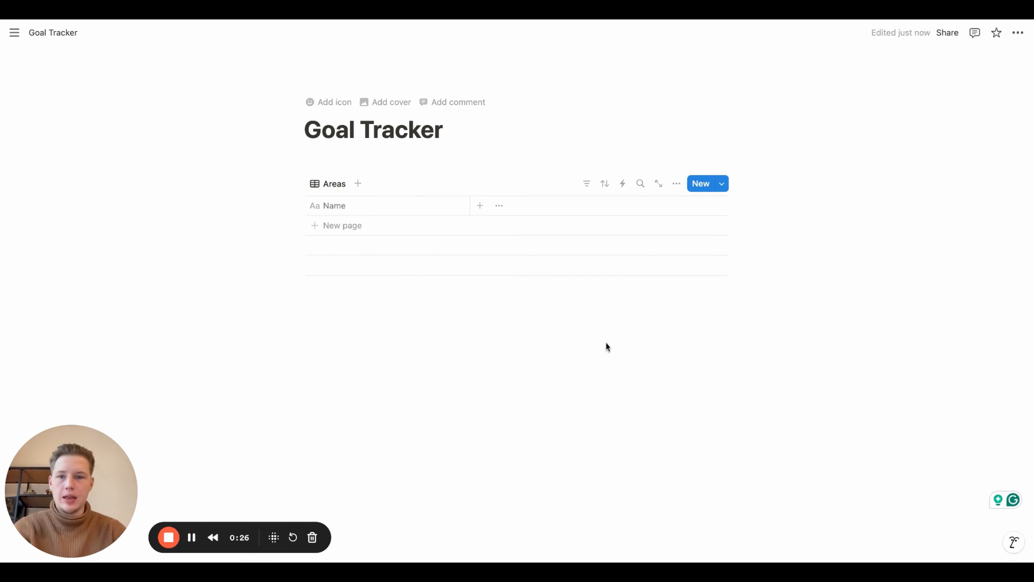
Insert a new table-view database below the Areas table and title it Goals
left_click(606, 342)
type("/go")
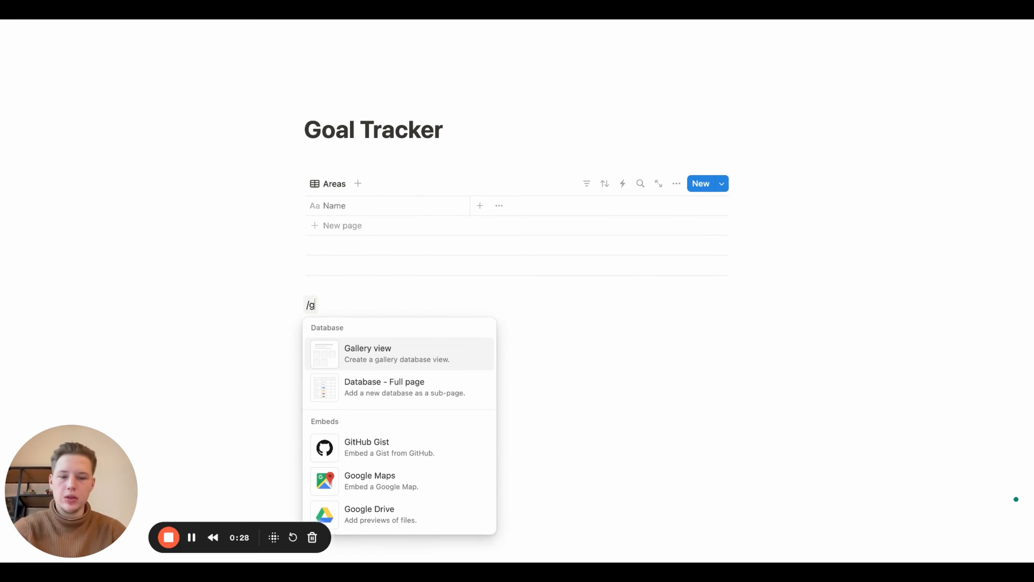
key("BackSpace")
key("BackSpace")
type("tab")
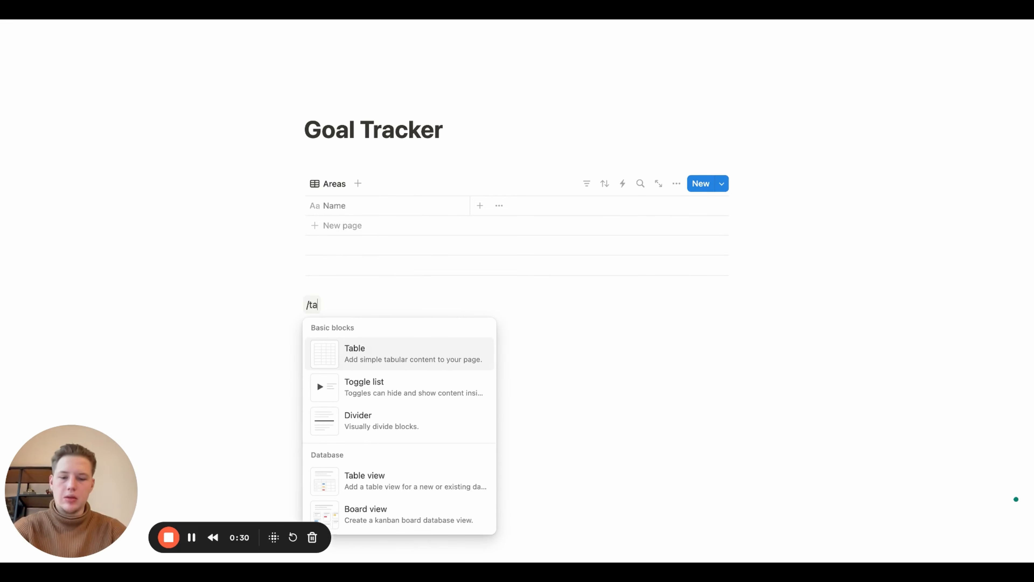
key("Down")
key("Return")
left_click(779, 226)
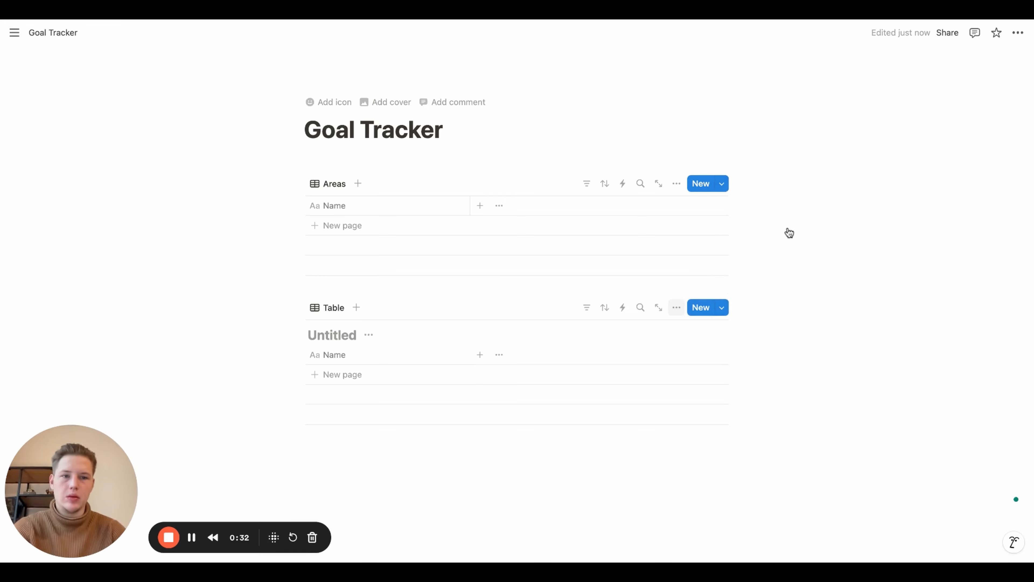
type("Goals")
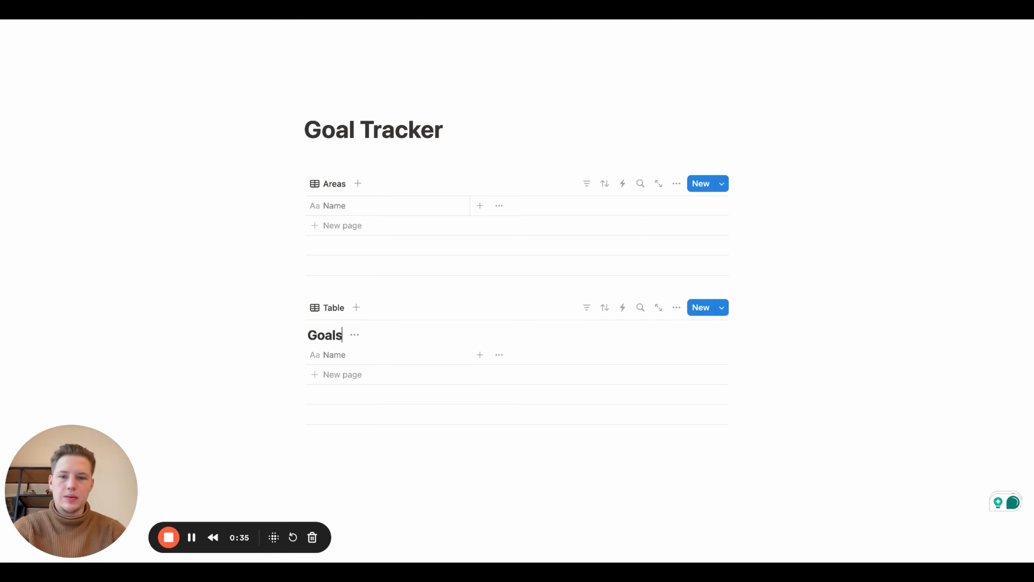
Hide the Goals database title and rename its table view as Goals
left_click(354, 334)
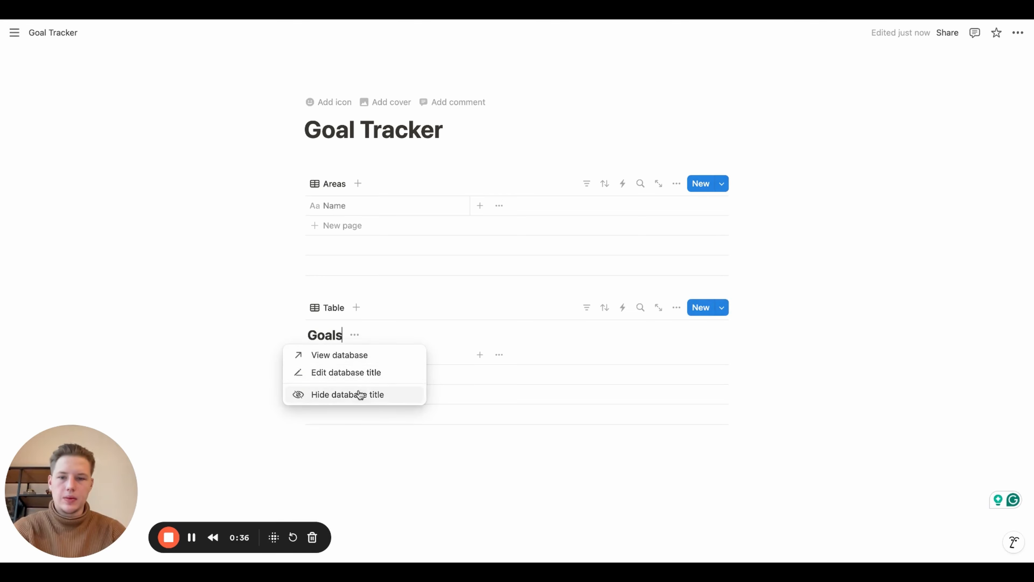
left_click(358, 394)
left_click(341, 309)
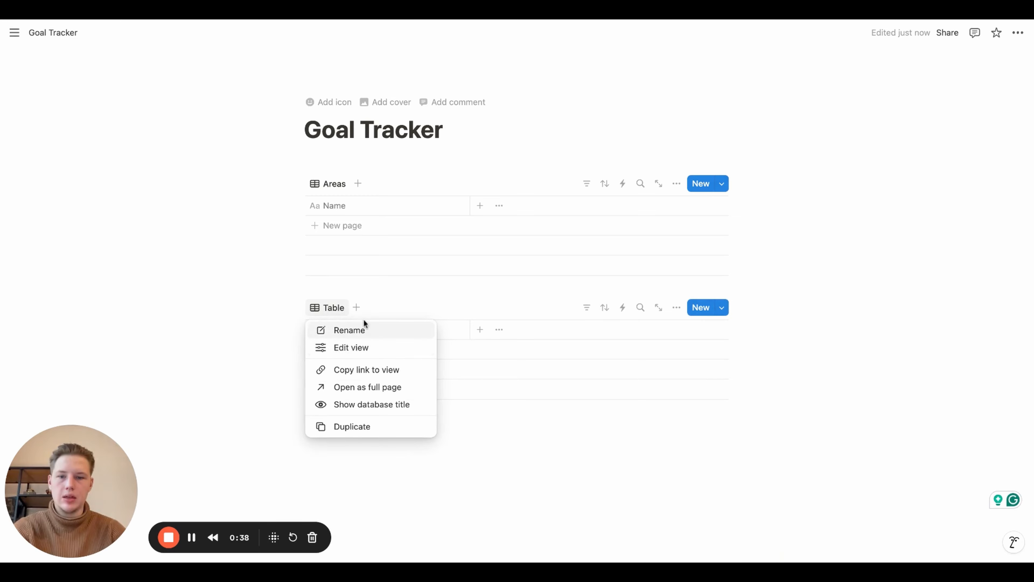
left_click(363, 329)
type("Goals")
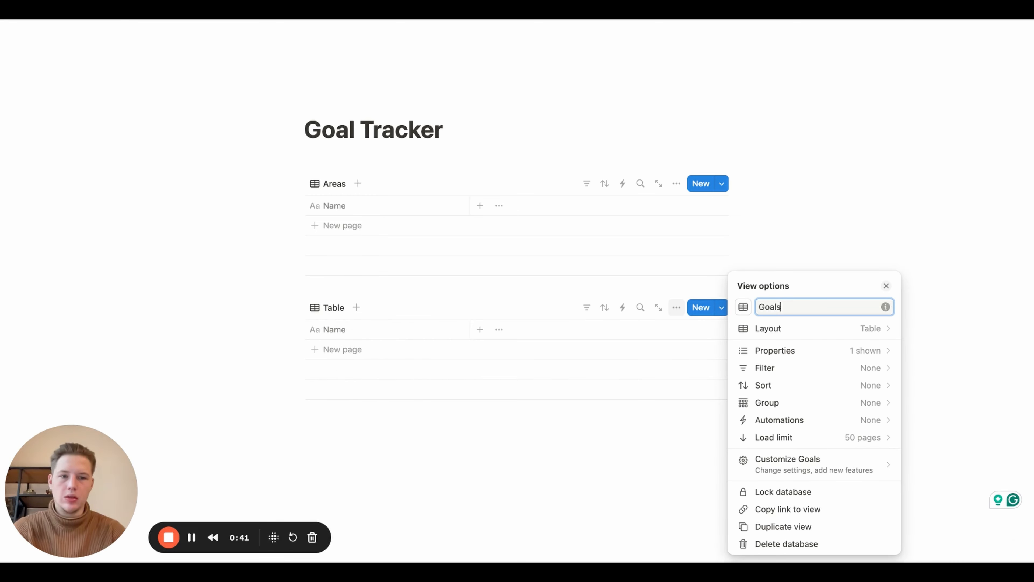
left_click(347, 429)
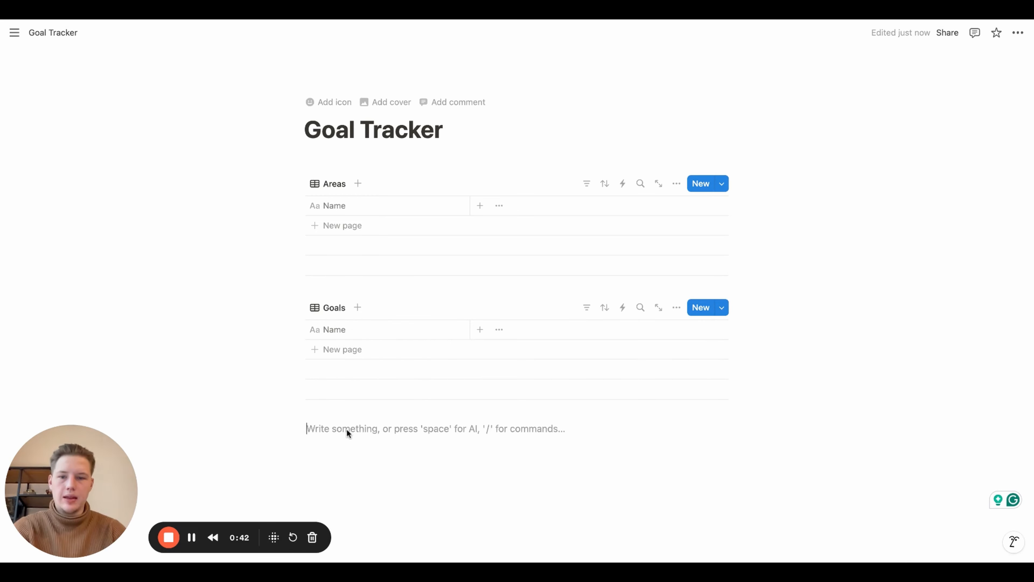
Insert another new table-view database below the Goals table and title it Tasks
scroll(346, 428, "down", 1)
type("/")
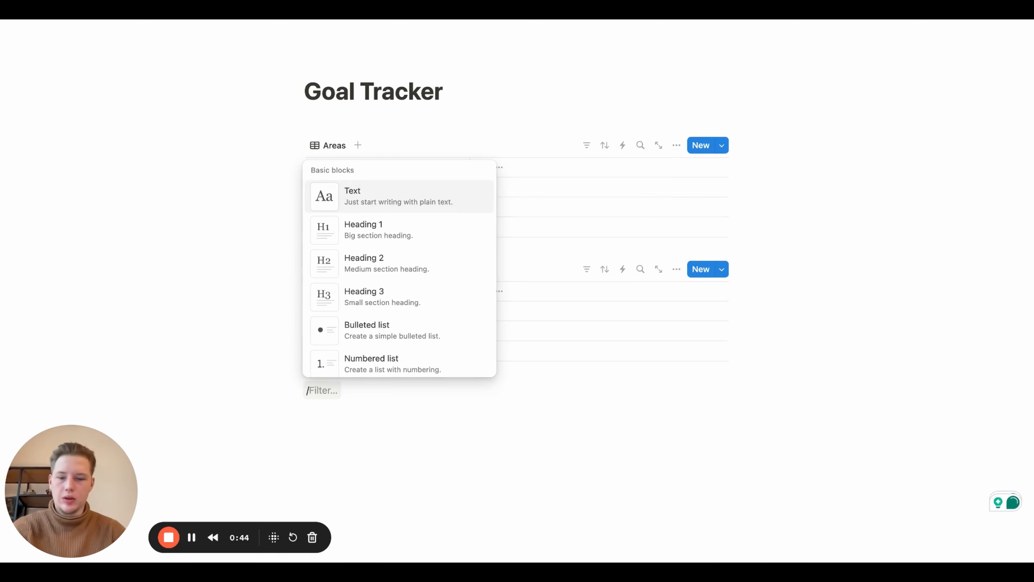
type("tab")
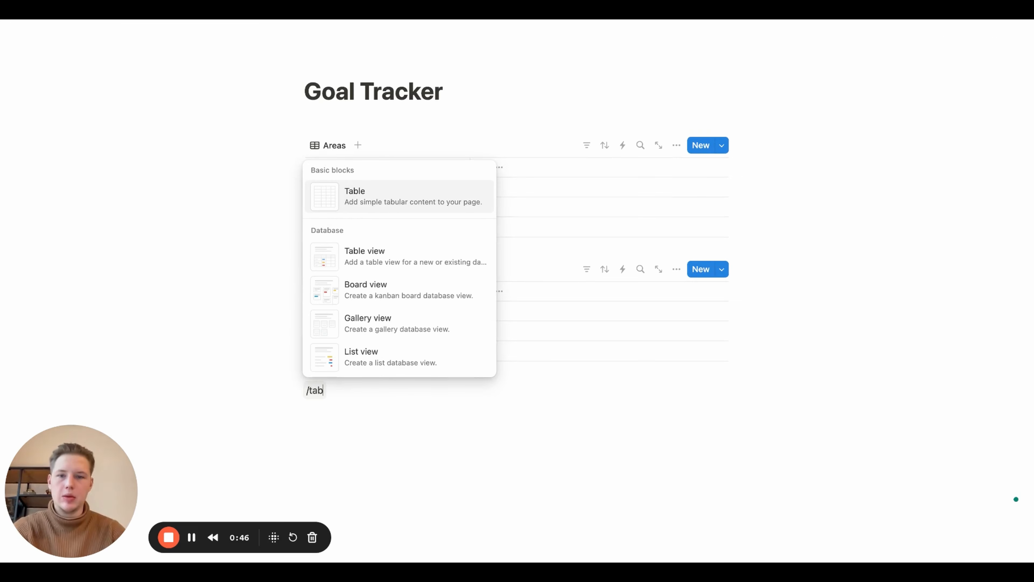
key("Down")
key("Return")
left_click(760, 281)
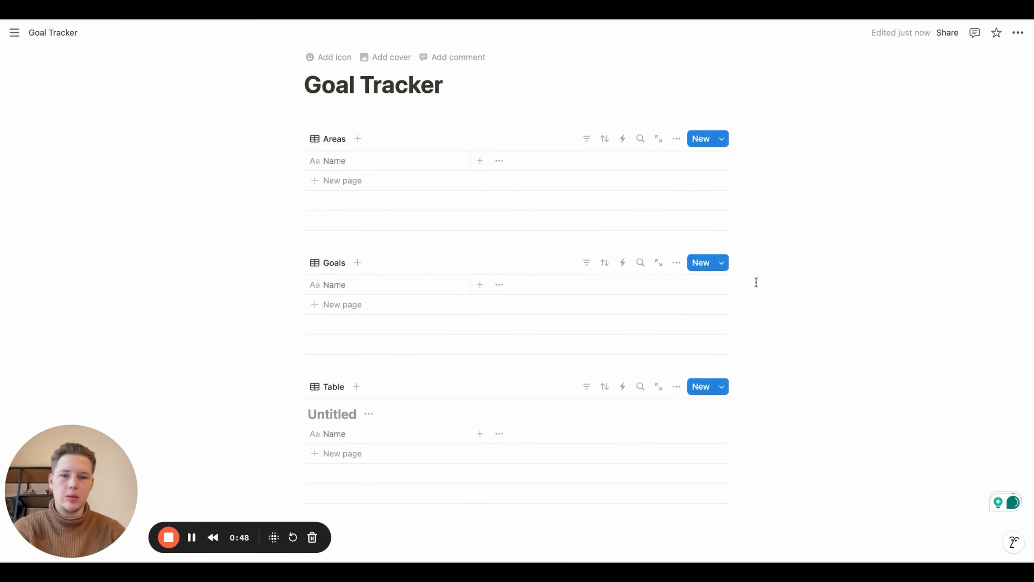
type("Tasks")
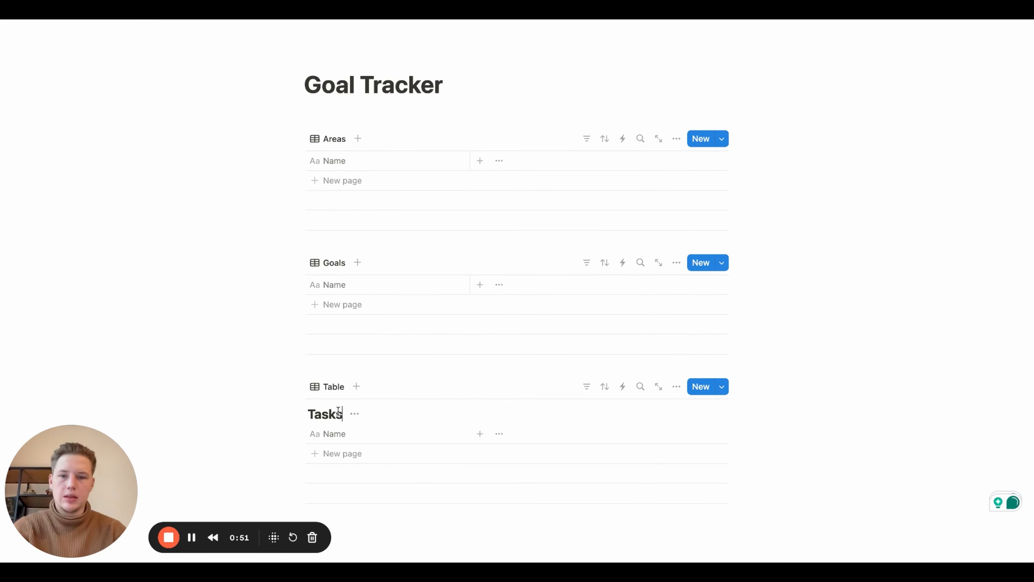
Hide the Tasks database title and rename its table view as Tasks
left_click(354, 413)
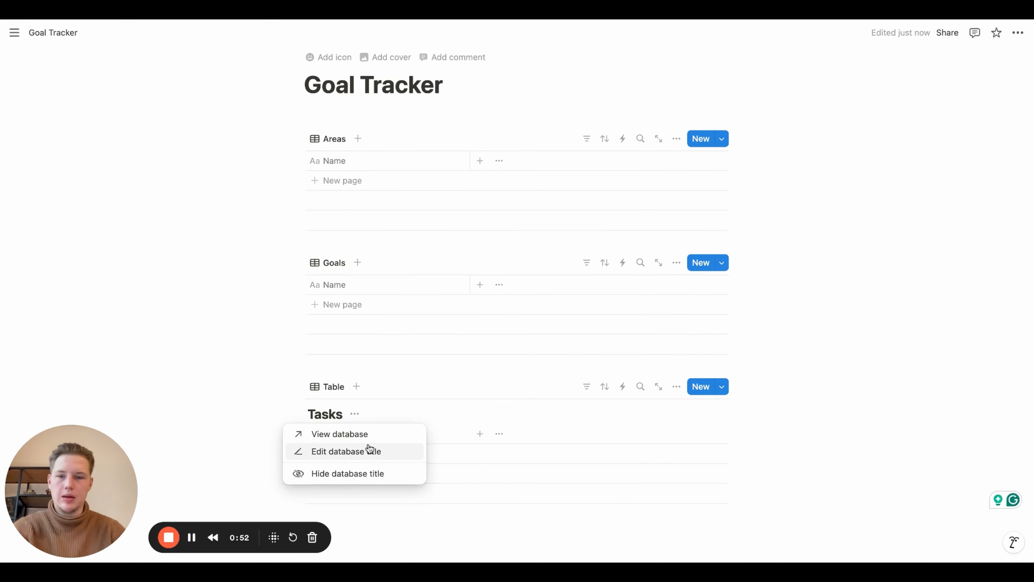
left_click(362, 472)
left_click(334, 388)
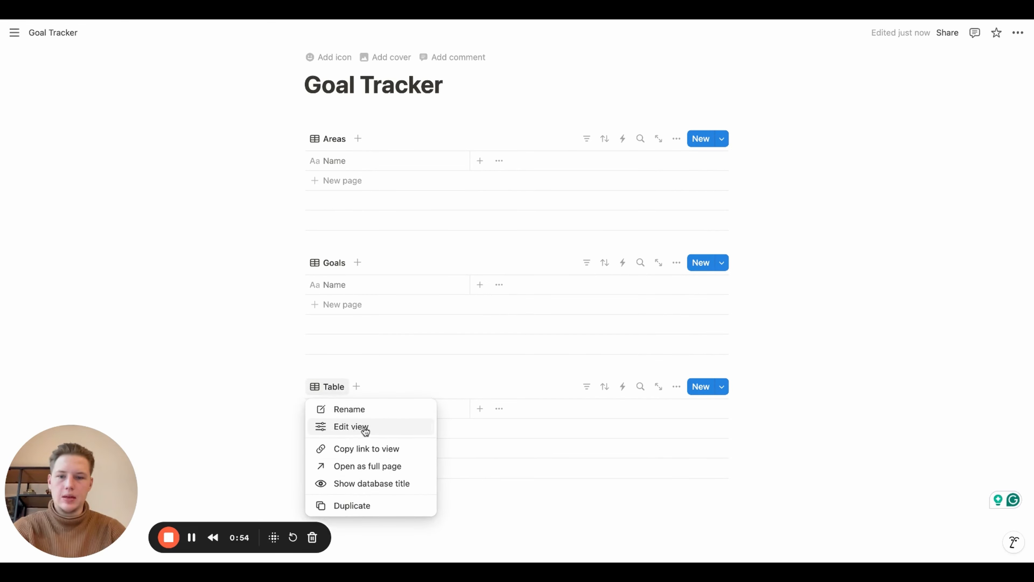
left_click(351, 427)
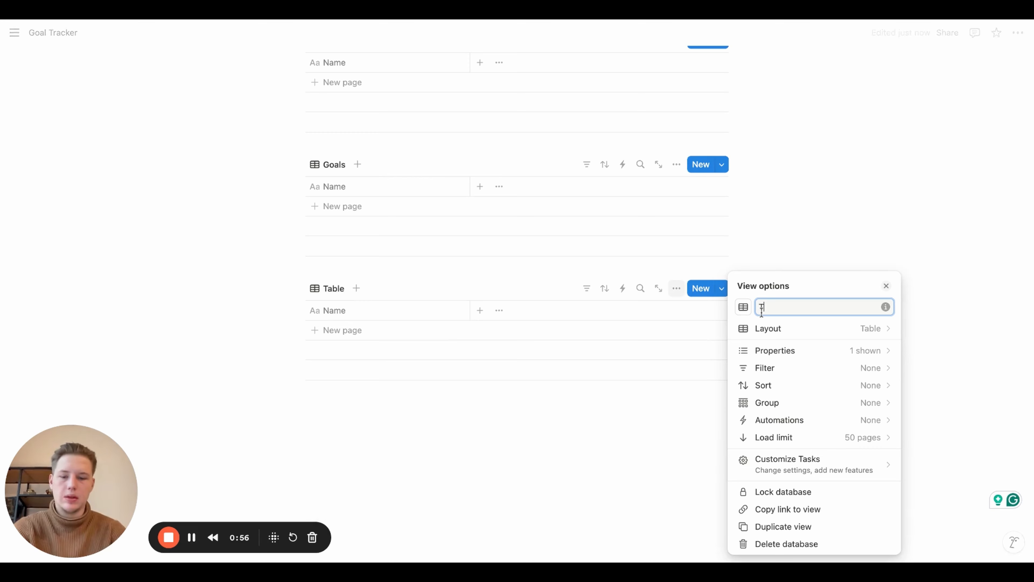
type("Tasks")
left_click(691, 386)
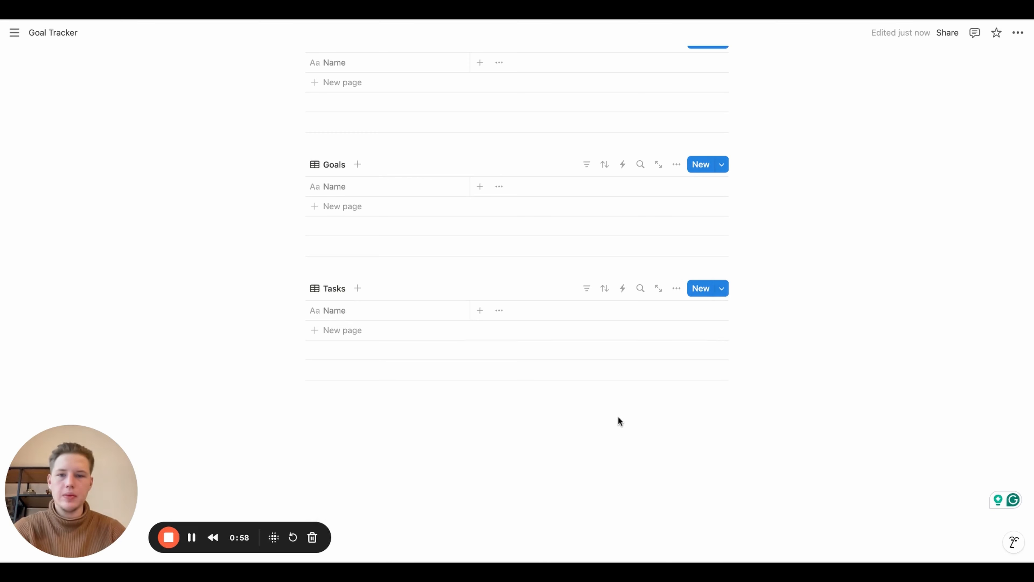
Add a text property named Description to the Areas database
scroll(618, 420, "up", 4)
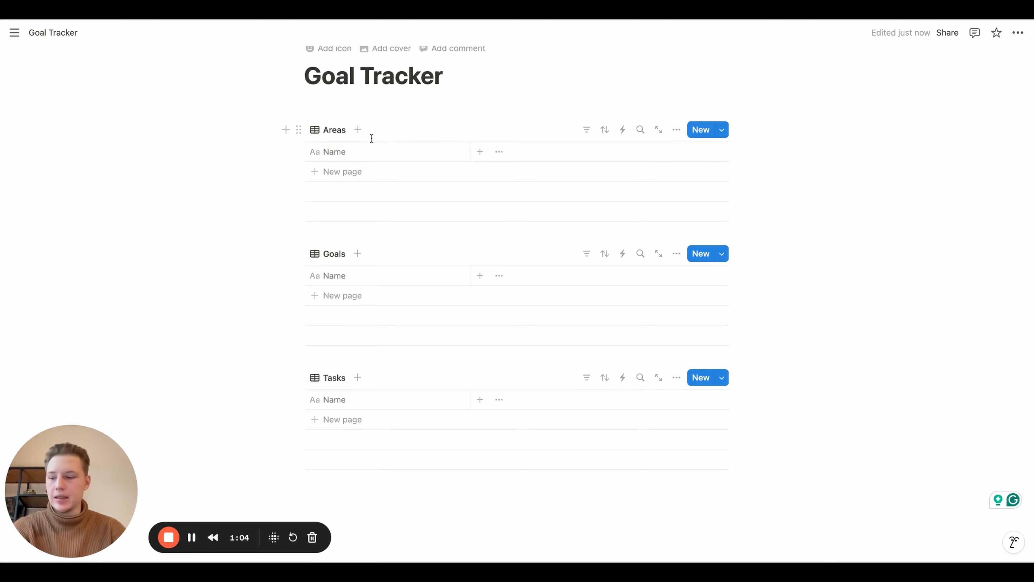
left_click(479, 153)
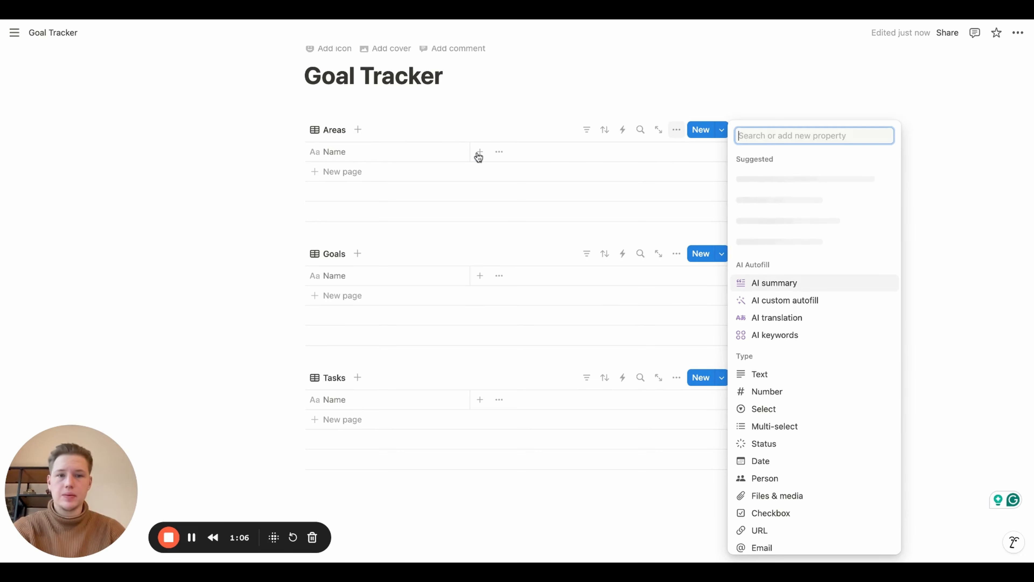
type("Descri")
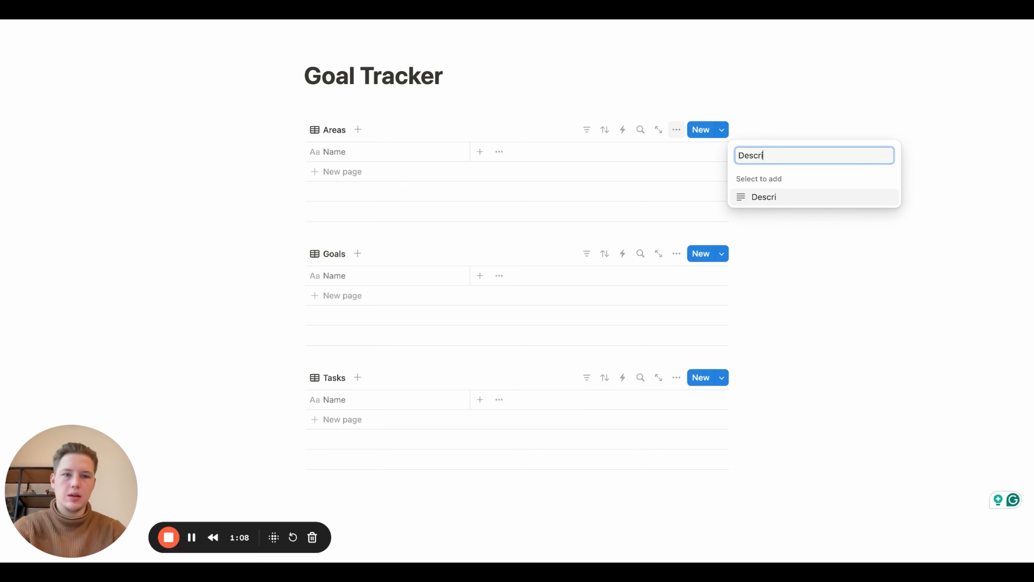
type("ption")
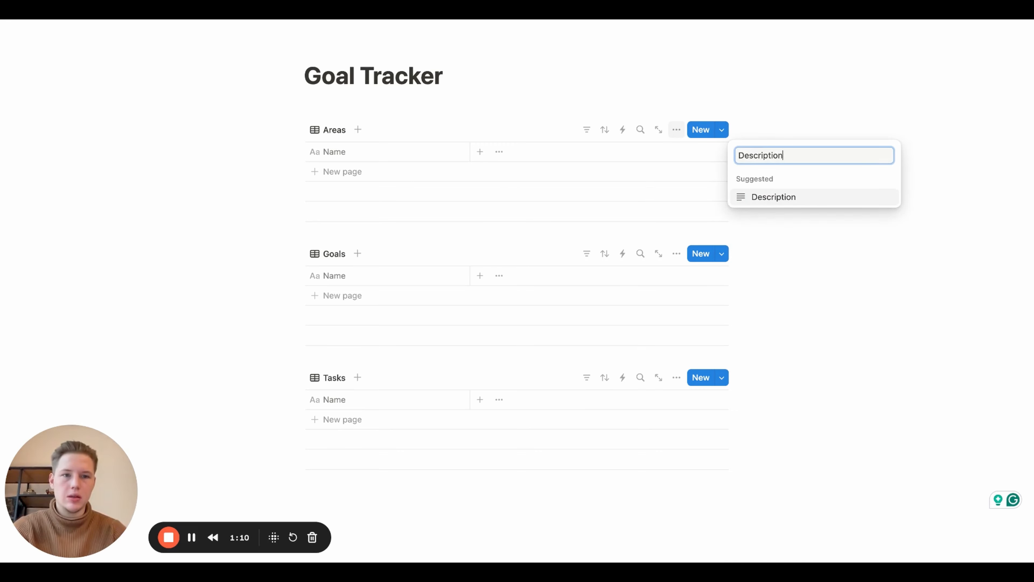
key("Return")
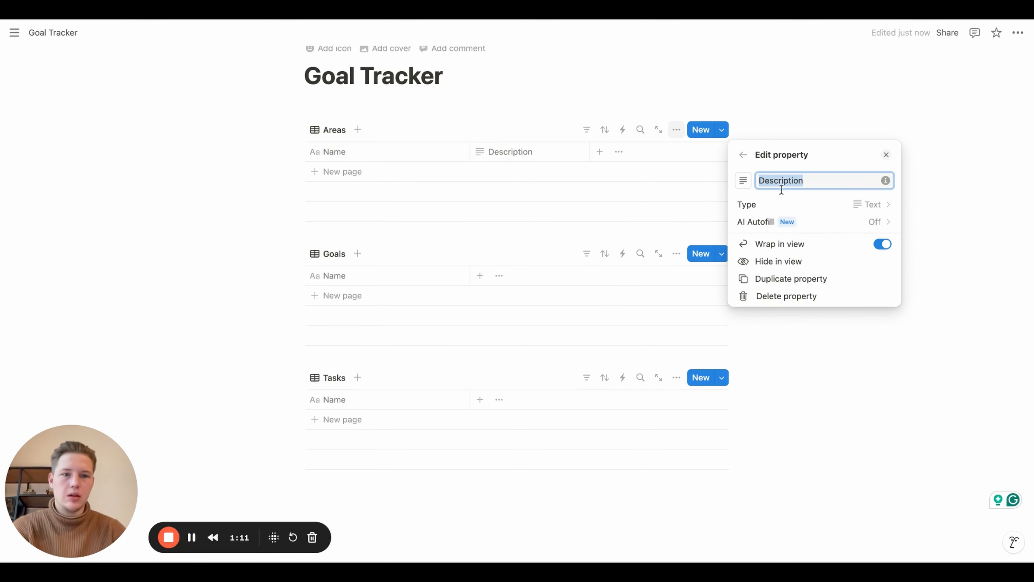
left_click(944, 204)
Add a text property named Description to the Goals database
scroll(570, 273, "down", 1)
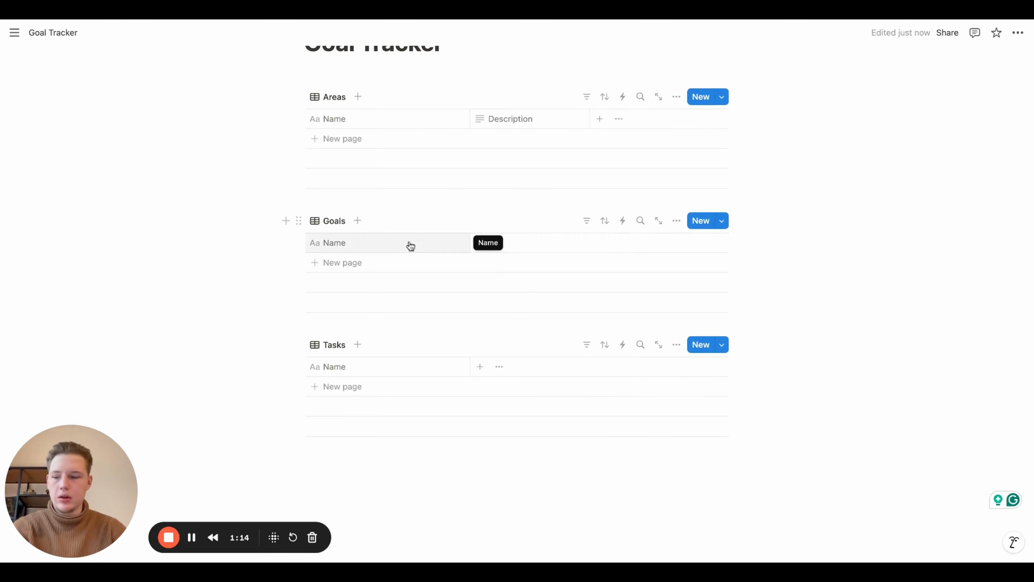
left_click(480, 243)
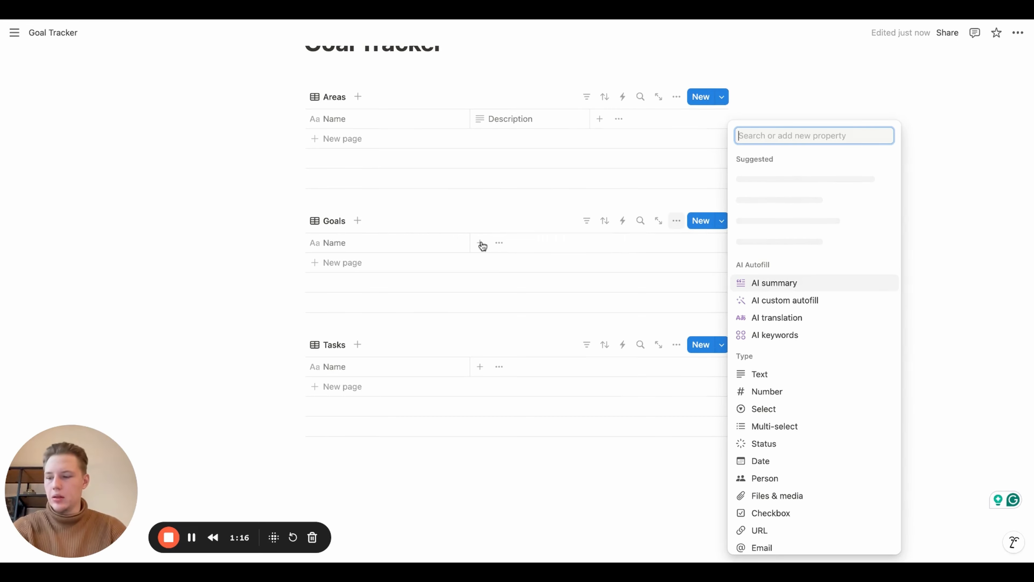
type("Des")
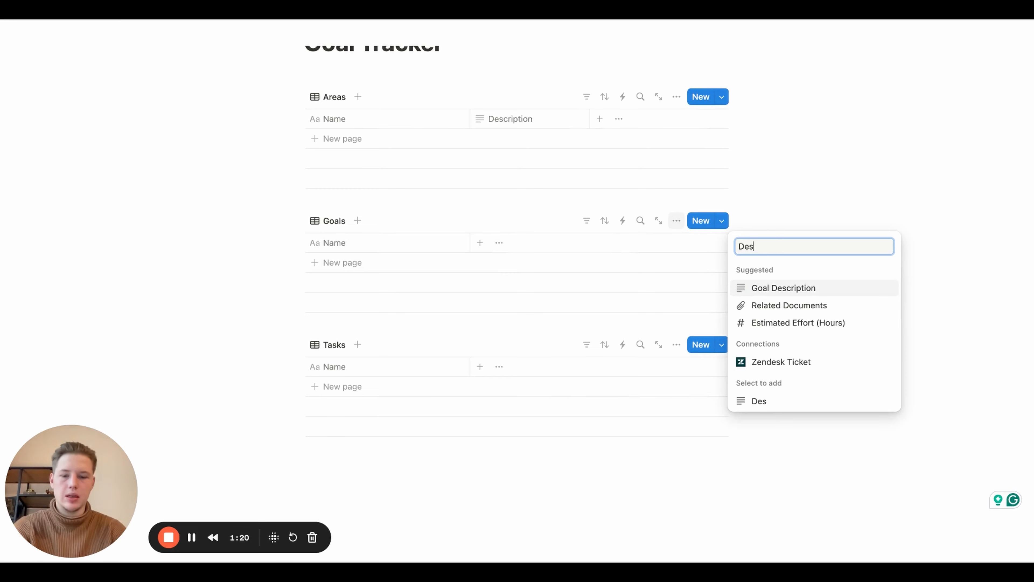
type("cription")
key("Down")
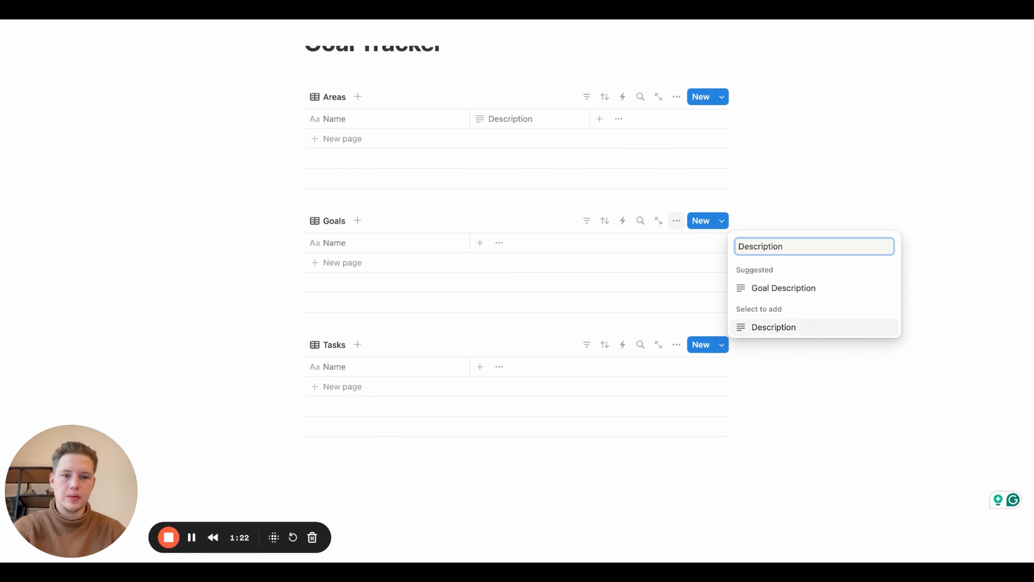
key("Return")
Add a Date property to the Tasks database
scroll(524, 314, "down", 2)
scroll(524, 314, "down", 1)
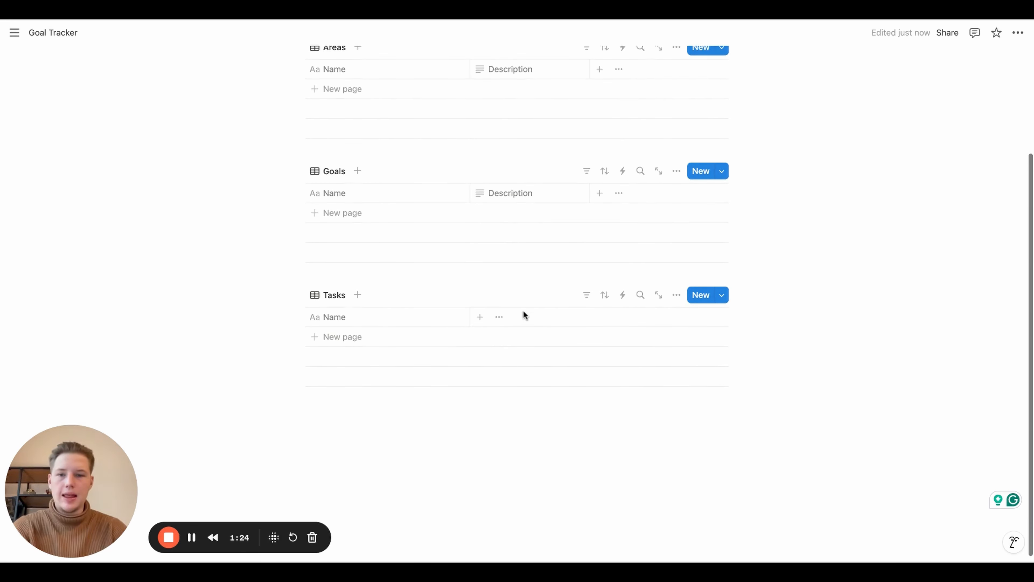
left_click(479, 311)
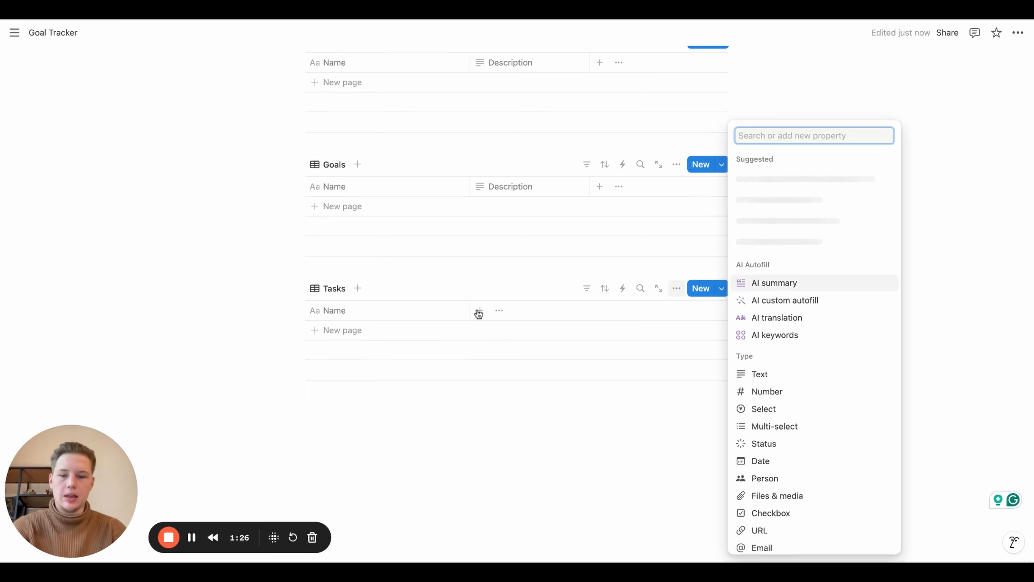
type("Dat")
key("Return")
left_click(545, 356)
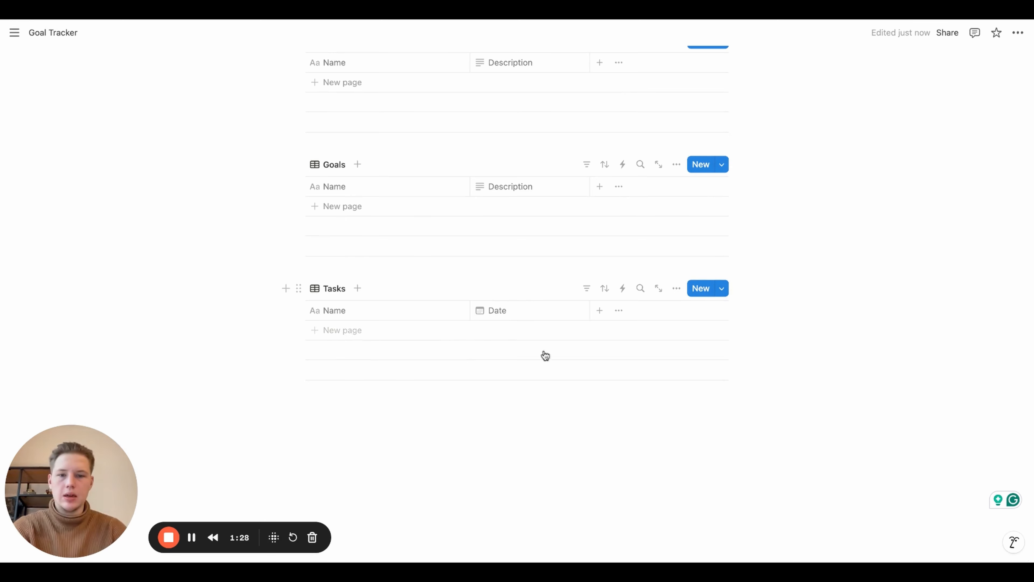
Add a property named Completed to the Tasks database and set its type to Checkbox
left_click(597, 313)
type("Complet")
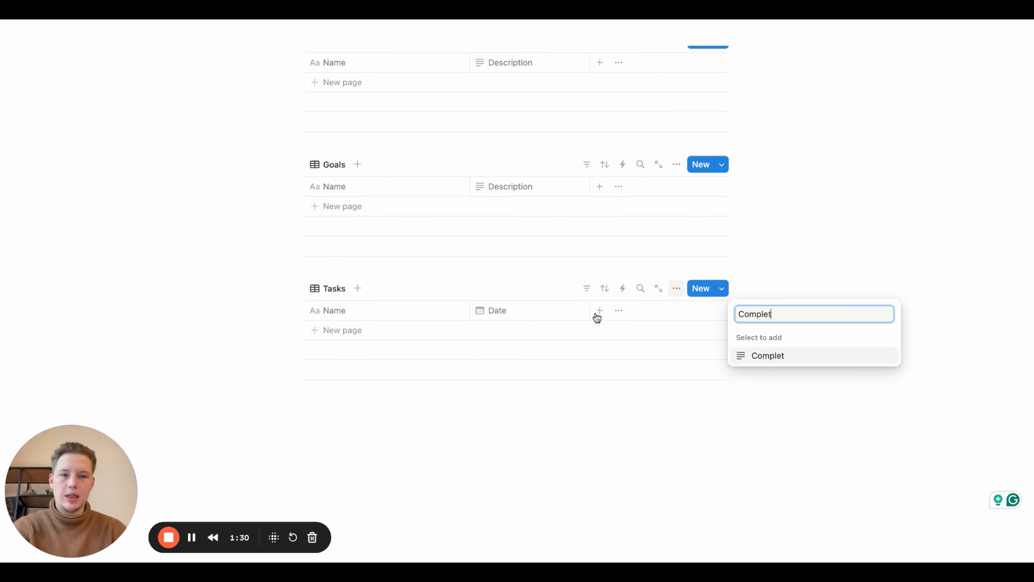
type("ed")
key("Return")
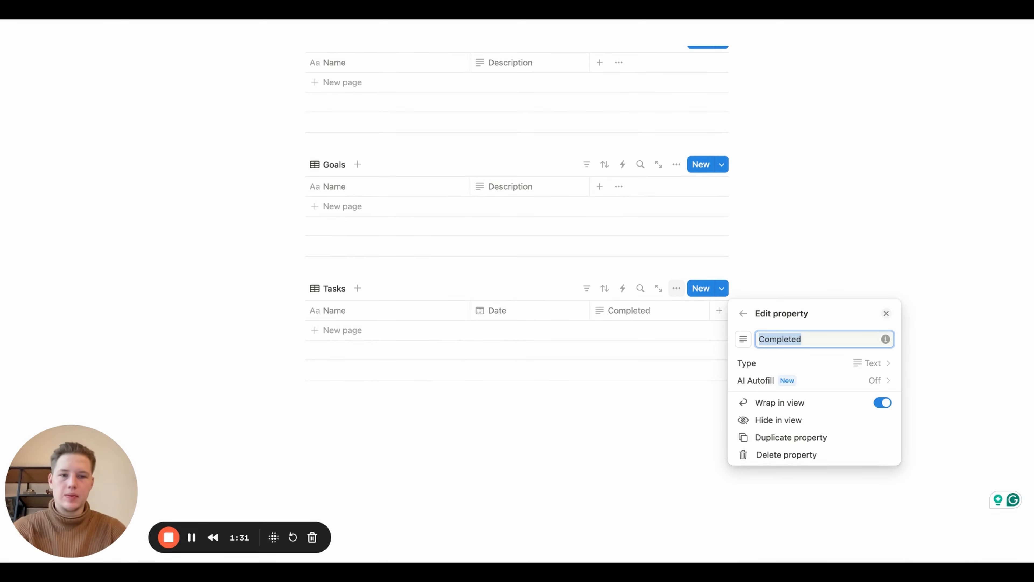
left_click(827, 370)
type("chec")
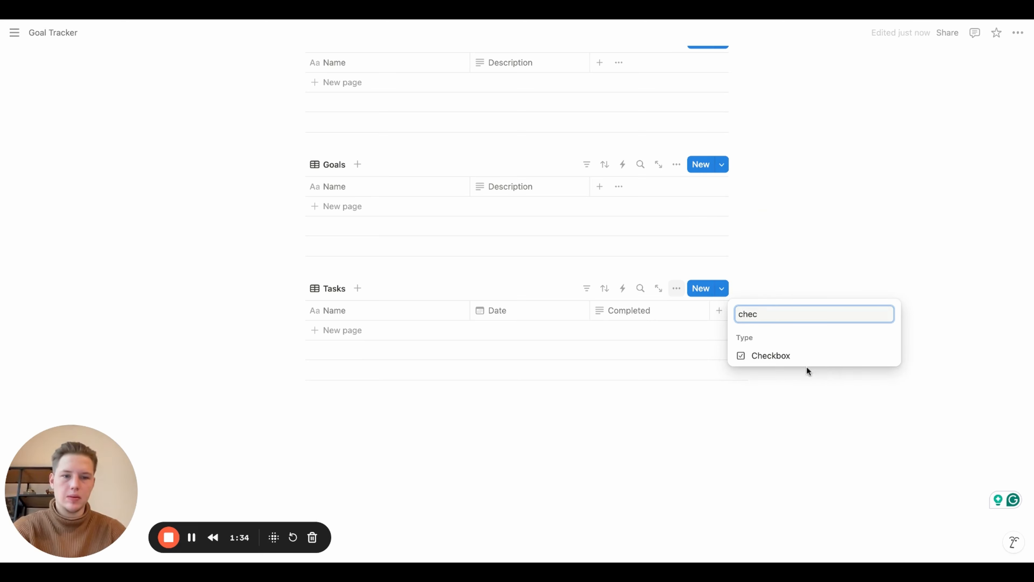
left_click(804, 360)
left_click(651, 393)
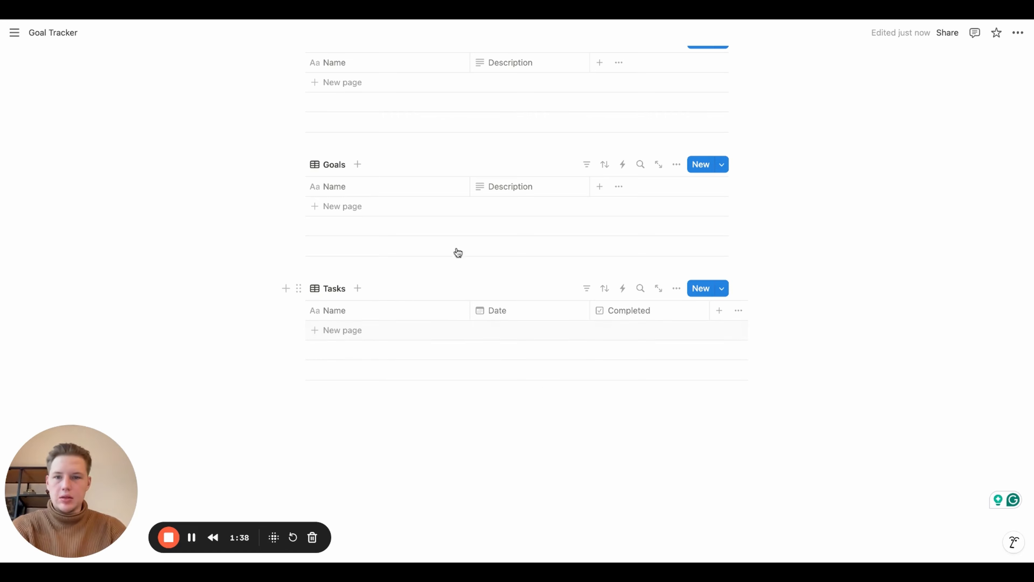
Add a property named Goal to the Tasks database and choose Relation as its type
scroll(423, 201, "up", 2)
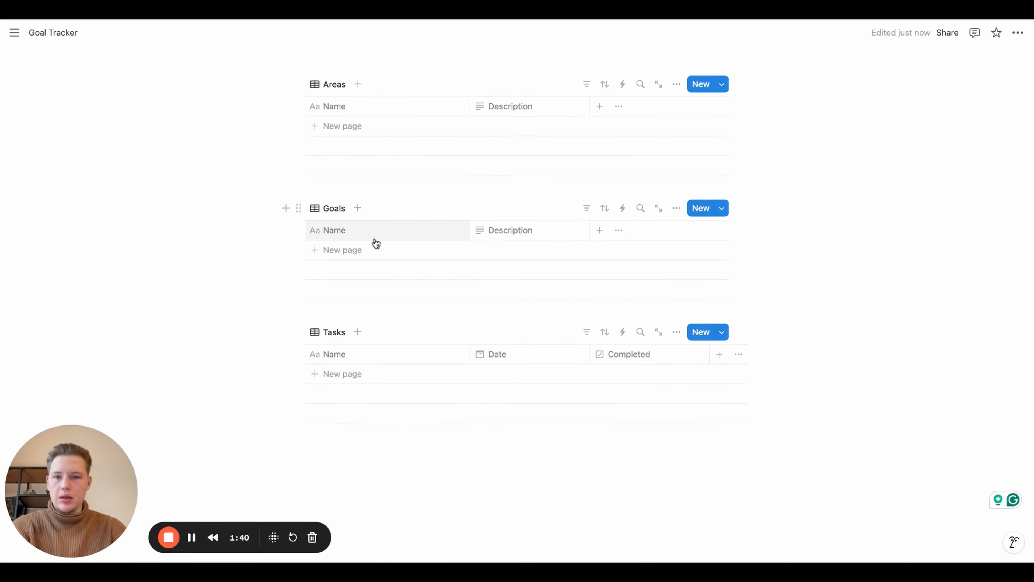
scroll(423, 117, "down", 2)
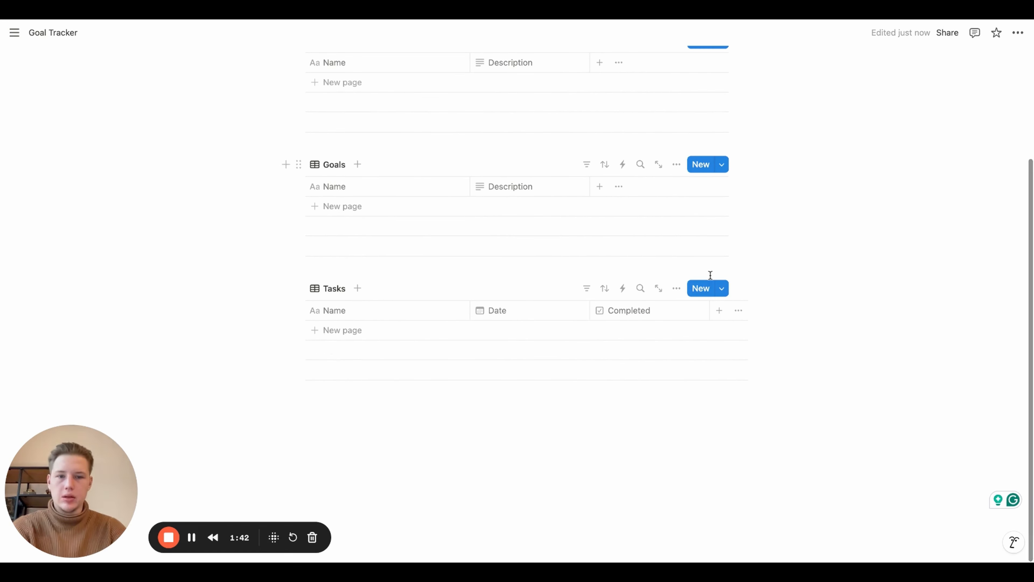
scroll(696, 340, "right", 2)
left_click(700, 312)
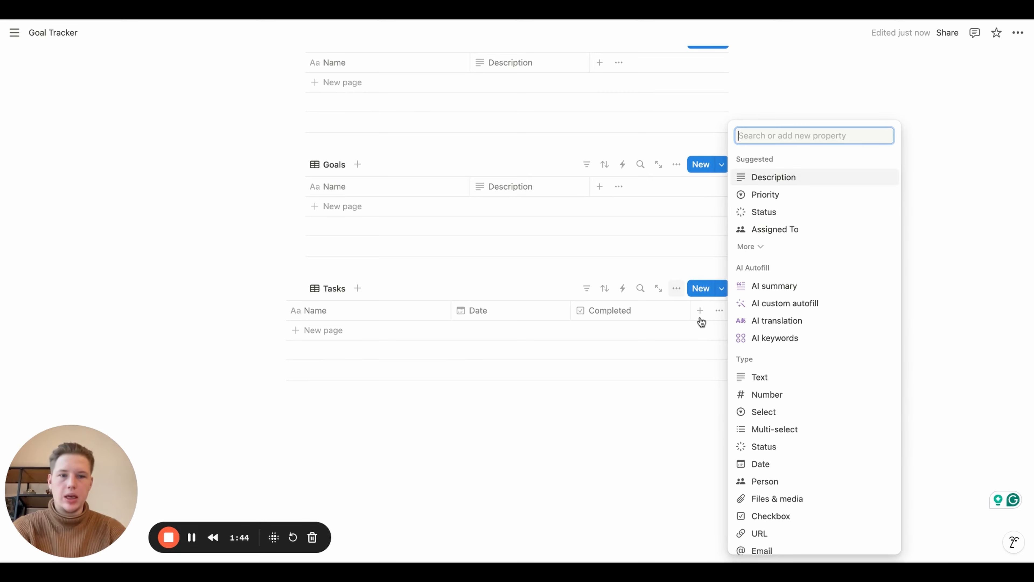
type("Goals")
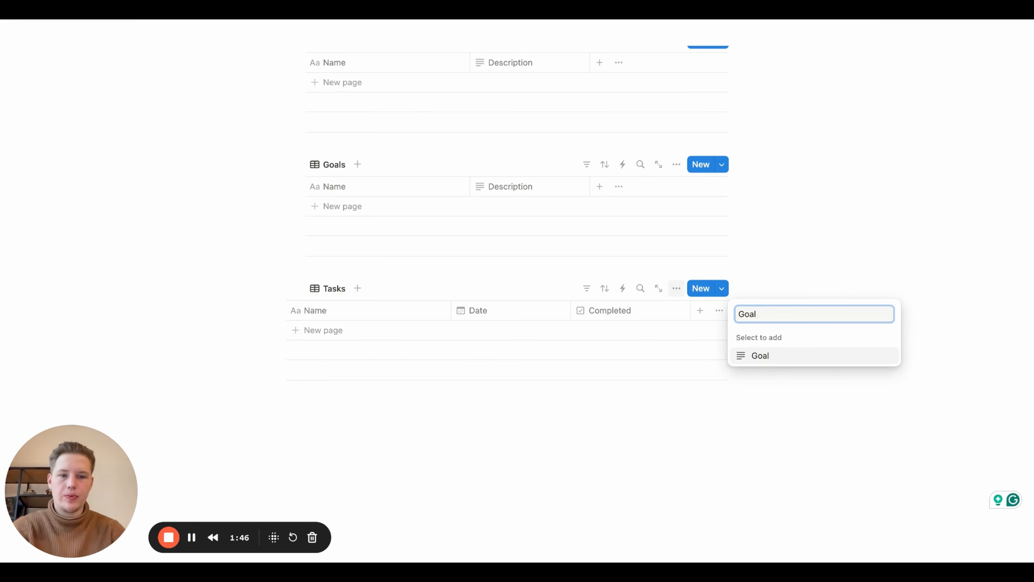
key("Return")
left_click(813, 365)
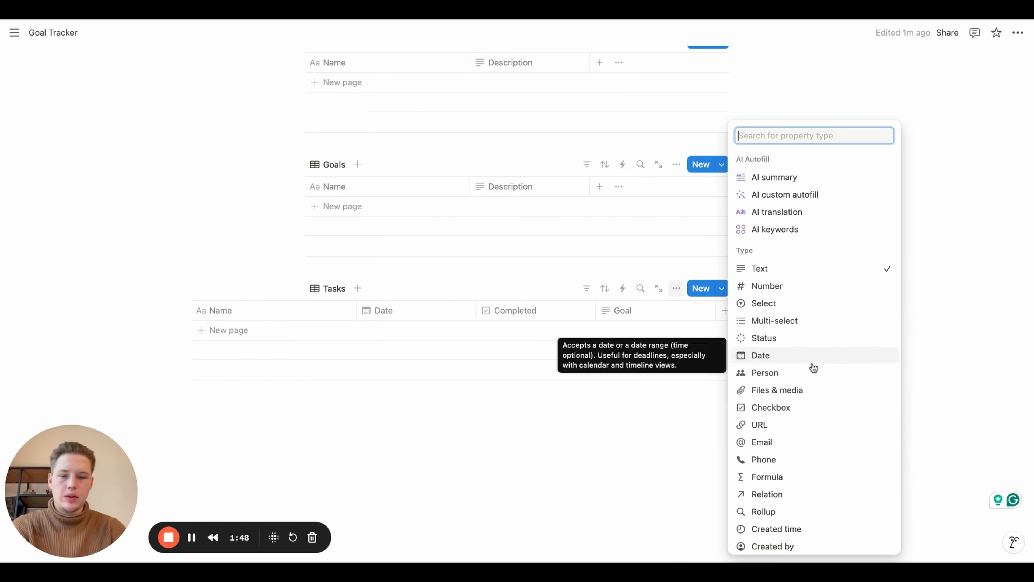
type("rela")
key("Return")
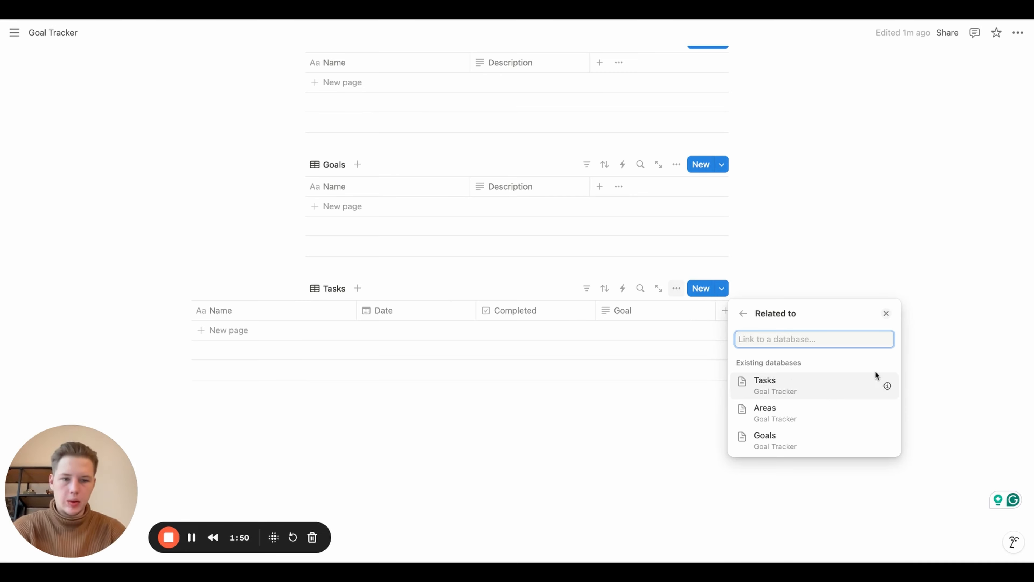
Relate the Goal property to the Goals database as a two-way relation limited to 1 page
left_click(775, 442)
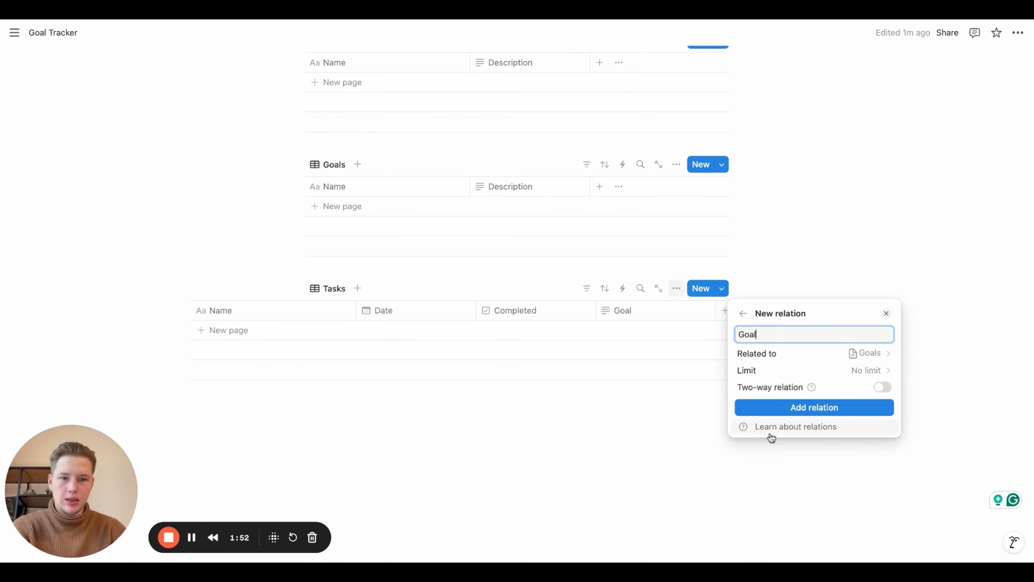
left_click(854, 370)
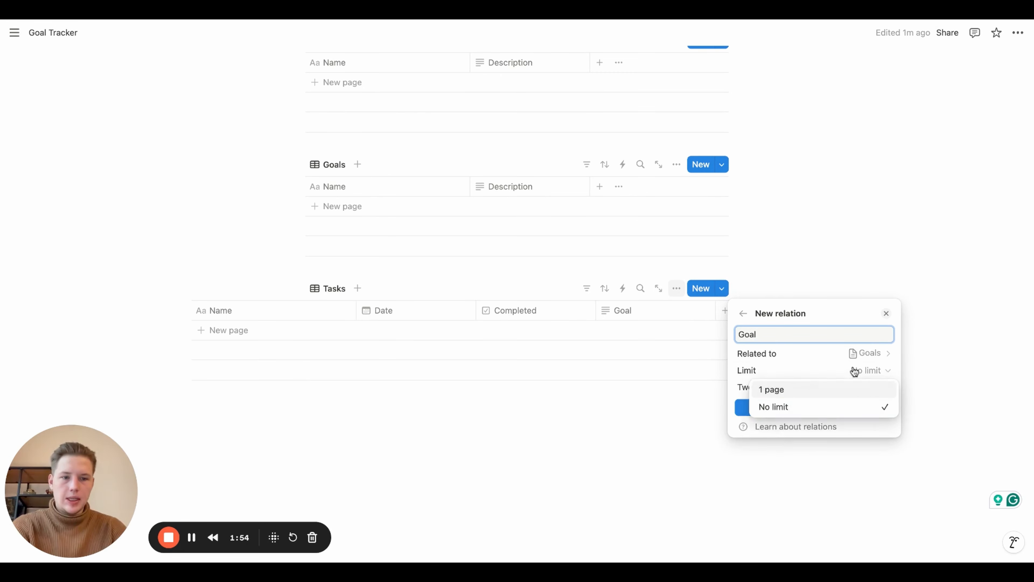
left_click(788, 390)
left_click(879, 387)
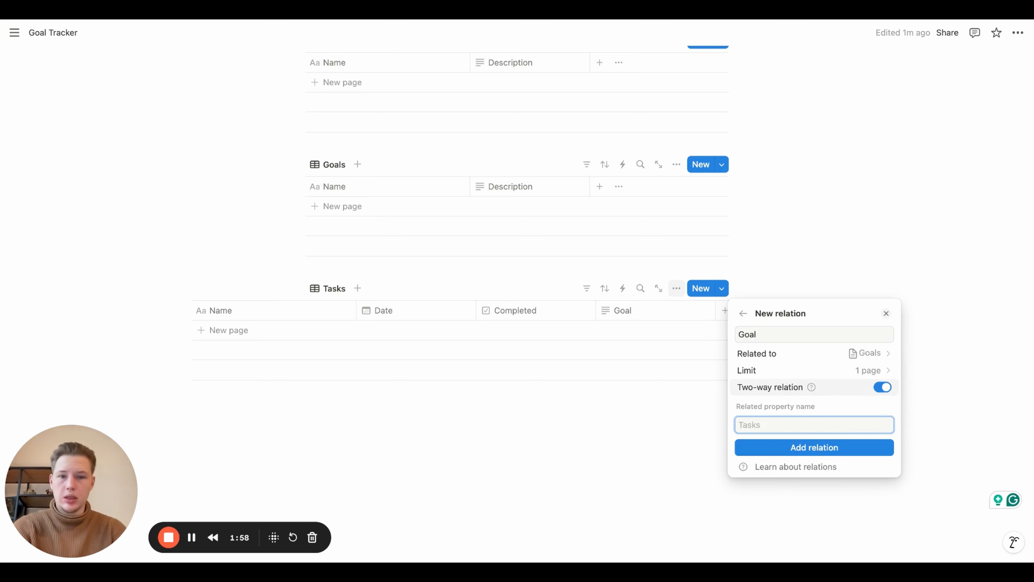
left_click(778, 448)
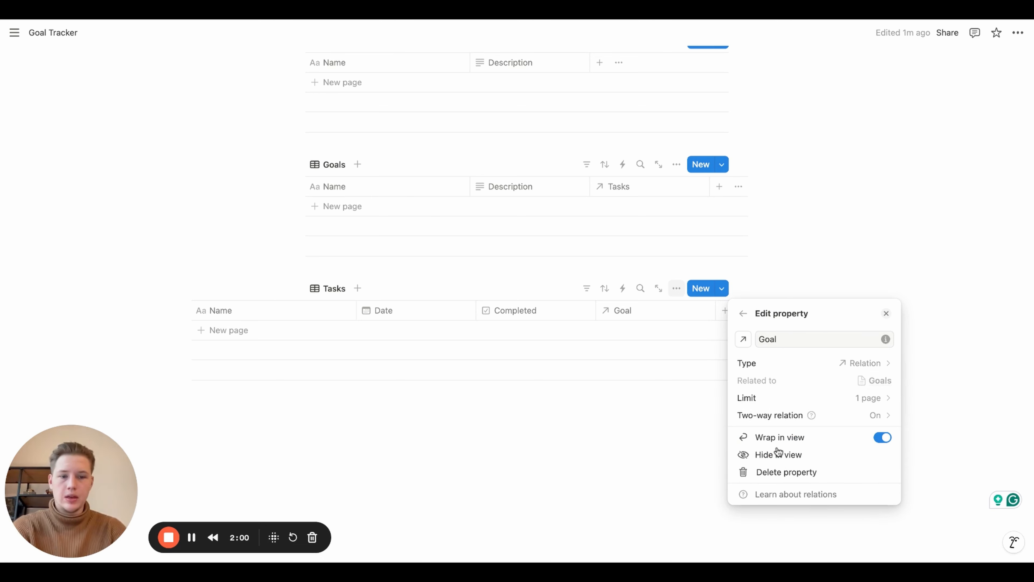
left_click(613, 401)
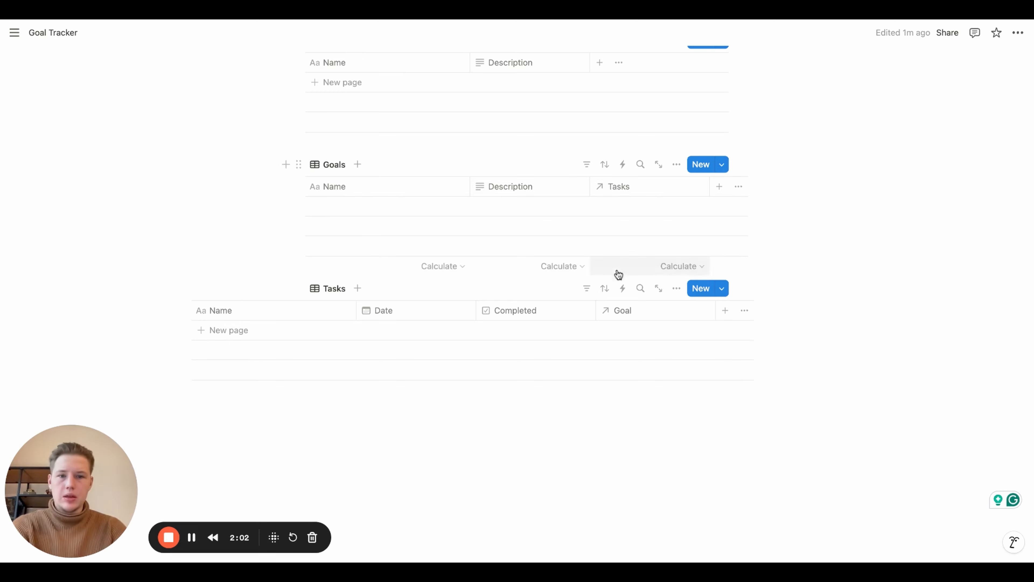
Set the Goal Tracker page to full width
scroll(624, 250, "up", 1)
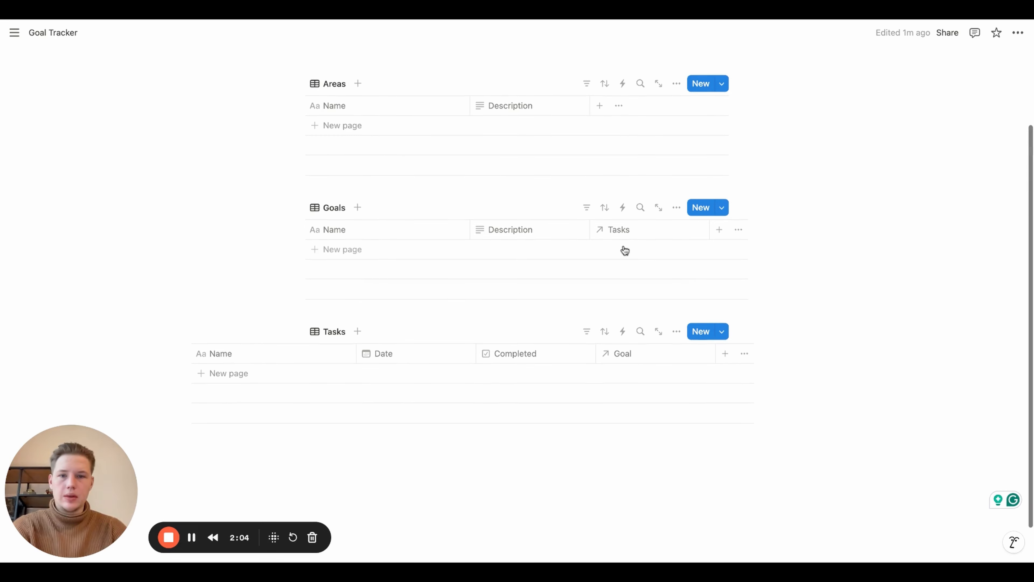
left_click(1018, 33)
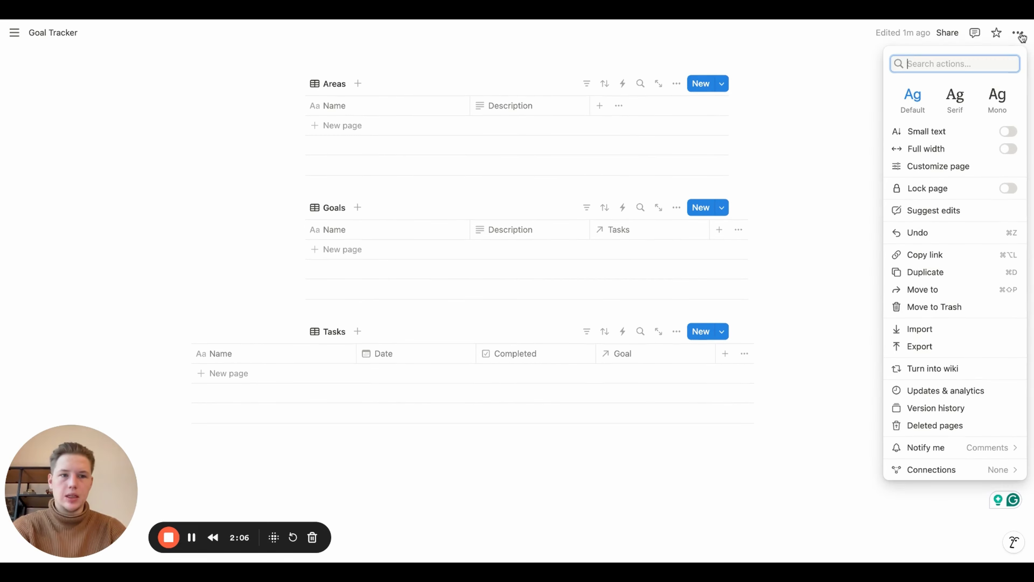
left_click(1007, 150)
left_click(734, 222)
scroll(734, 221, "up", 1)
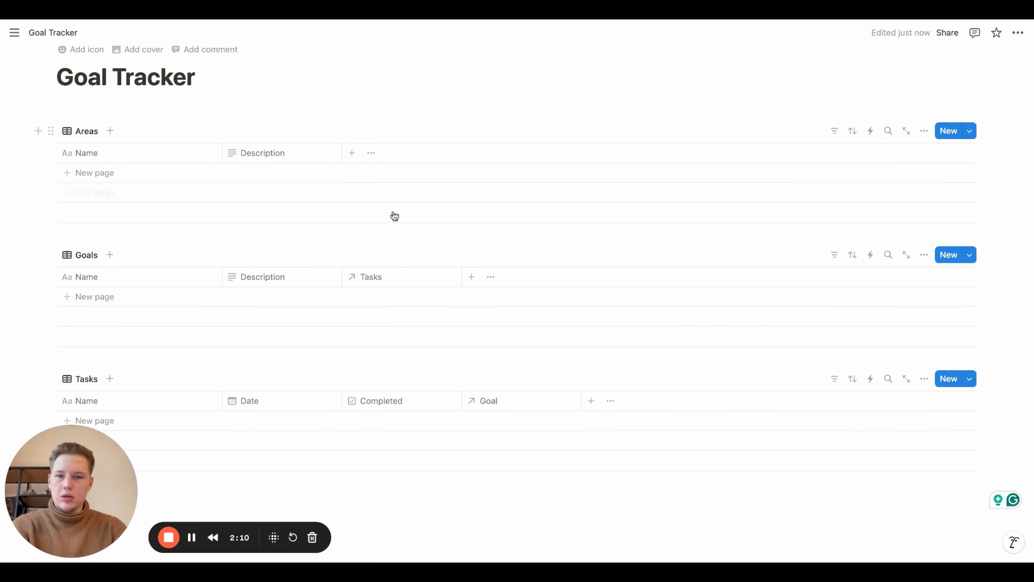
Add a property named Area to the Goals database and choose Relation as its type
left_click(472, 277)
type("Area")
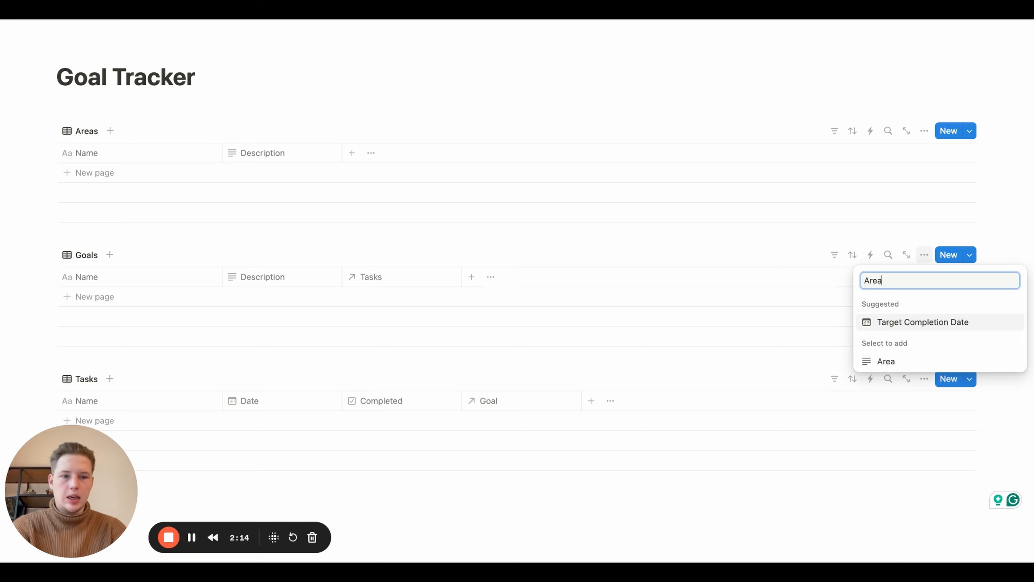
key("Down")
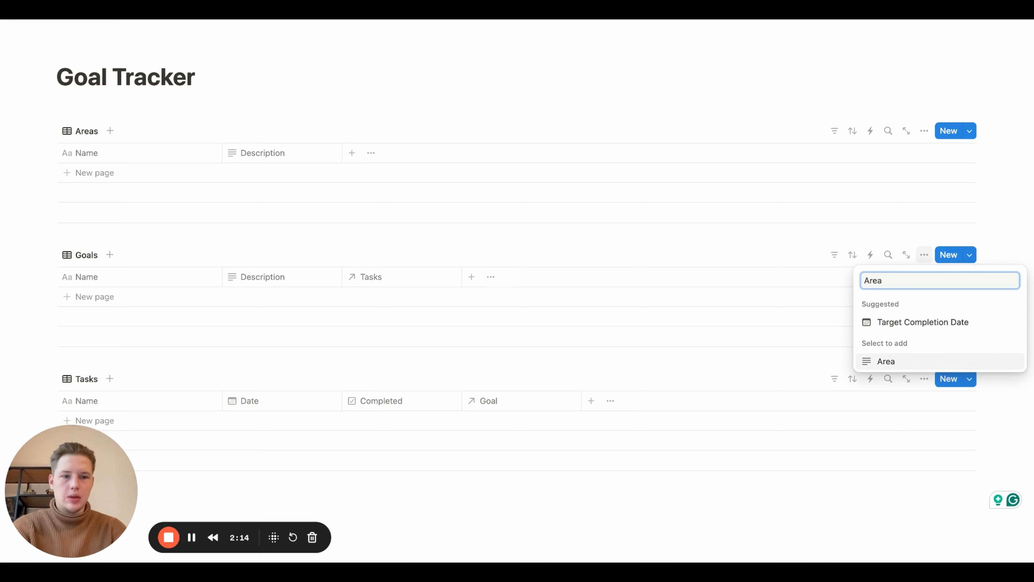
key("Return")
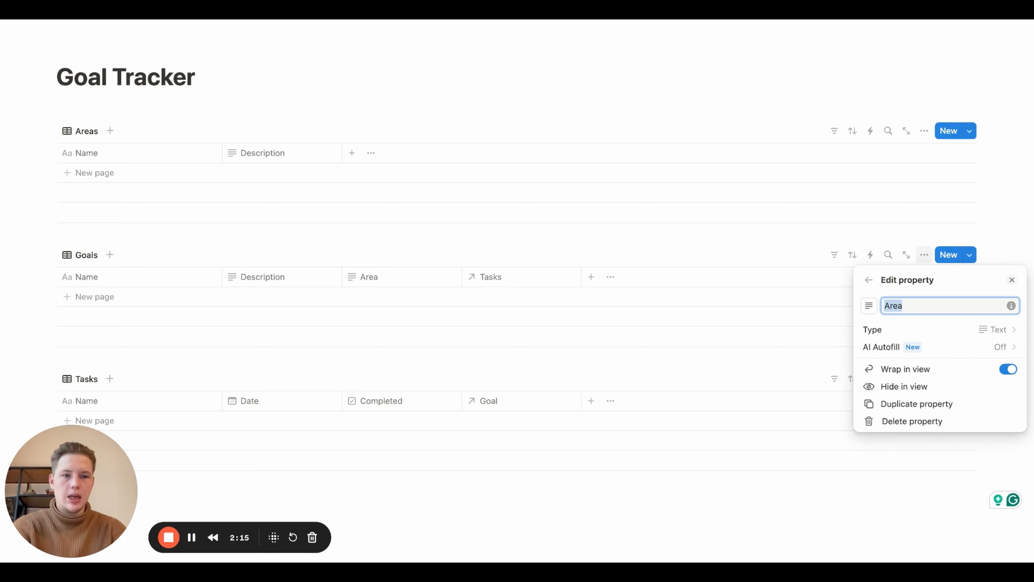
left_click(942, 335)
type("rela")
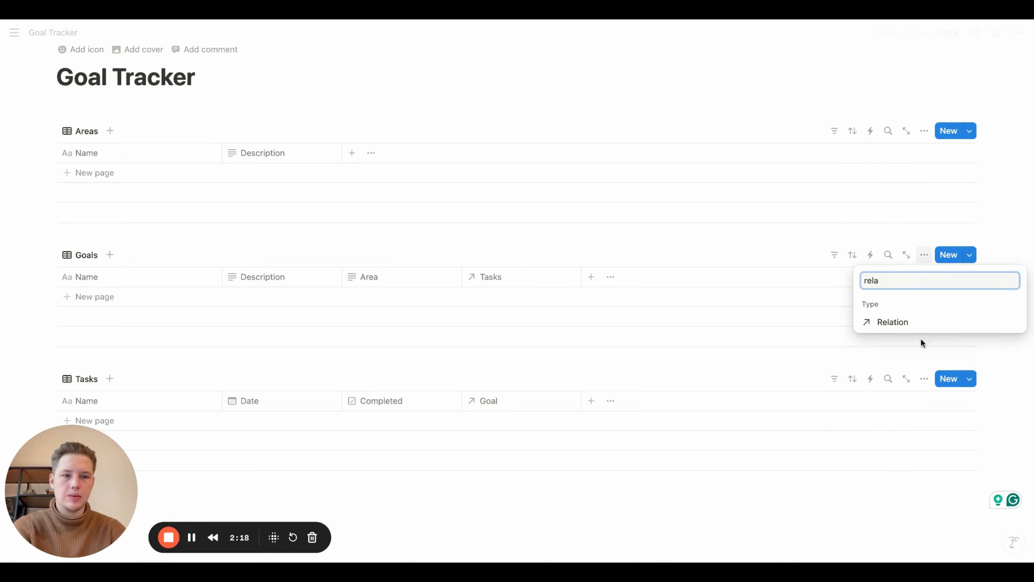
key("Return")
Relate the Area property to the Areas database as a two-way relation limited to 1 page
left_click(892, 408)
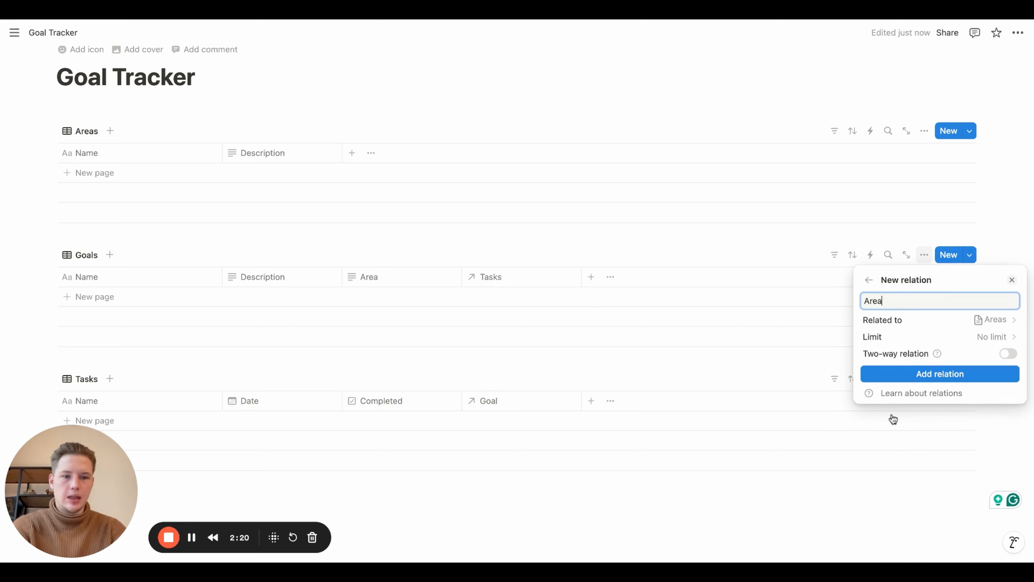
left_click(1004, 342)
left_click(911, 353)
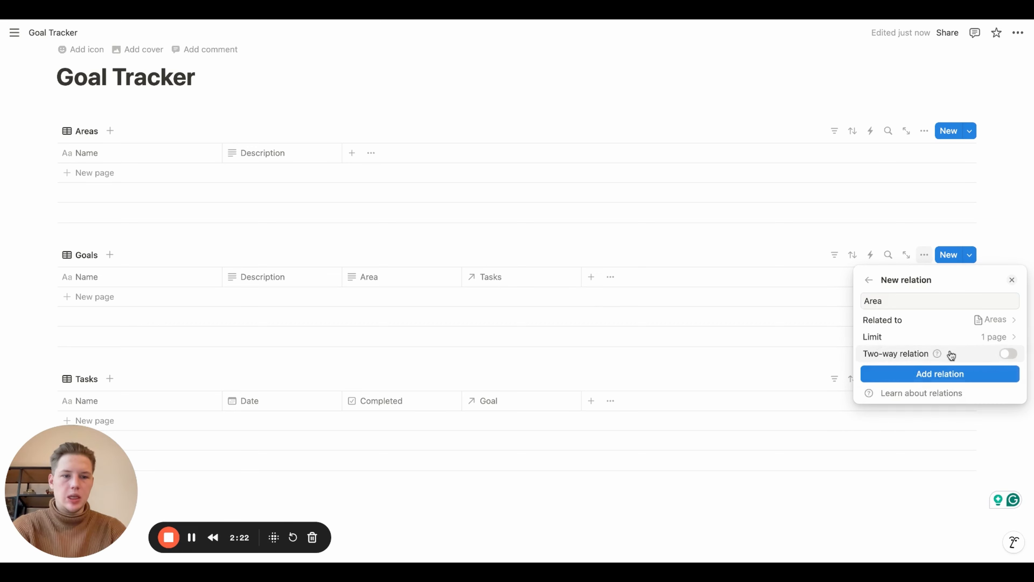
left_click(1007, 353)
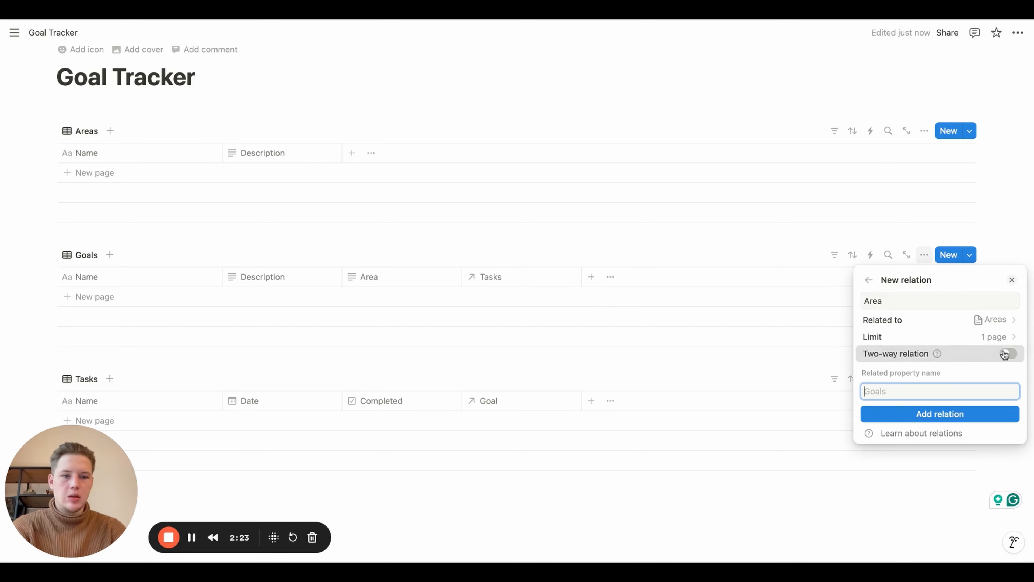
left_click(918, 414)
left_click(607, 260)
Add a property named Total tasks to the Goals database and set its type to Formula
scroll(607, 260, "down", 1)
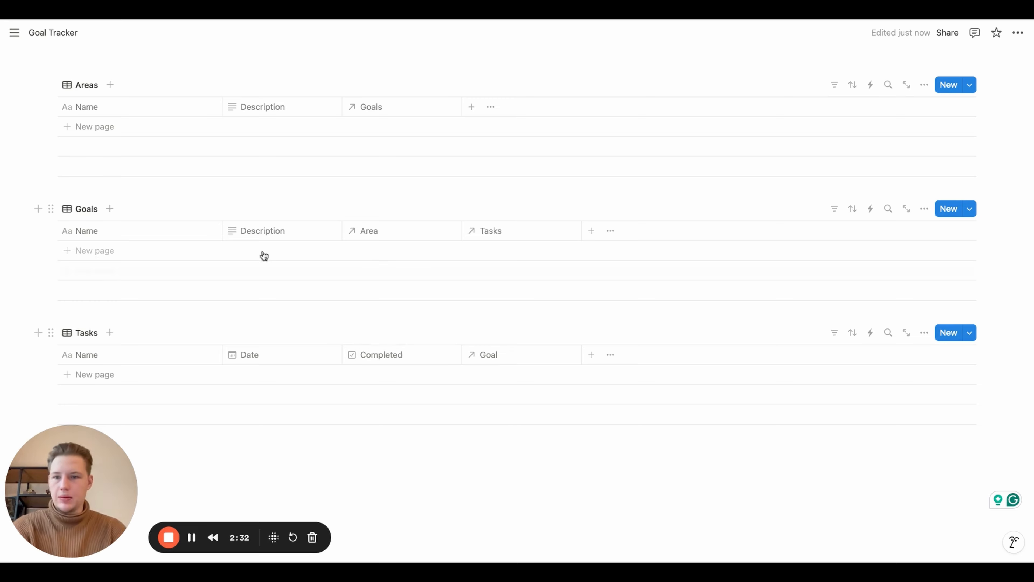
left_click(591, 231)
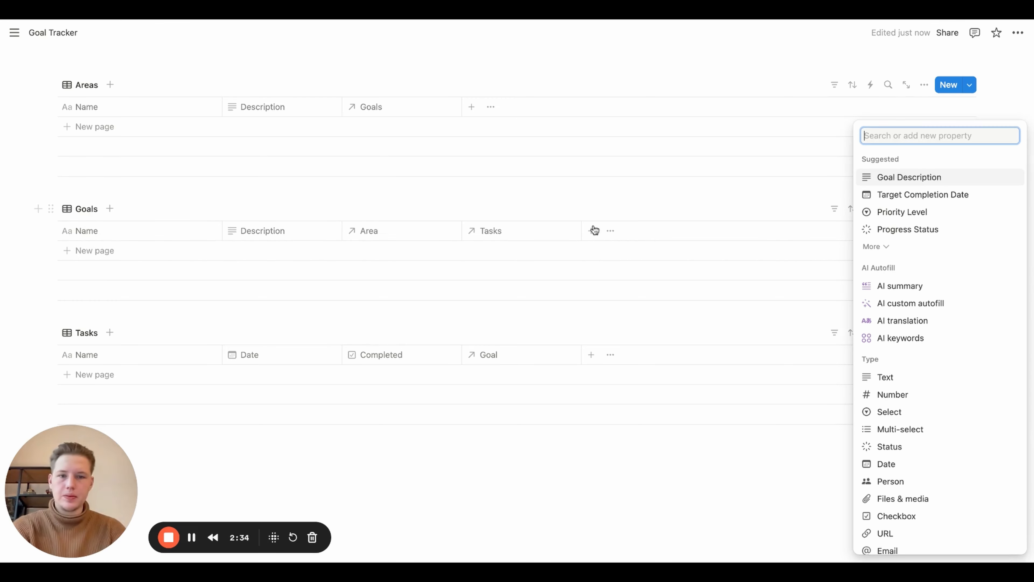
type("Total tasks")
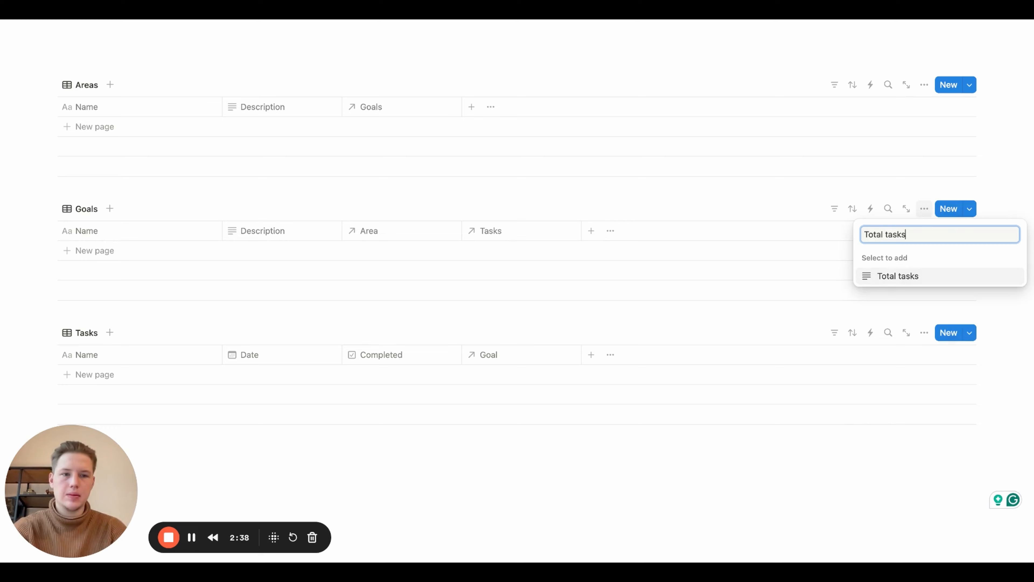
key("Return")
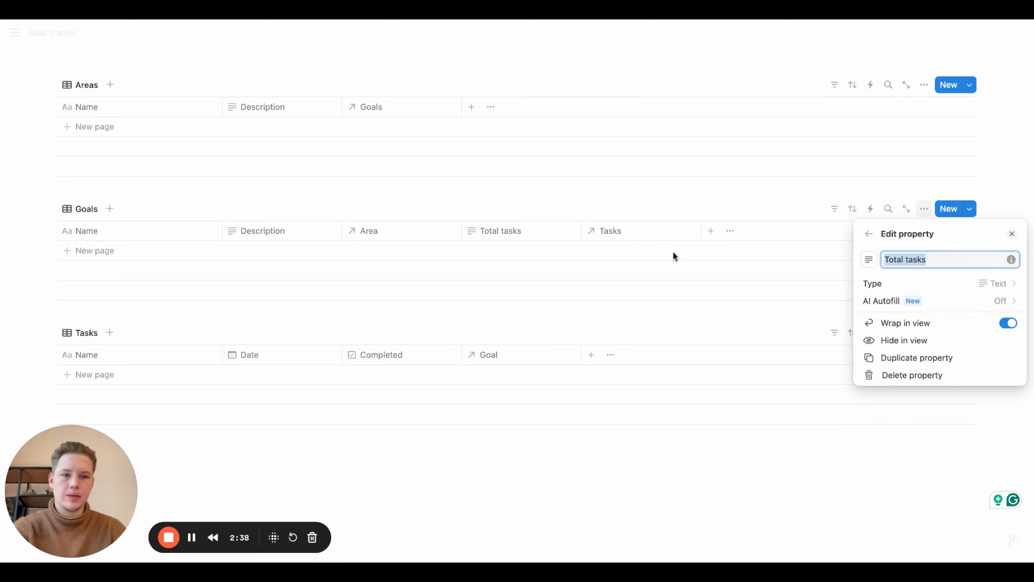
left_click(914, 284)
type("form")
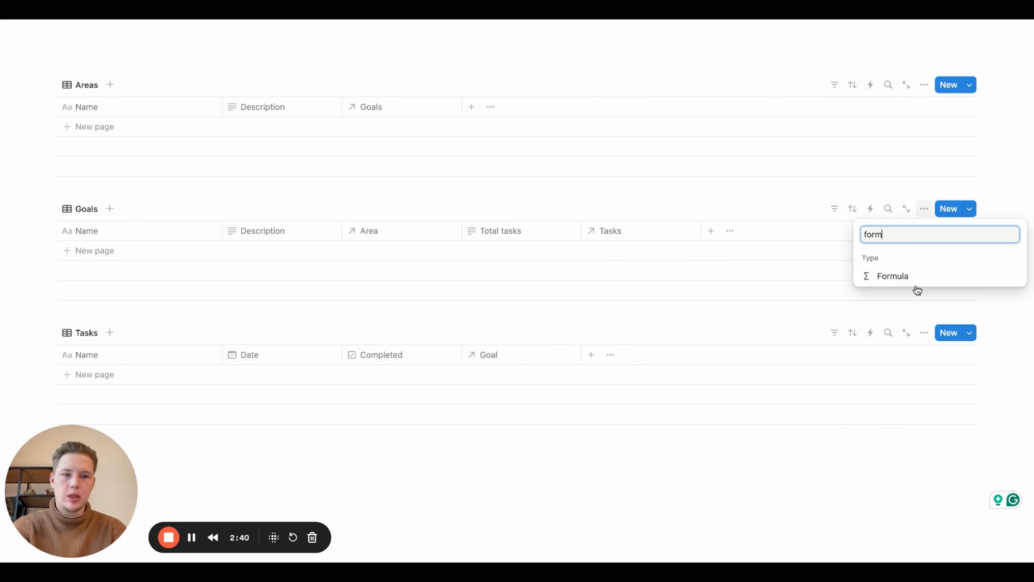
key("Return")
Set the Total tasks formula to "Total tasks: " + Tasks.length() and save it
left_click(926, 302)
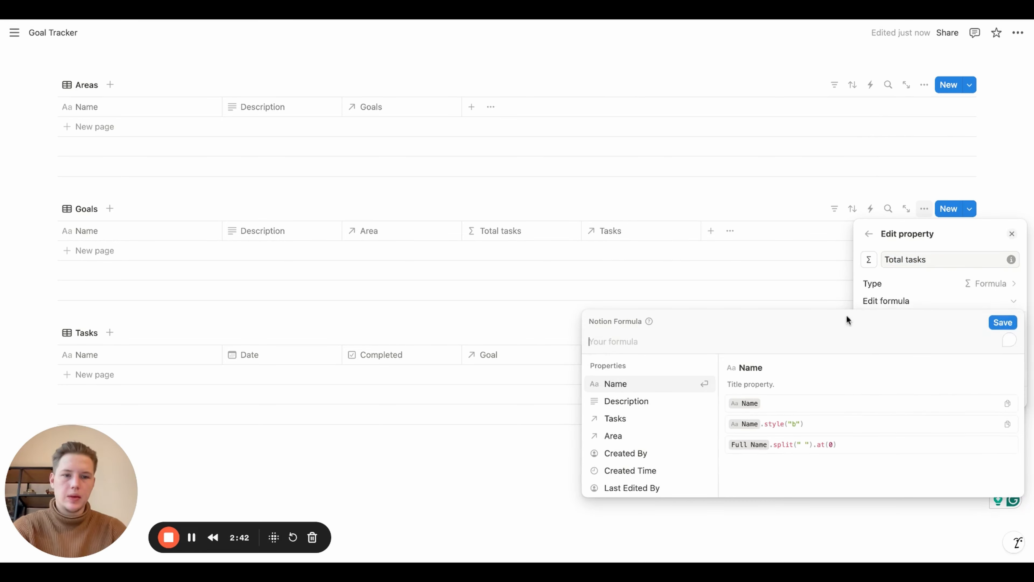
type("\"")
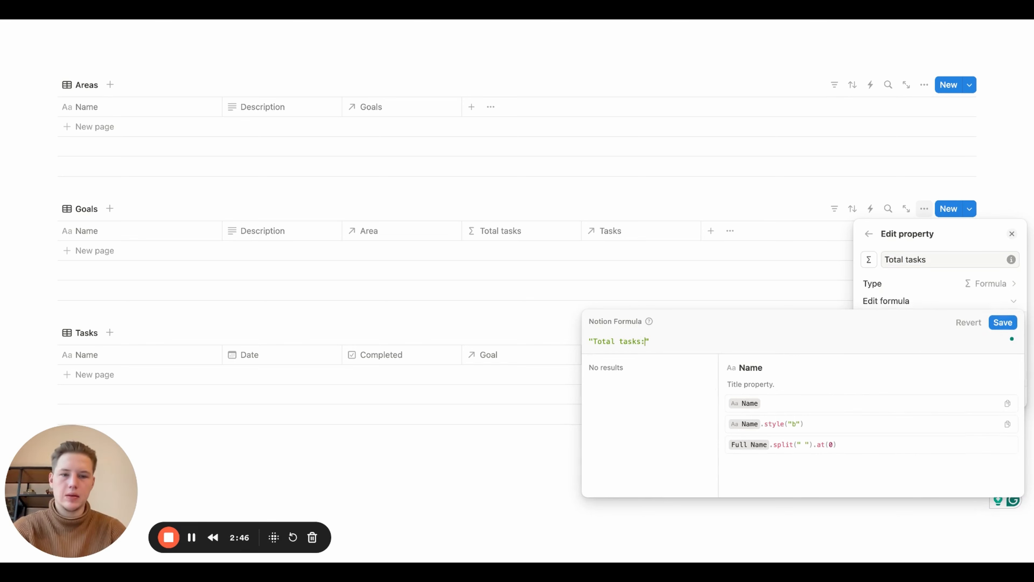
type("Total tasks: \" + task")
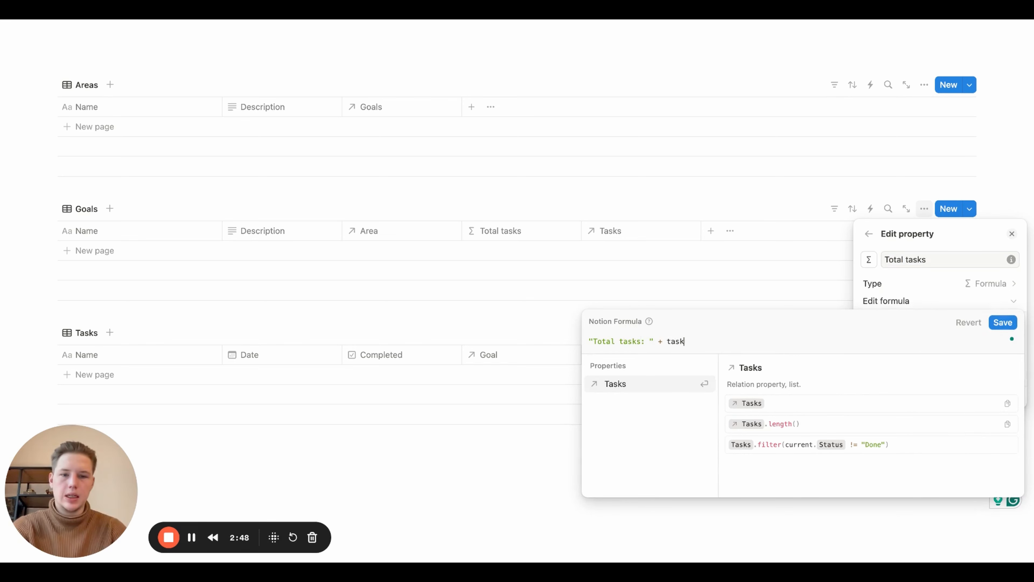
key("Return")
type(".length()")
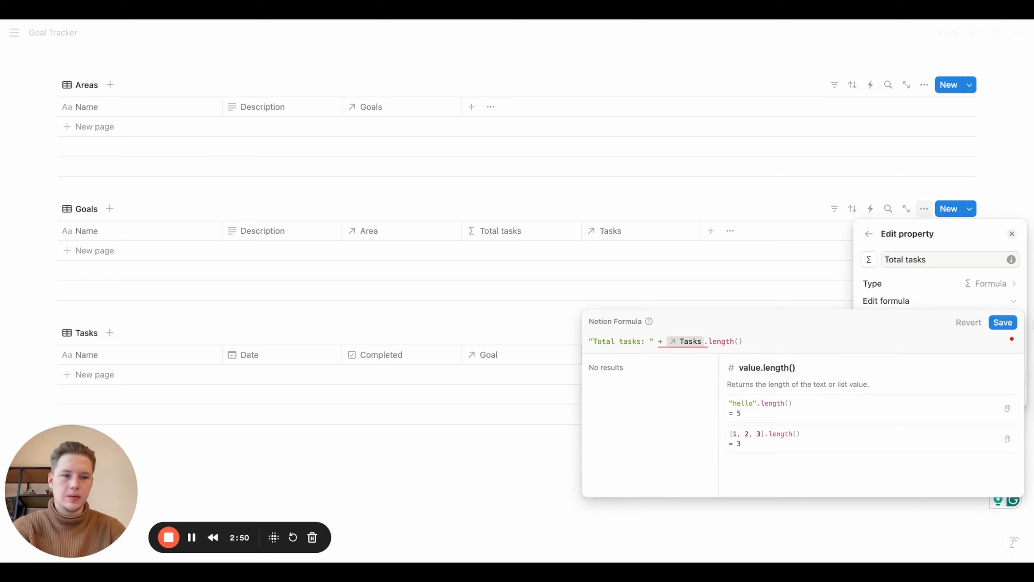
left_click(1003, 322)
left_click(710, 231)
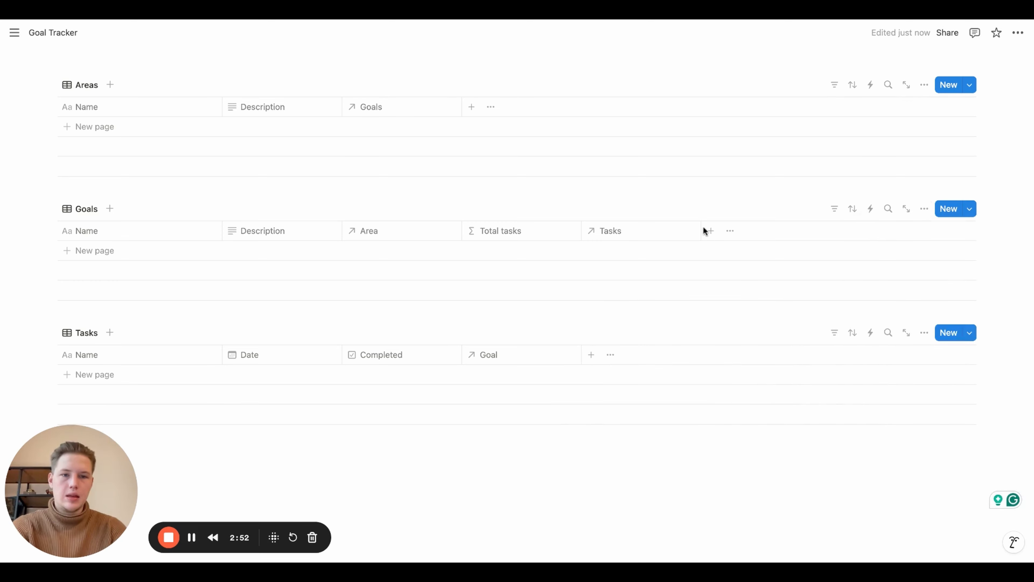
Add a property named Progress to the Goals database and set its type to Formula
left_click(710, 231)
type("Progress")
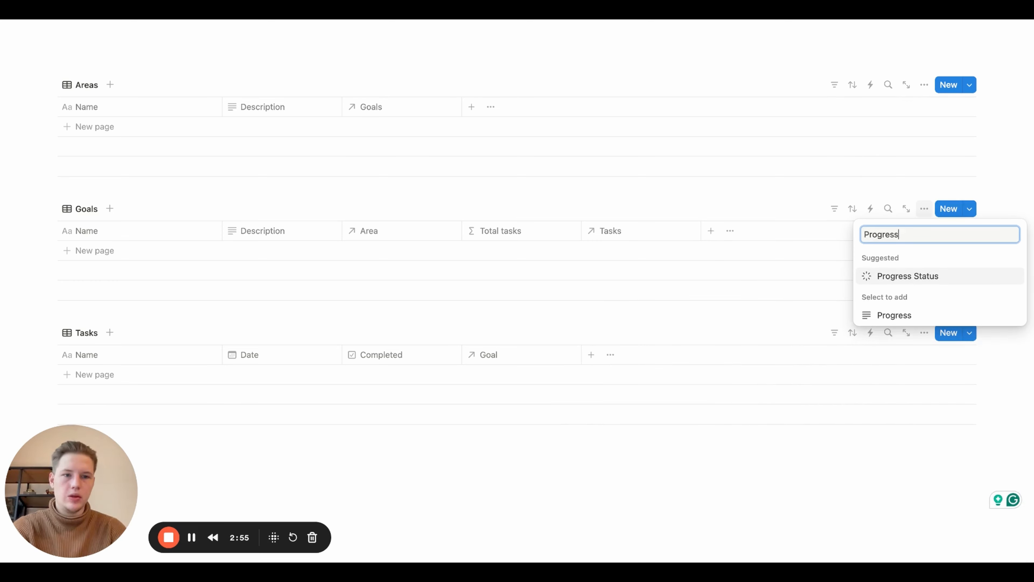
key("Down")
key("Return")
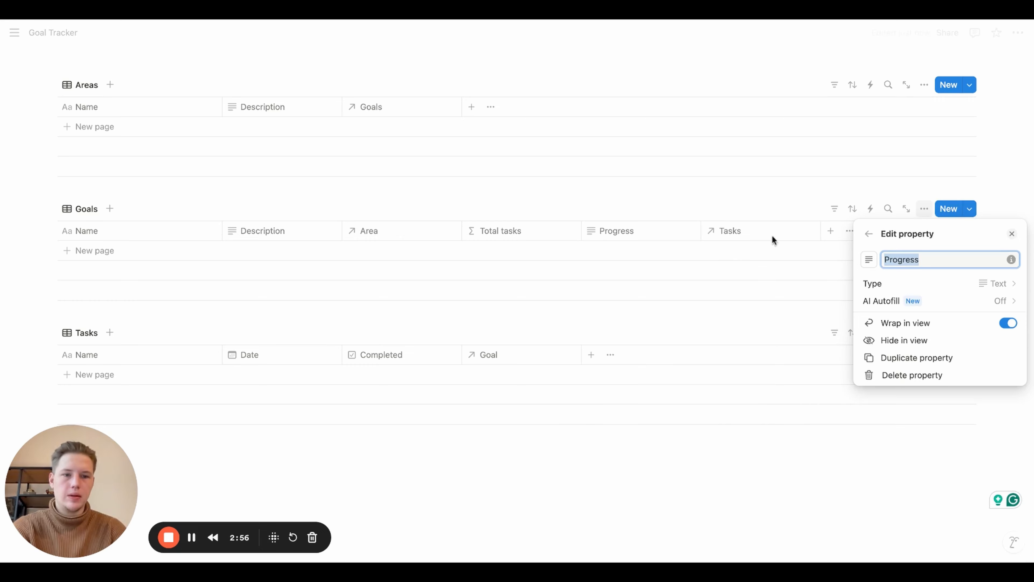
left_click(888, 282)
type("for")
left_click(889, 277)
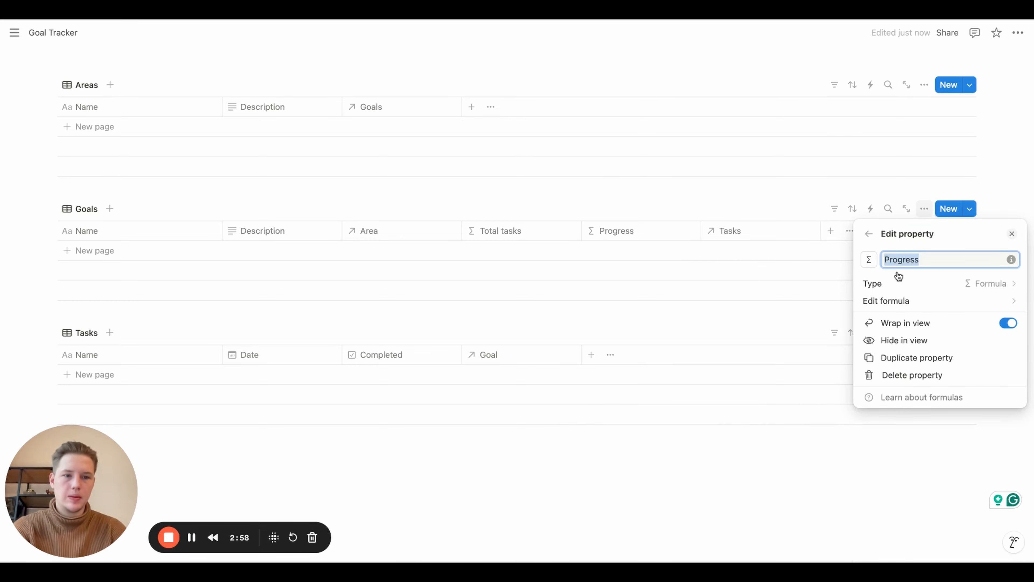
Start the Progress formula by counting completed tasks with Tasks.filter(current.Completed == true).length()
left_click(898, 302)
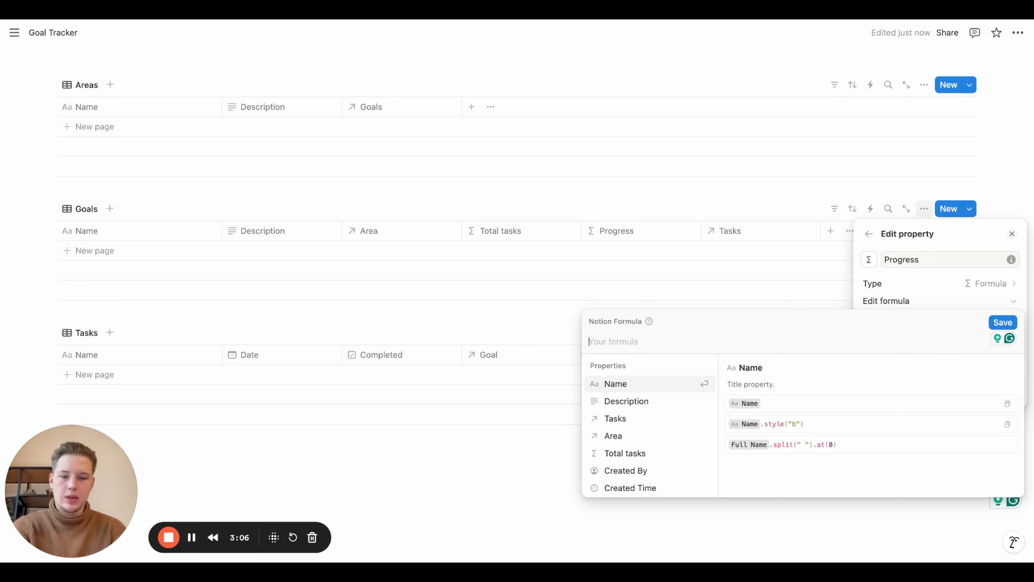
type("ta")
key("Return")
type(".fil")
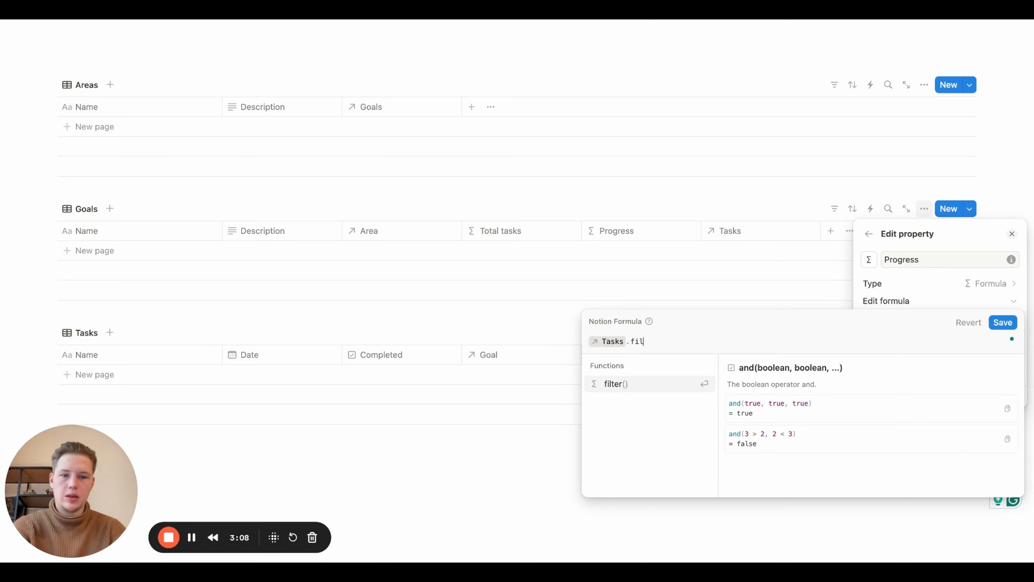
key("Return")
key("Return")
type(".d")
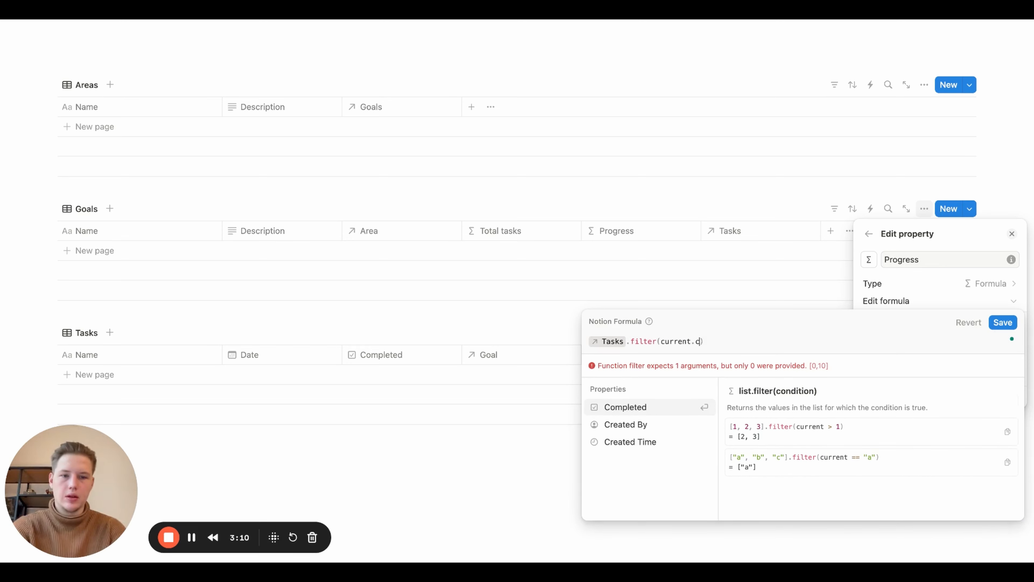
key("Return")
type("== t")
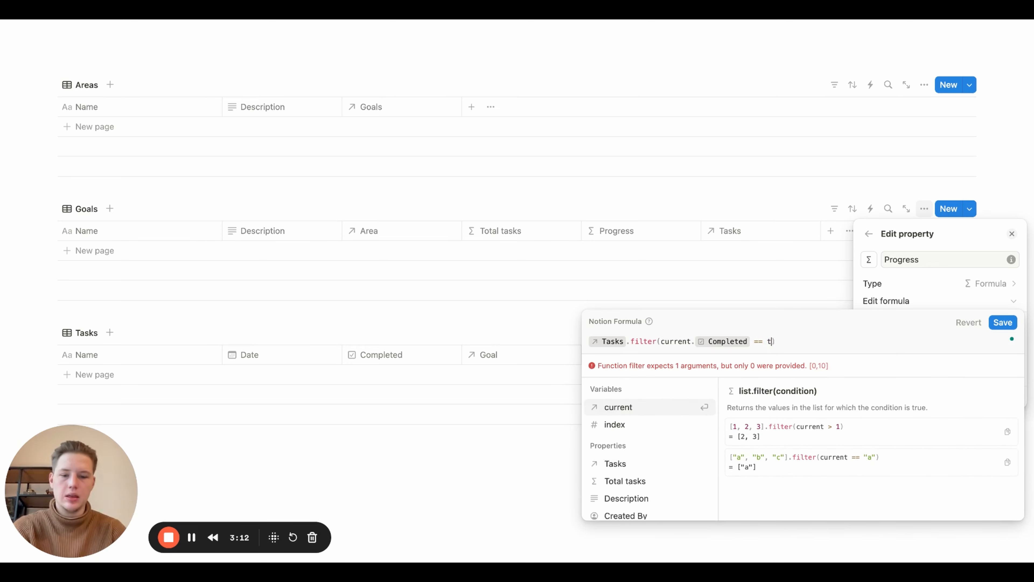
type("rue).le")
key("Return")
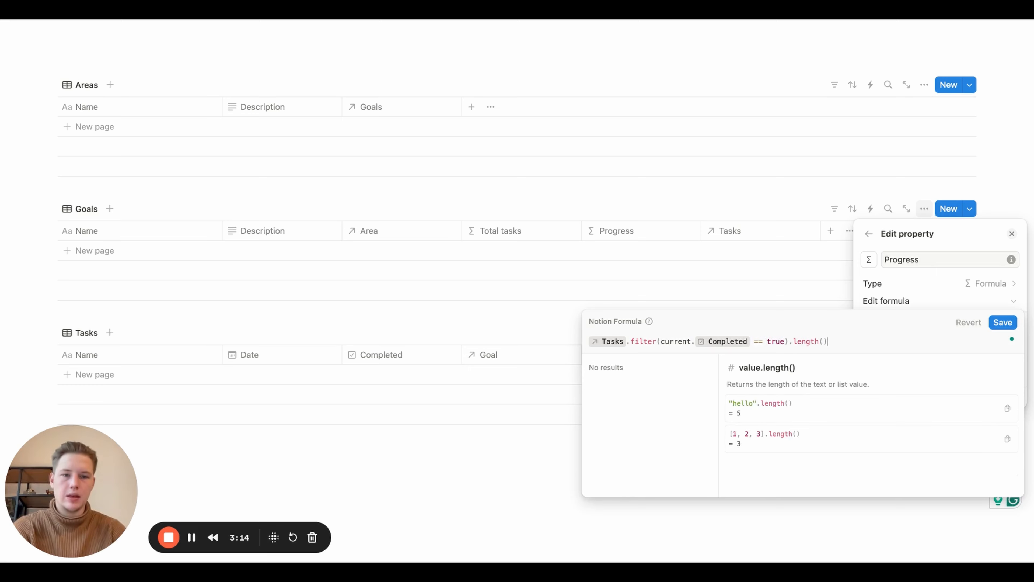
Divide the completed-task count in the Progress formula by Tasks.length() and save the formula
type("/ tas")
key("Return")
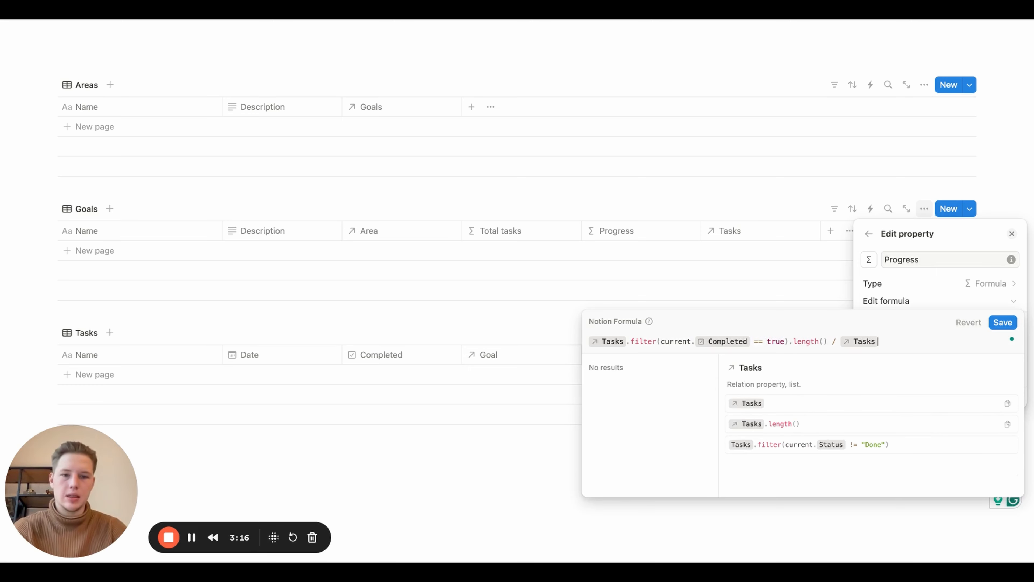
type(".le")
key("Return")
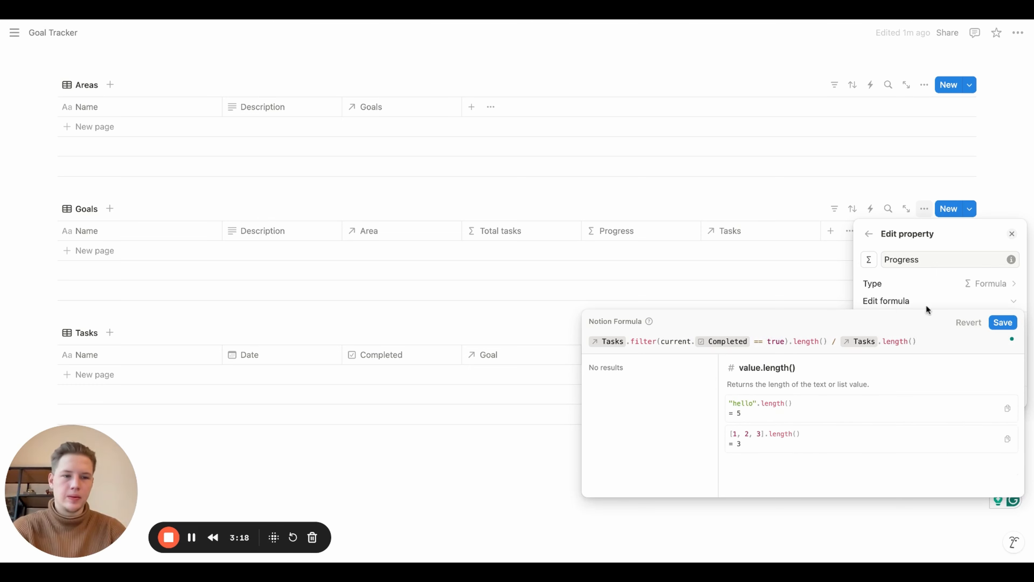
key("Return")
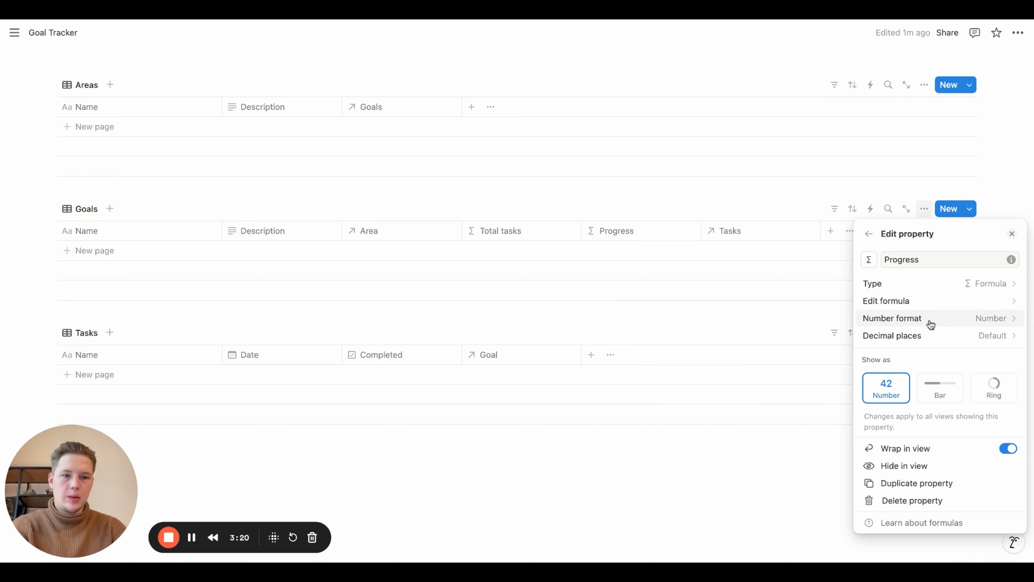
Set the Progress property's number format to Percent and show it as a bar
left_click(946, 321)
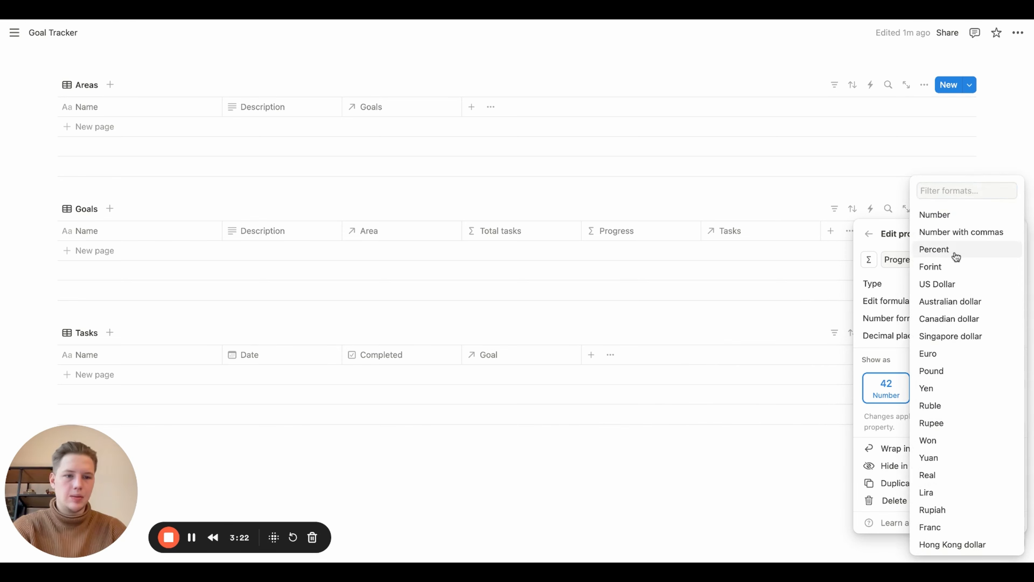
left_click(955, 256)
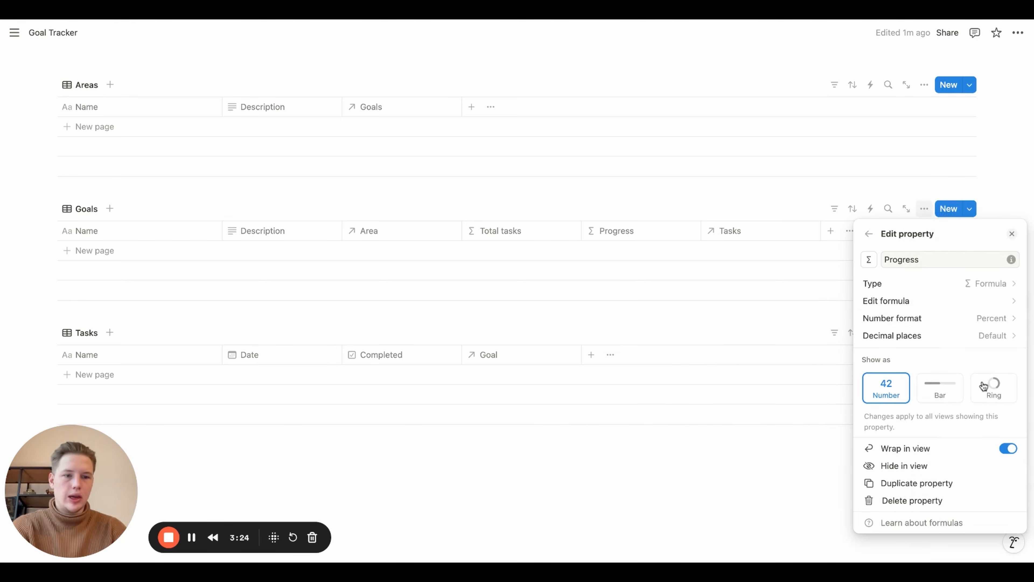
left_click(932, 390)
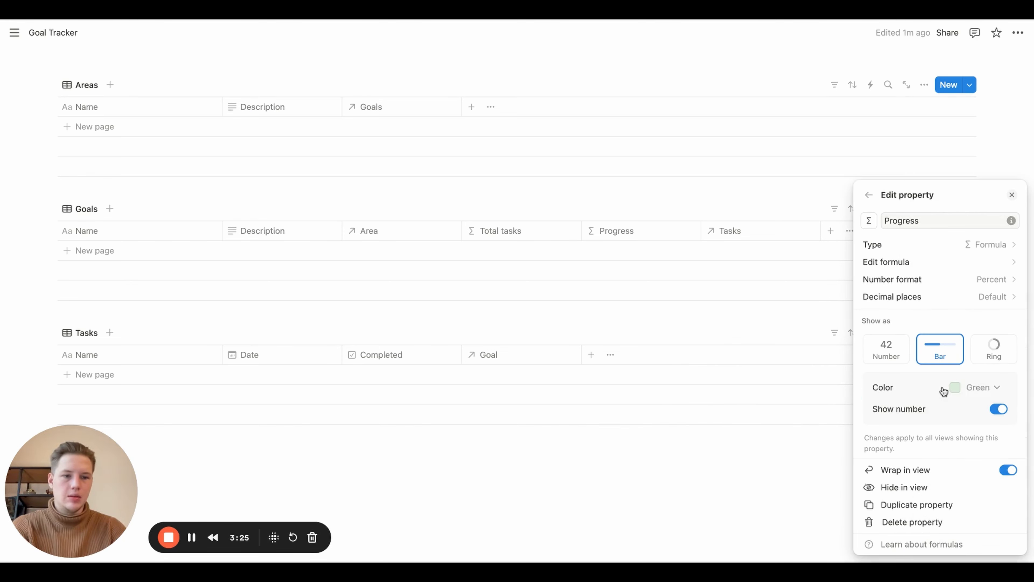
left_click(787, 311)
Create a new template for the Areas database and give it the circle outline icon
scroll(787, 311, "up", 2)
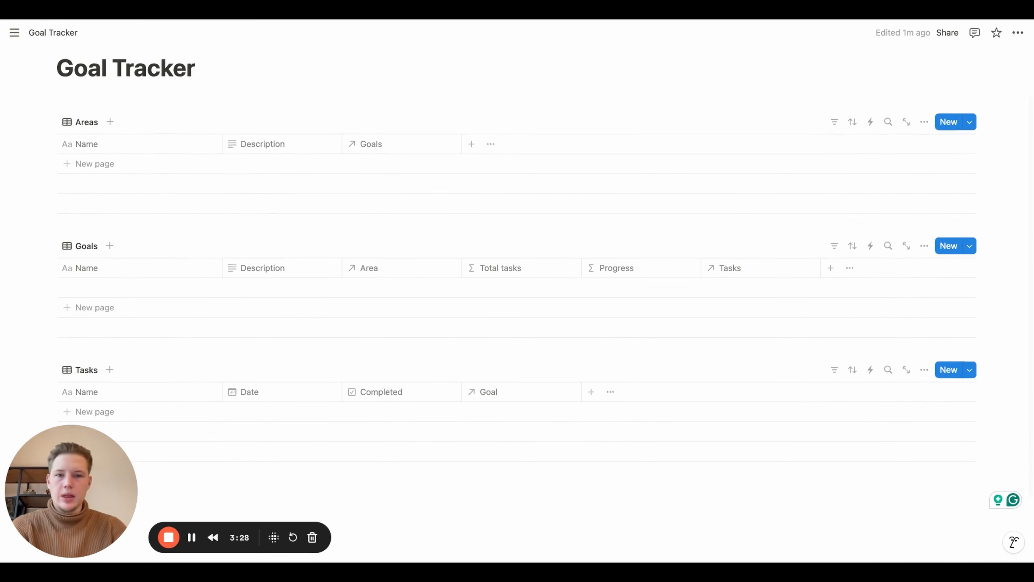
scroll(787, 311, "down", 3)
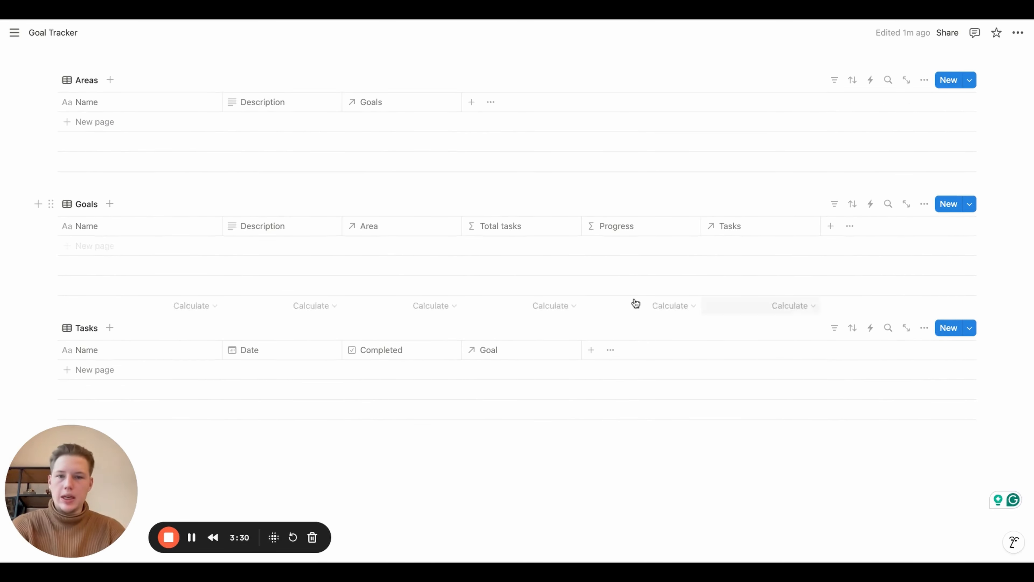
scroll(382, 188, "up", 1)
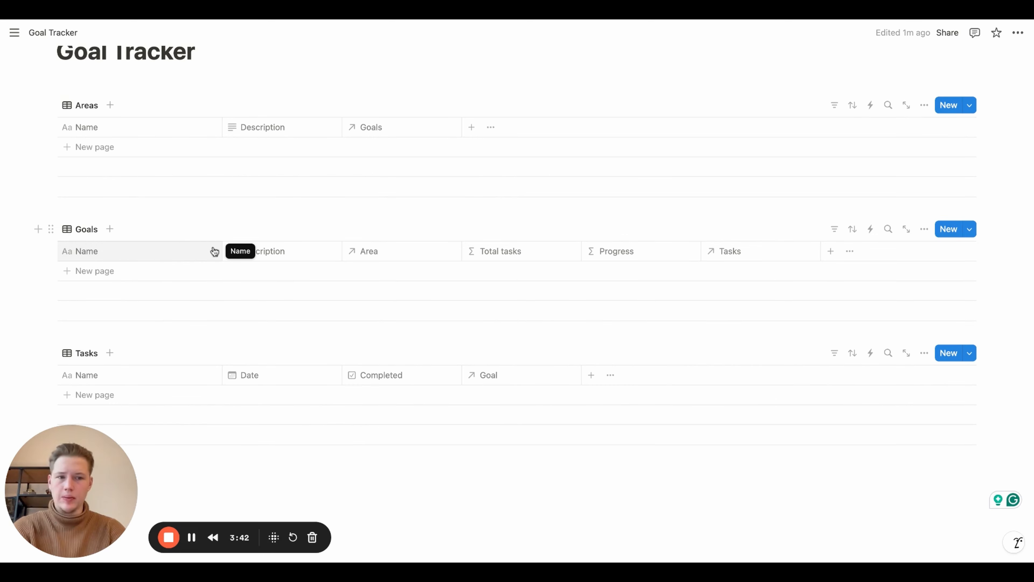
scroll(624, 287, "up", 2)
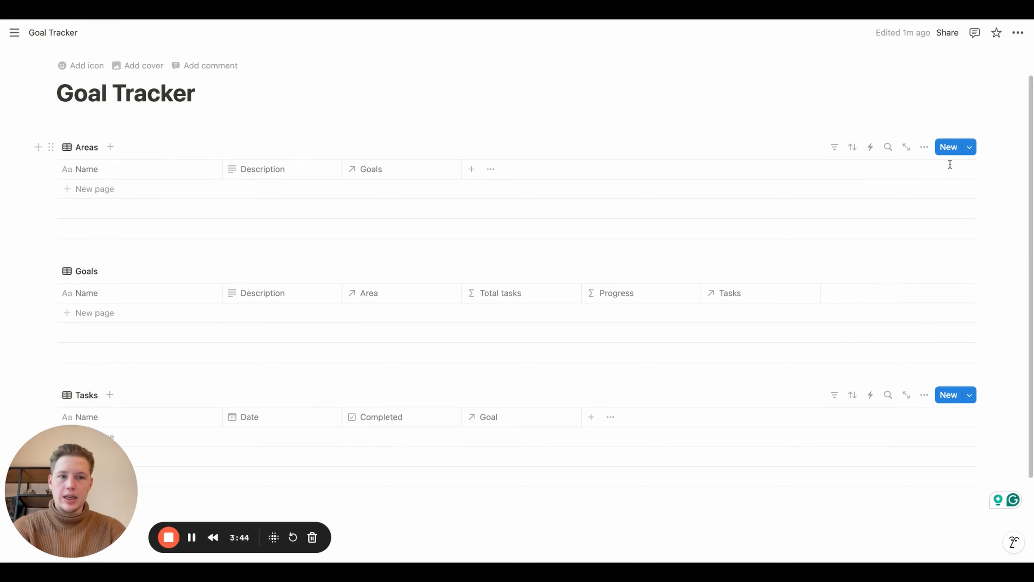
left_click(975, 148)
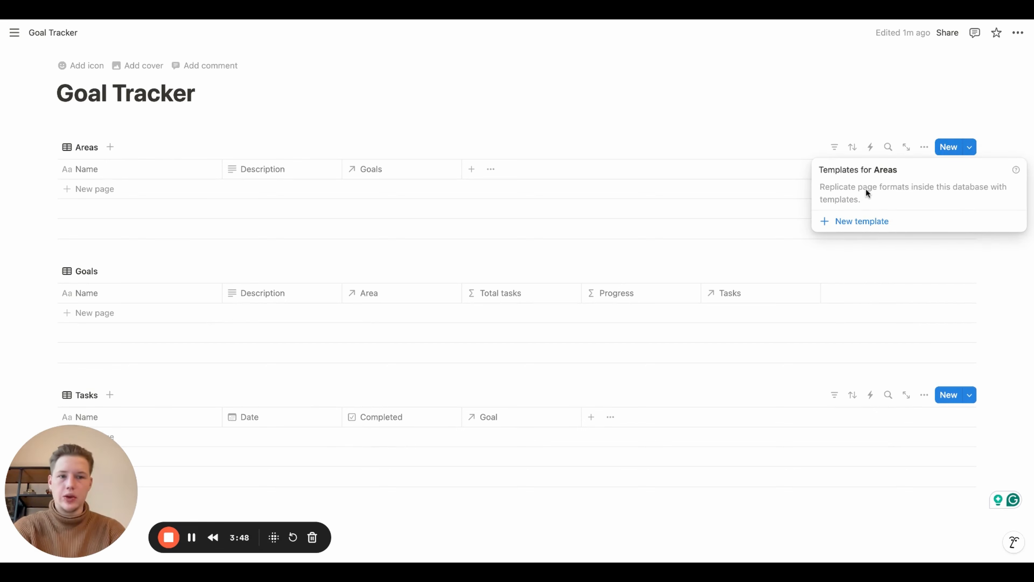
left_click(855, 222)
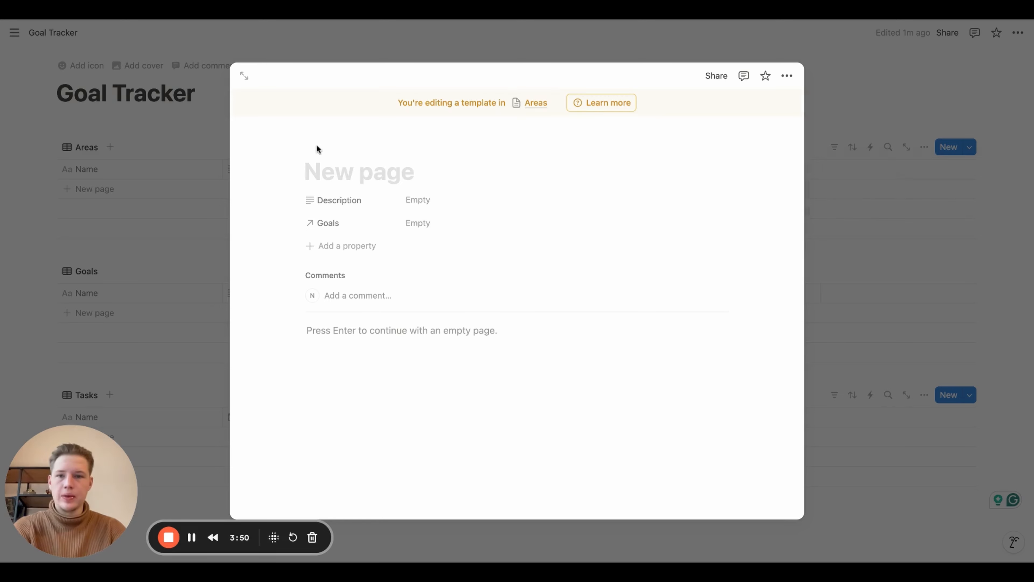
left_click(326, 143)
left_click(256, 235)
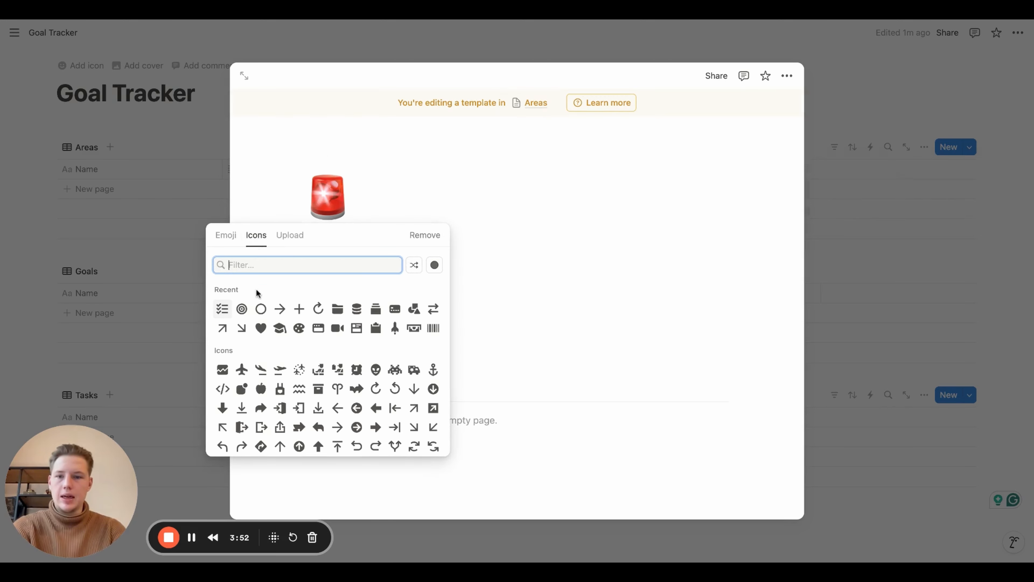
left_click(261, 309)
Hide the Goals property from the property list of the Areas template
scroll(338, 245, "down", 2)
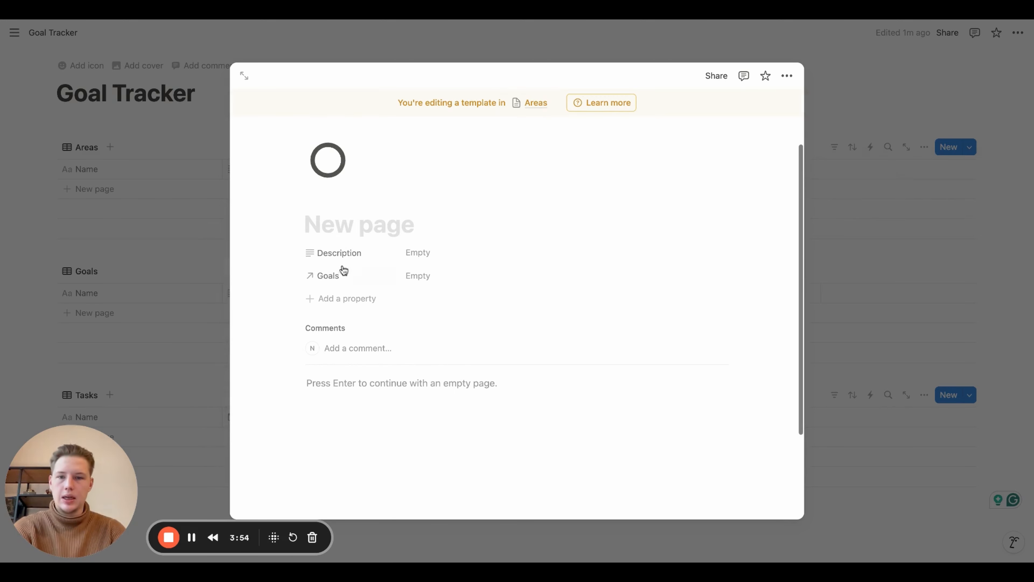
left_click(307, 279)
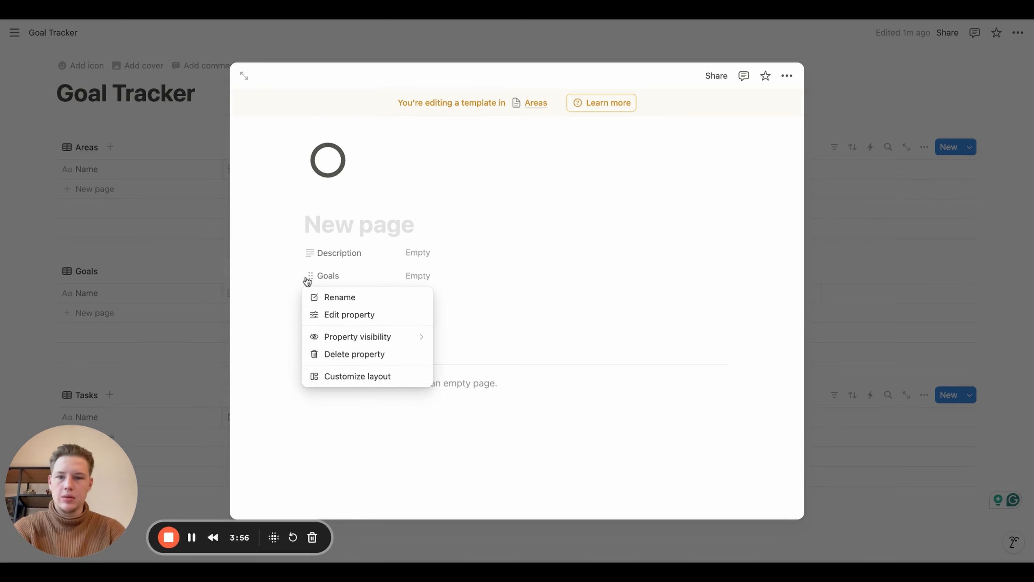
left_click(448, 355)
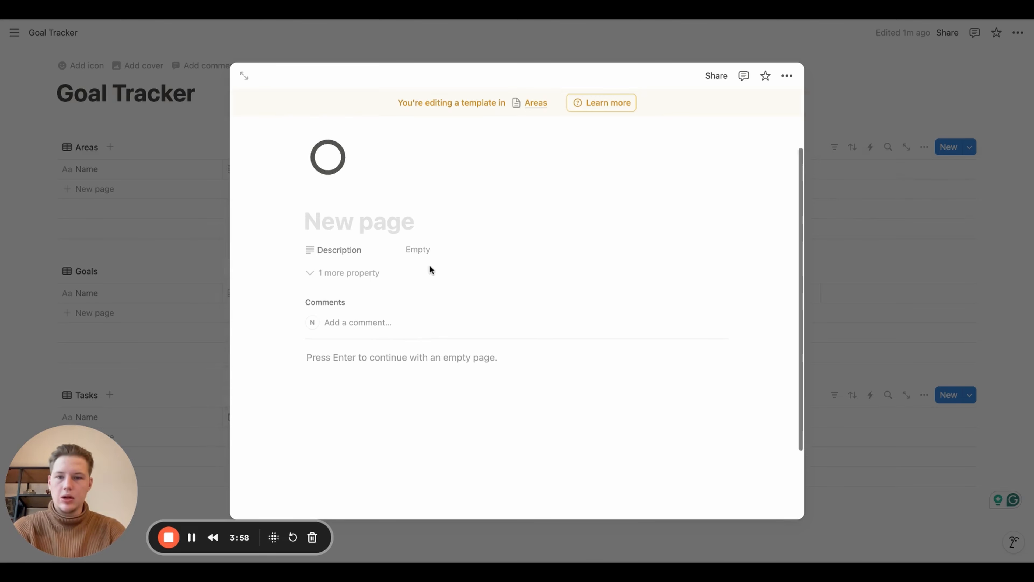
Add a Heading 3 reading "Goals" to the body of the Areas template
scroll(422, 231, "down", 2)
left_click(385, 318)
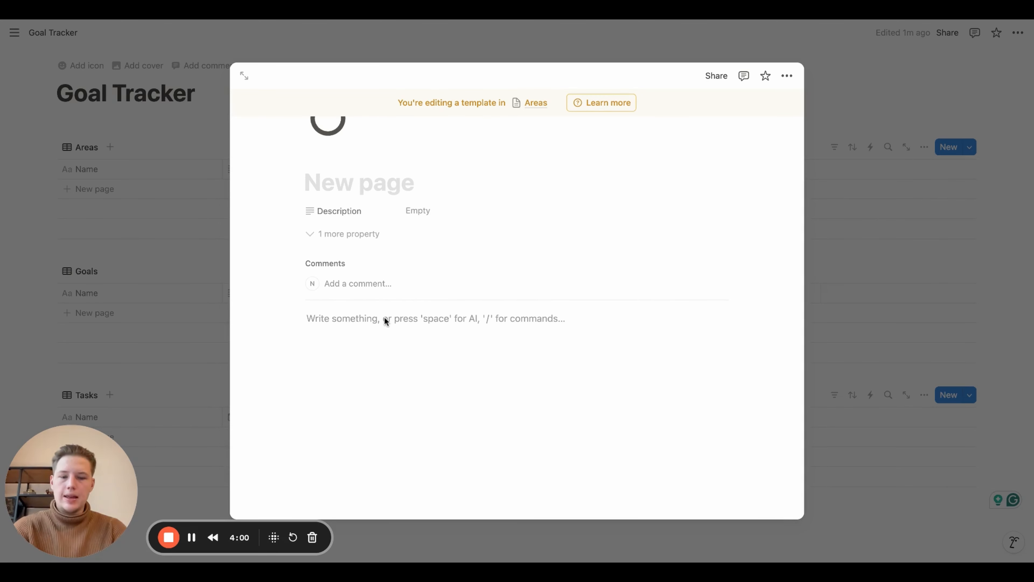
type("/hea")
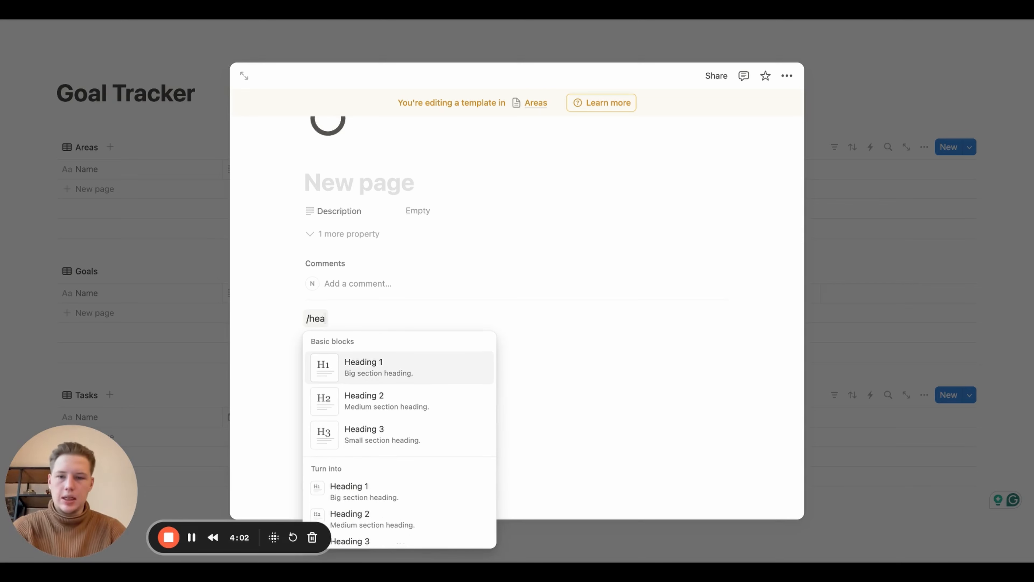
key("Down")
key("Down")
key("Return")
type("G")
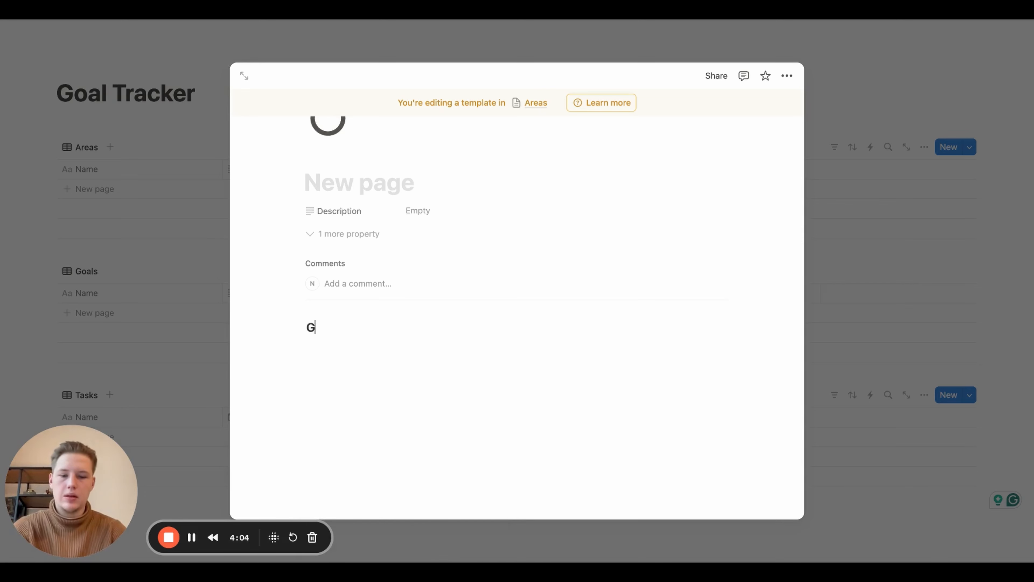
type("oals")
Insert a new gallery view of the existing Goals database below the Goals heading
key("Return")
type("/")
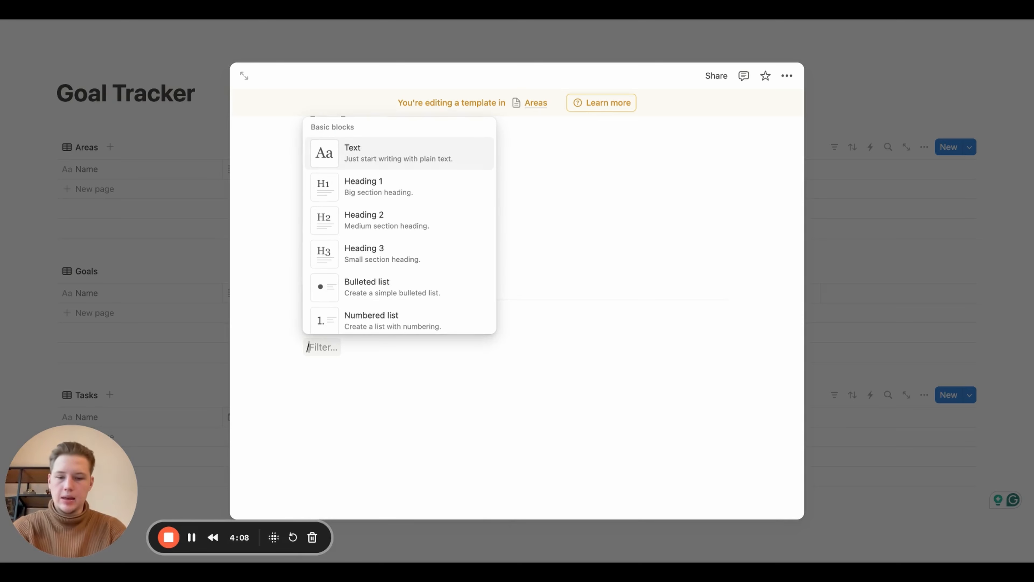
type("gal")
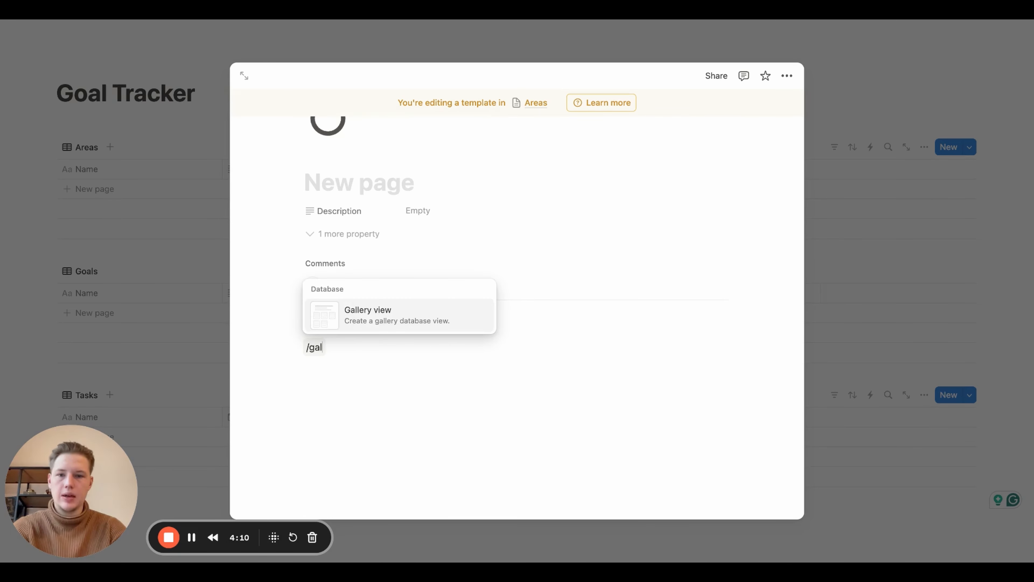
key("Return")
key("Down")
key("Down")
key("Down")
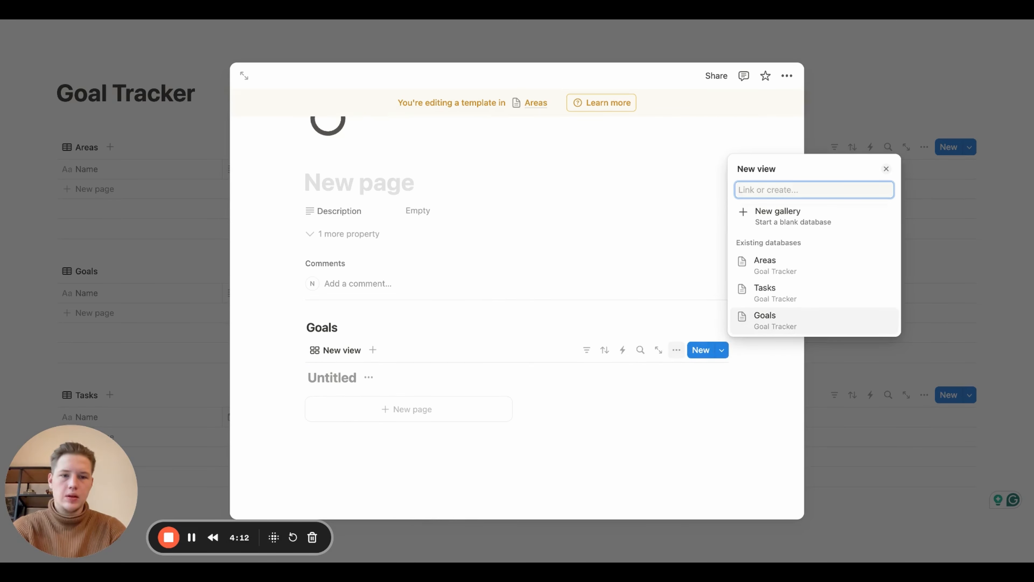
key("Return")
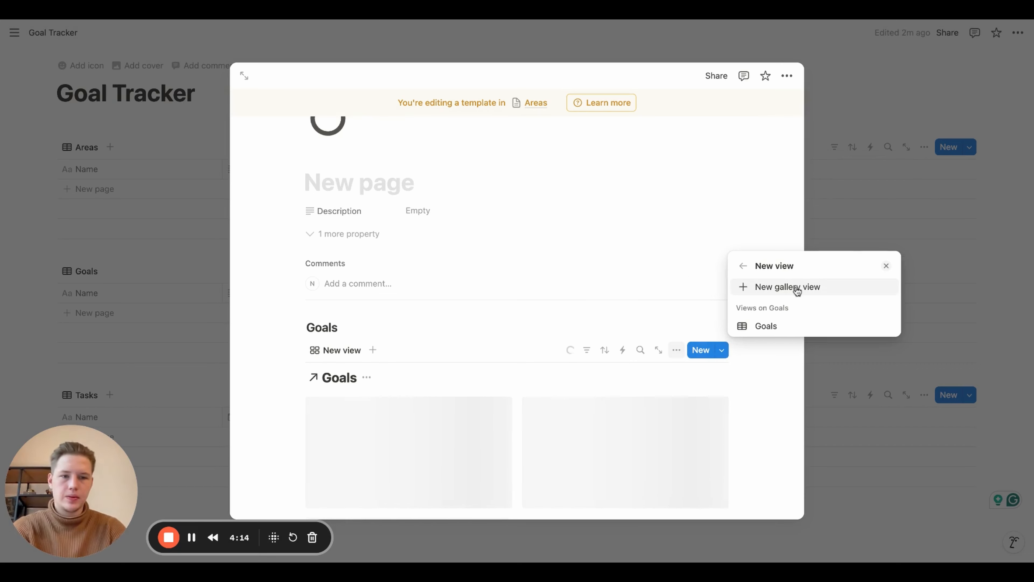
left_click(797, 288)
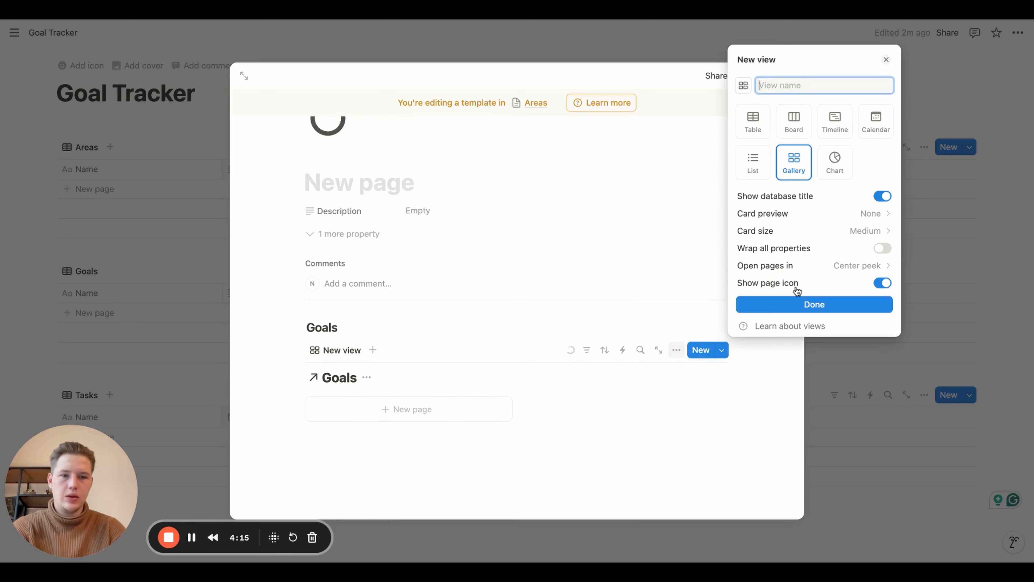
Hide the database title in the gallery view and name the view "All"
left_click(882, 196)
left_click(809, 90)
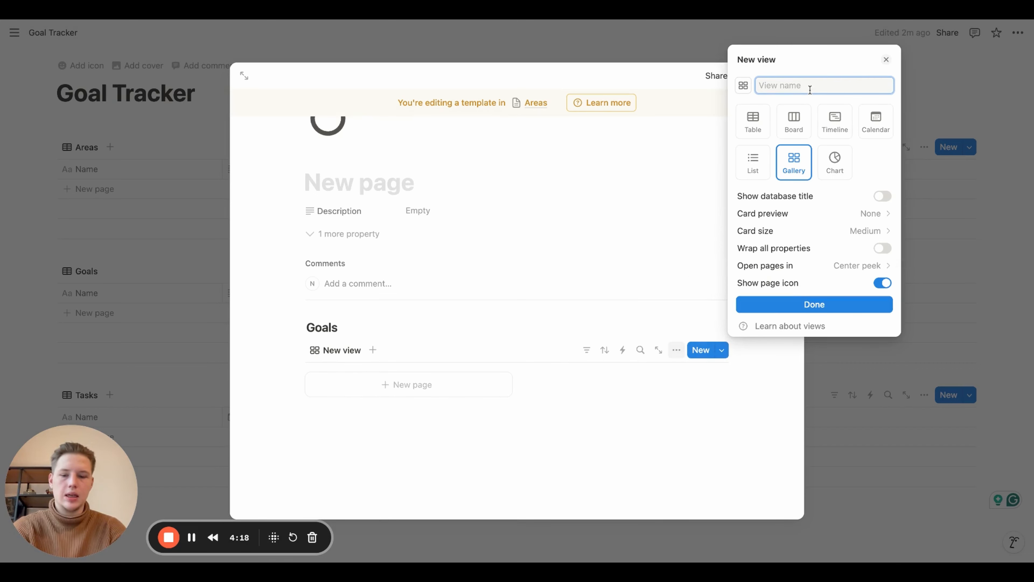
type("All")
key("Return")
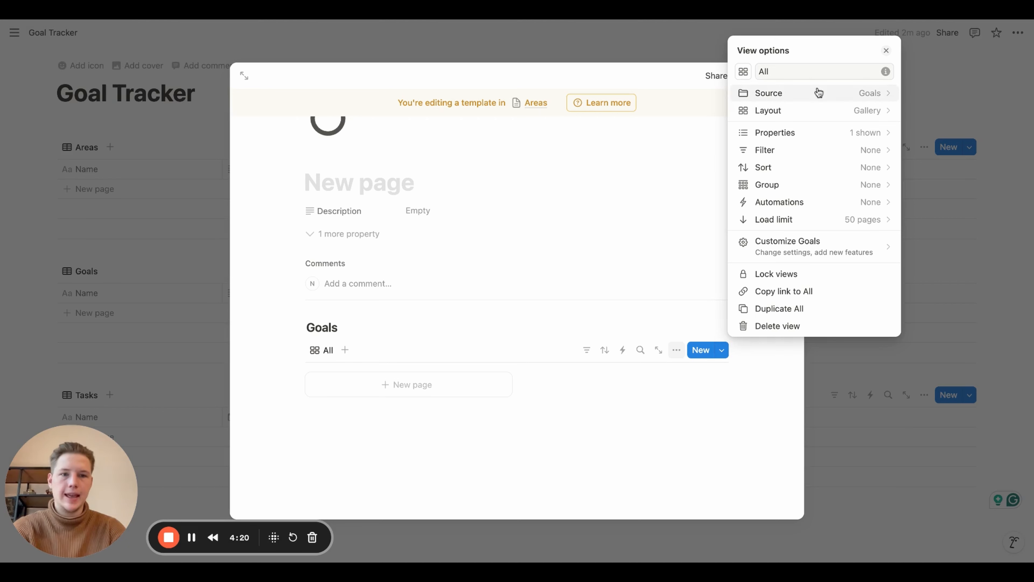
Show the Description, Progress and Total tasks properties on the cards of the All gallery view
left_click(816, 134)
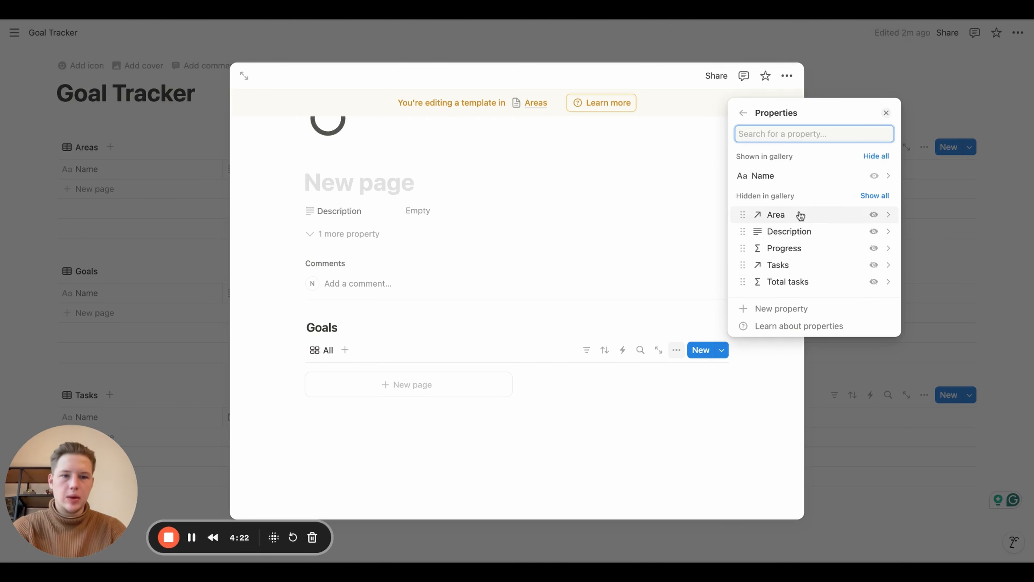
left_click(873, 232)
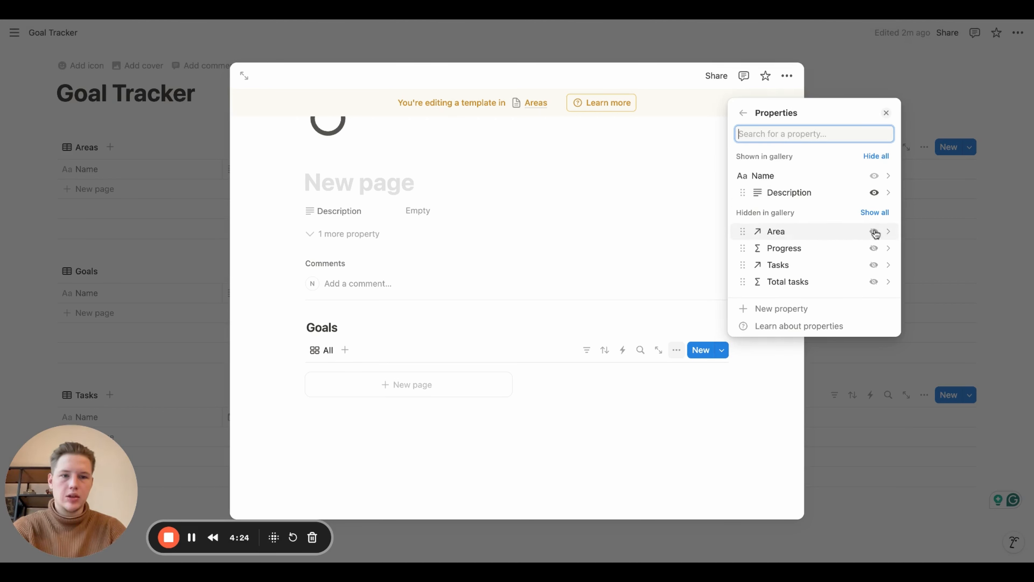
left_click(873, 248)
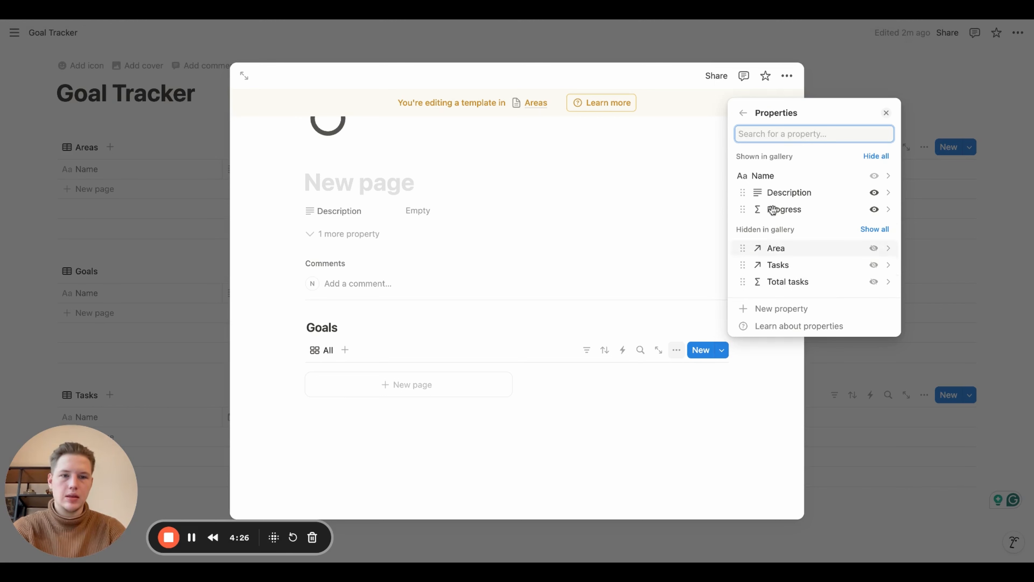
left_click(873, 282)
left_click(743, 113)
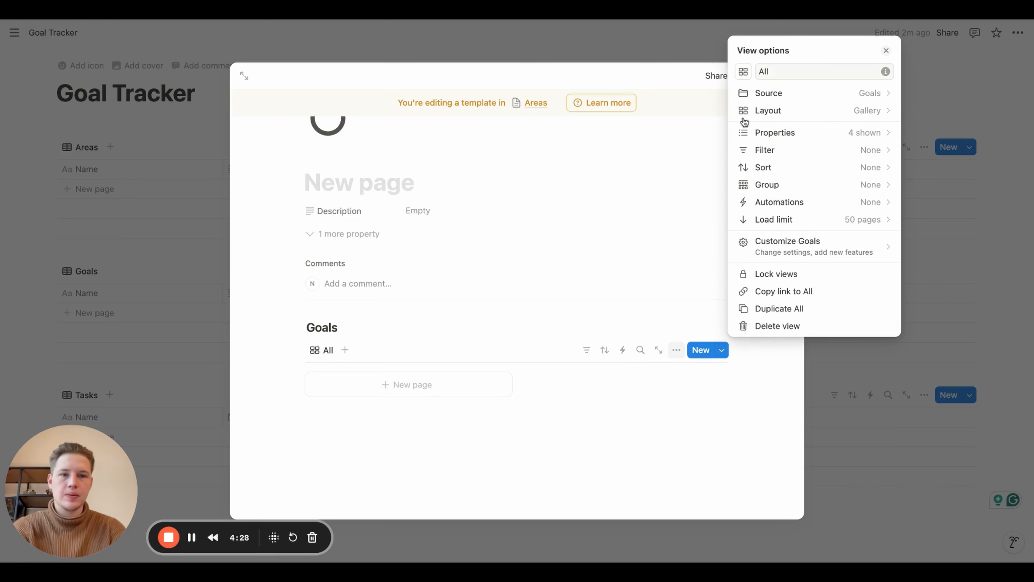
Filter the All gallery view to goals whose Area contains the "New page" template, and close the Areas template
left_click(800, 153)
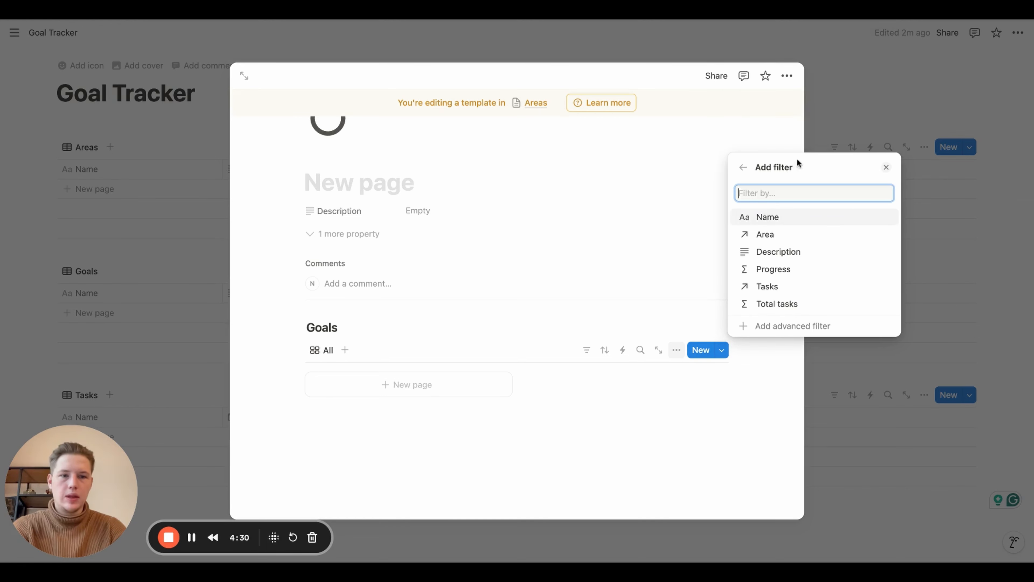
left_click(766, 236)
left_click(779, 307)
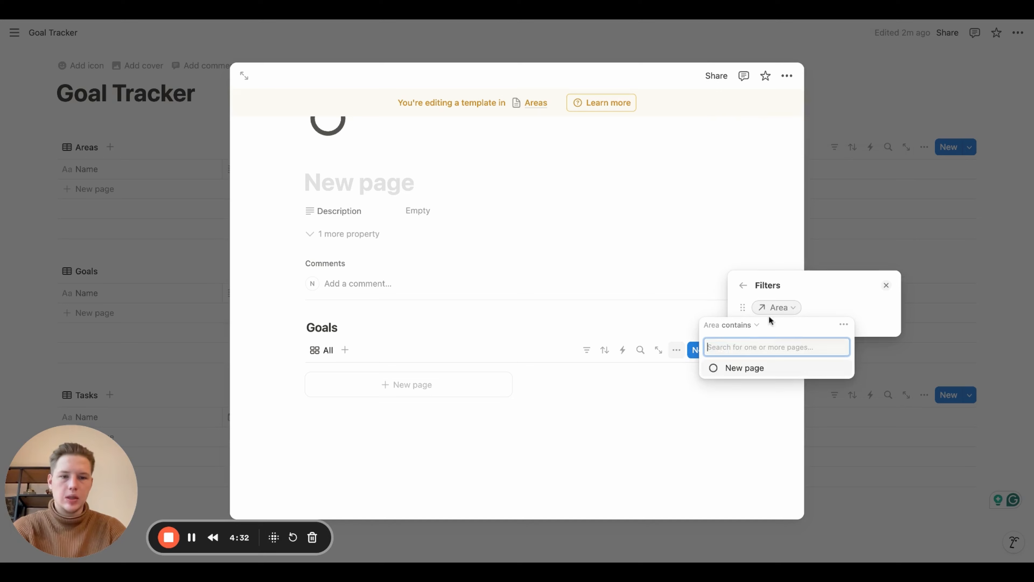
left_click(754, 368)
left_click(841, 287)
left_click(884, 284)
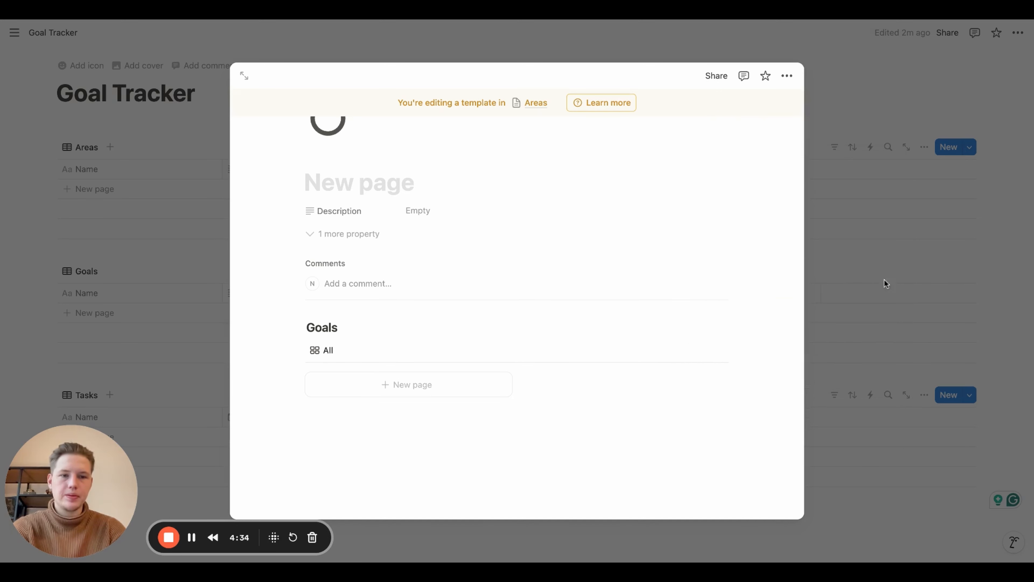
left_click(913, 220)
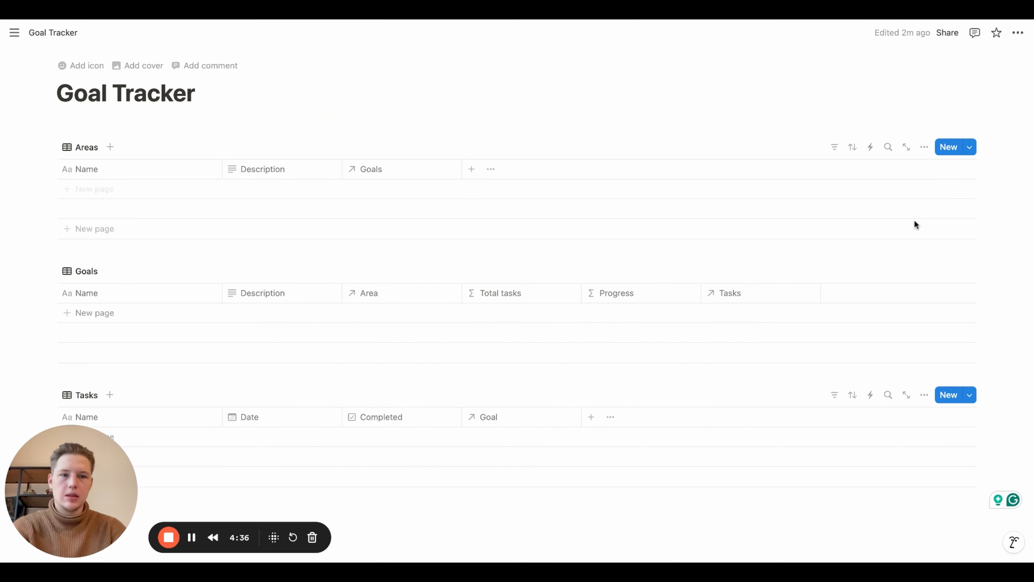
Set the "New page" template as the default for all views in the Areas database
left_click(969, 147)
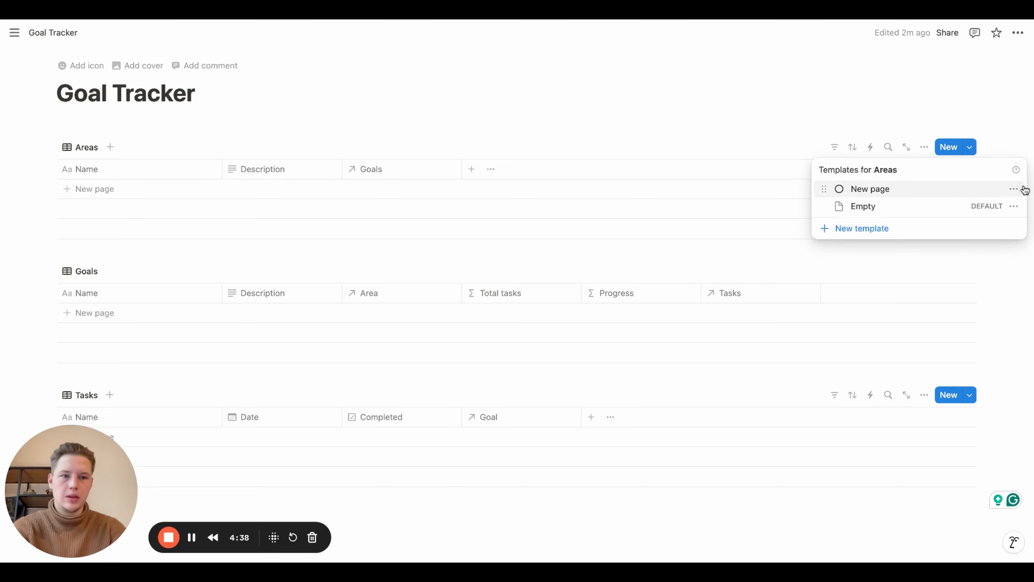
left_click(1013, 189)
left_click(951, 173)
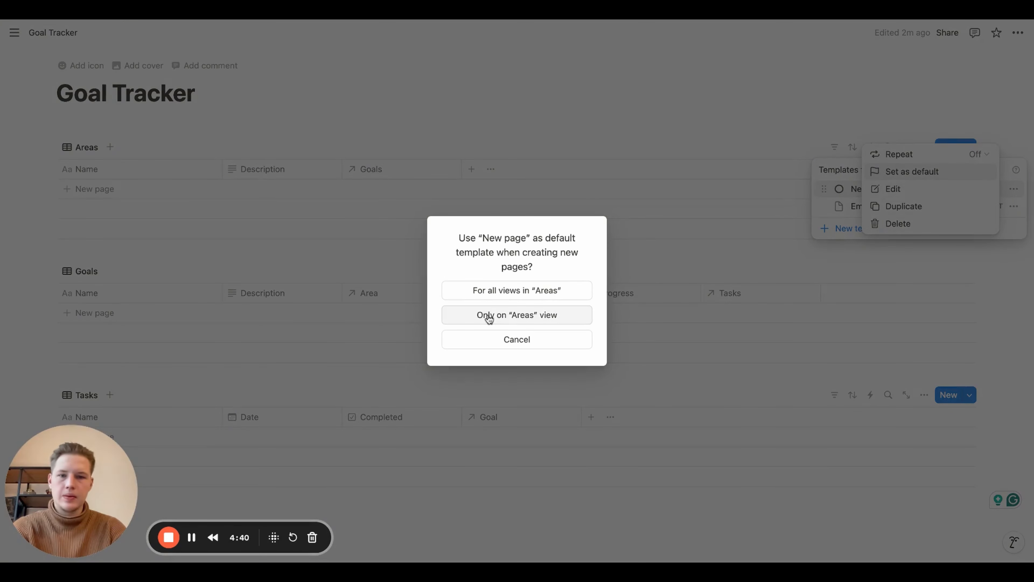
left_click(505, 297)
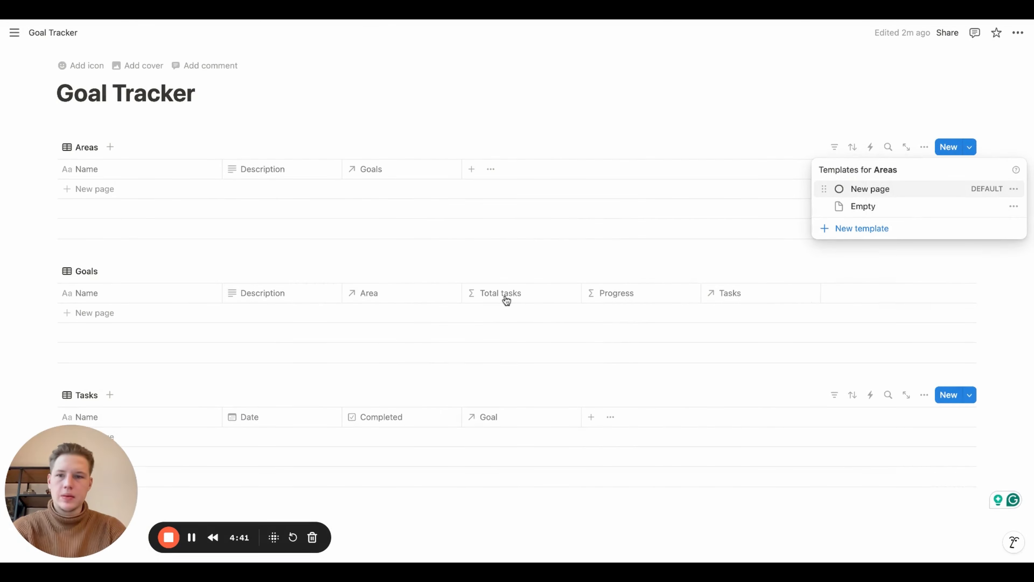
Add a "Finances" area with the description "Some description" and preview its page
left_click(105, 188)
left_click(105, 189)
type("Fi")
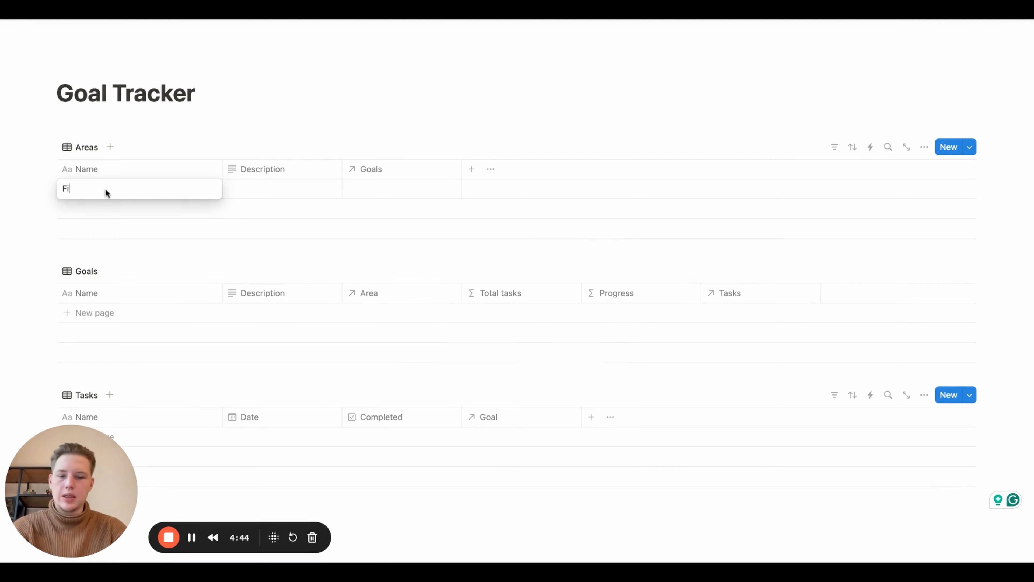
type("nances")
key("Return")
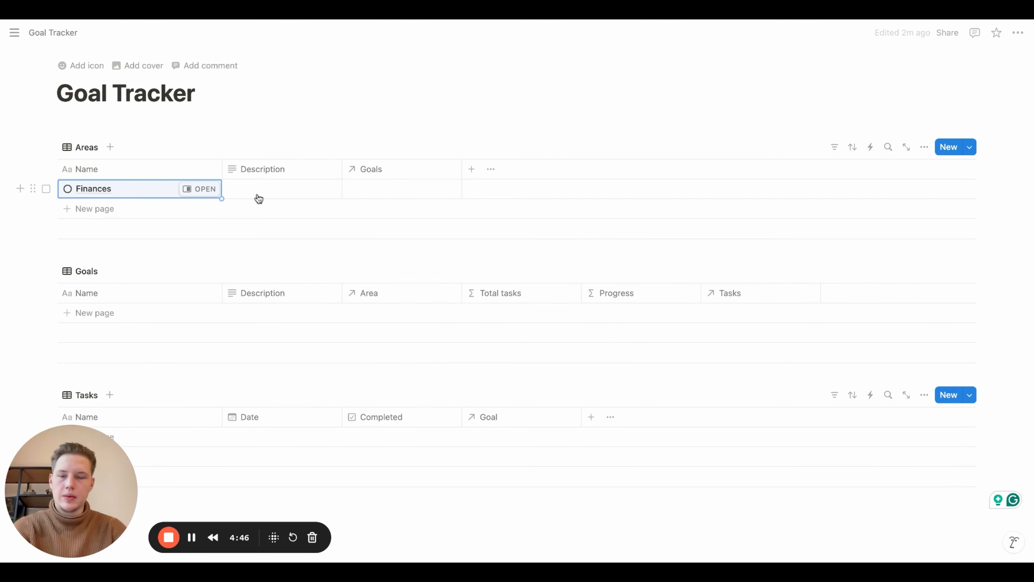
left_click(288, 194)
type("Some description")
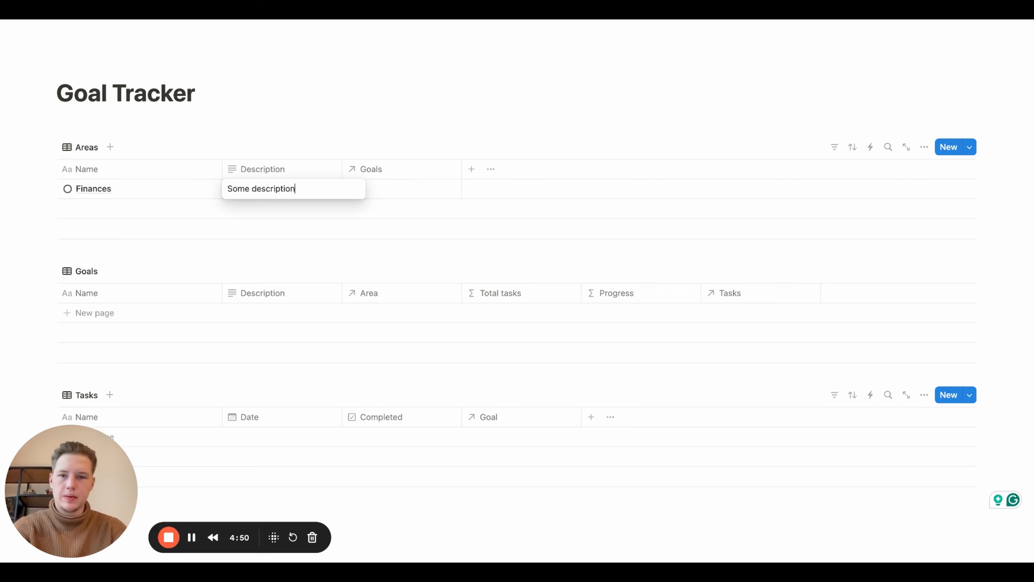
key("Escape")
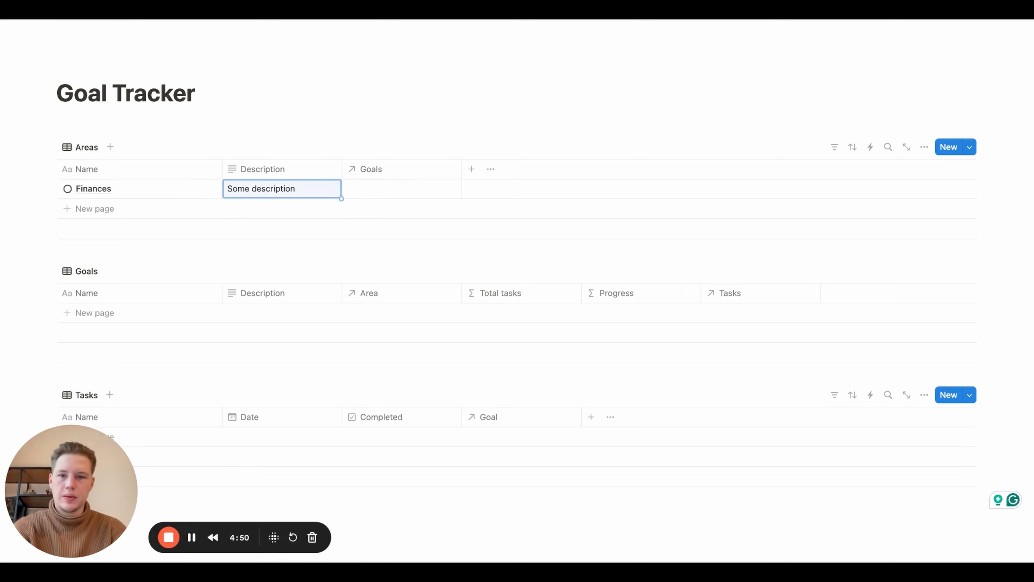
left_click(192, 189)
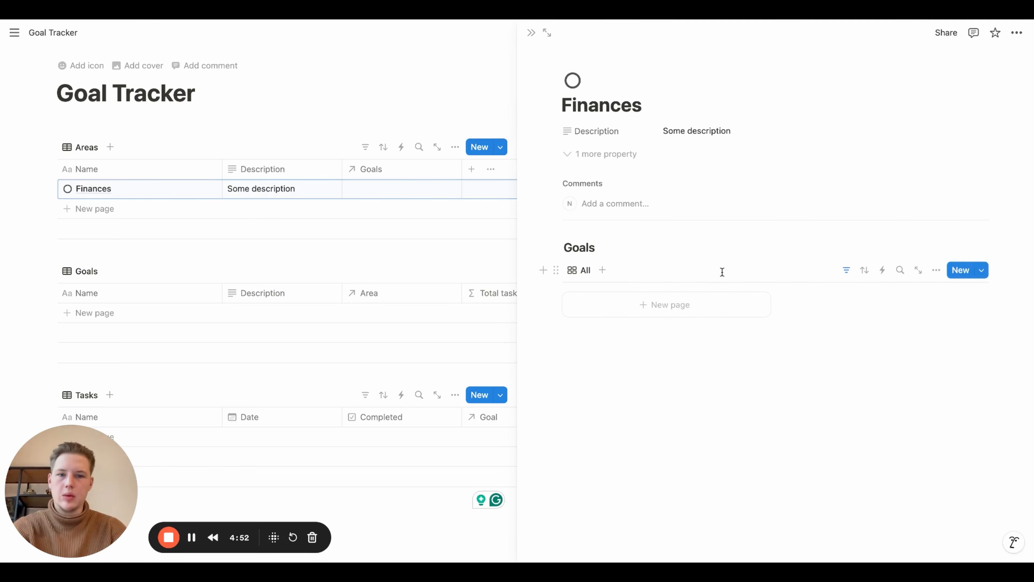
left_click(530, 32)
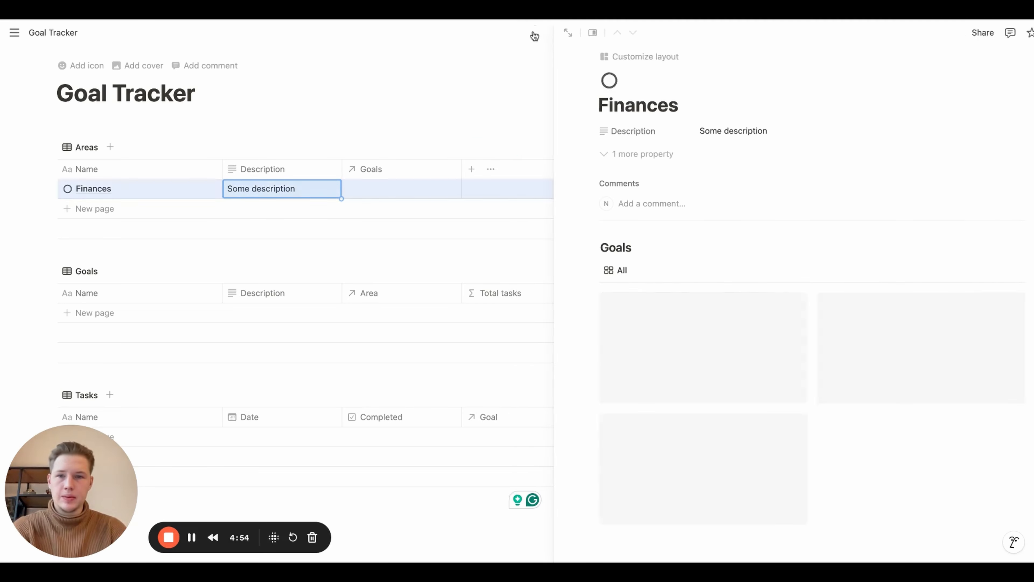
Add a second area named "Business" with the description "Some area description"
left_click(105, 188)
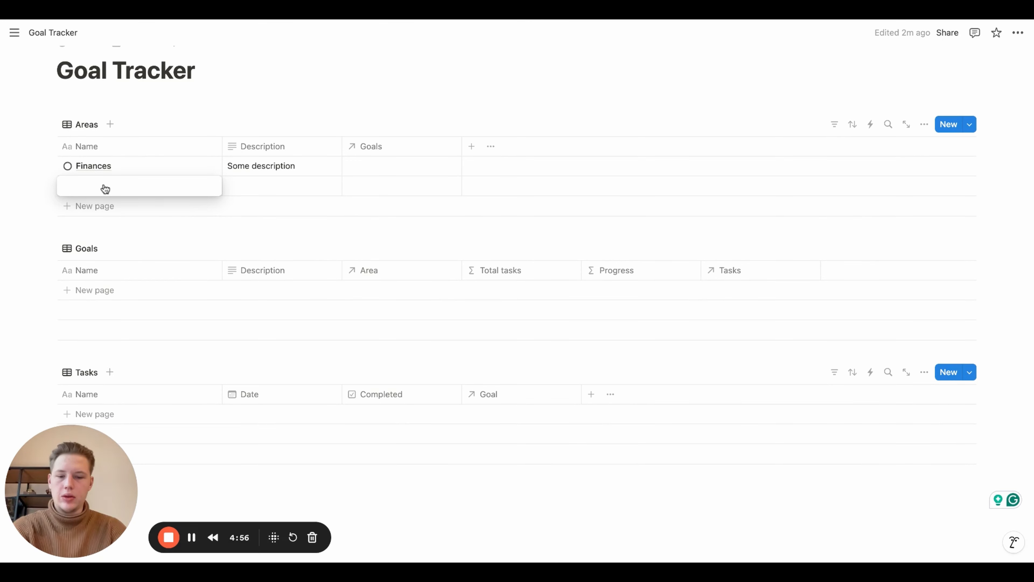
type("Business")
key("Return")
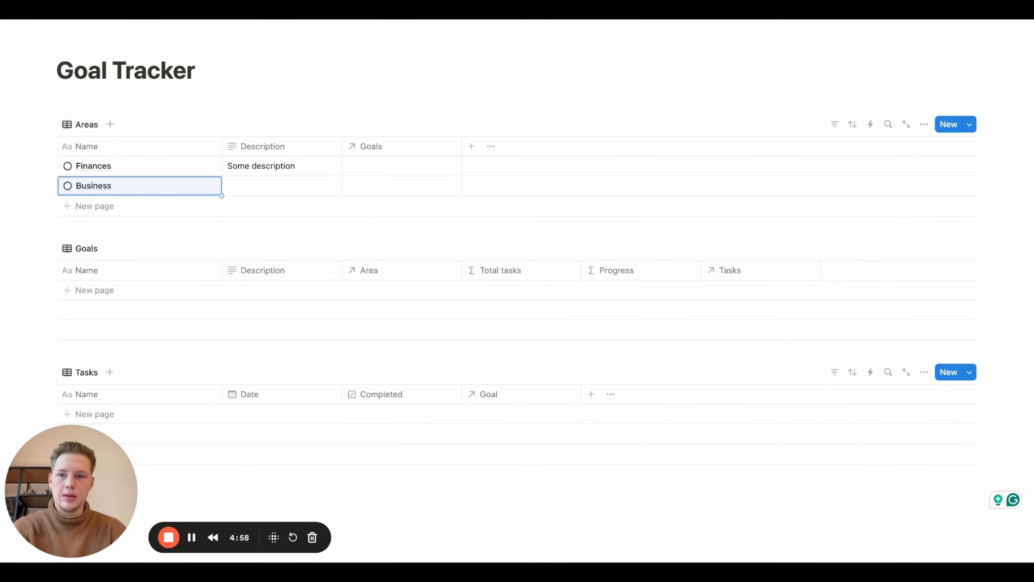
left_click(256, 186)
type("Some area descripti")
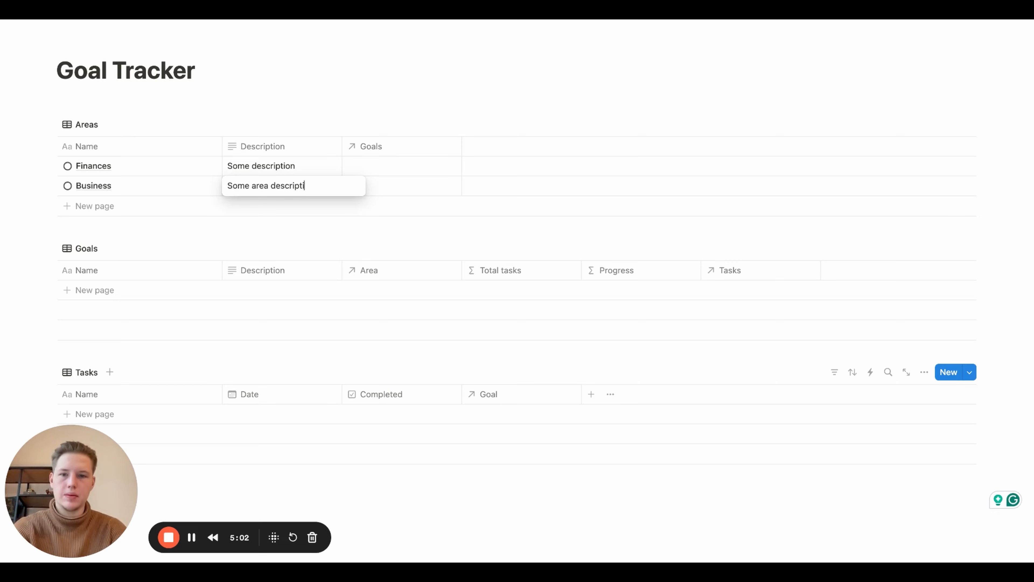
type("on")
key("Return")
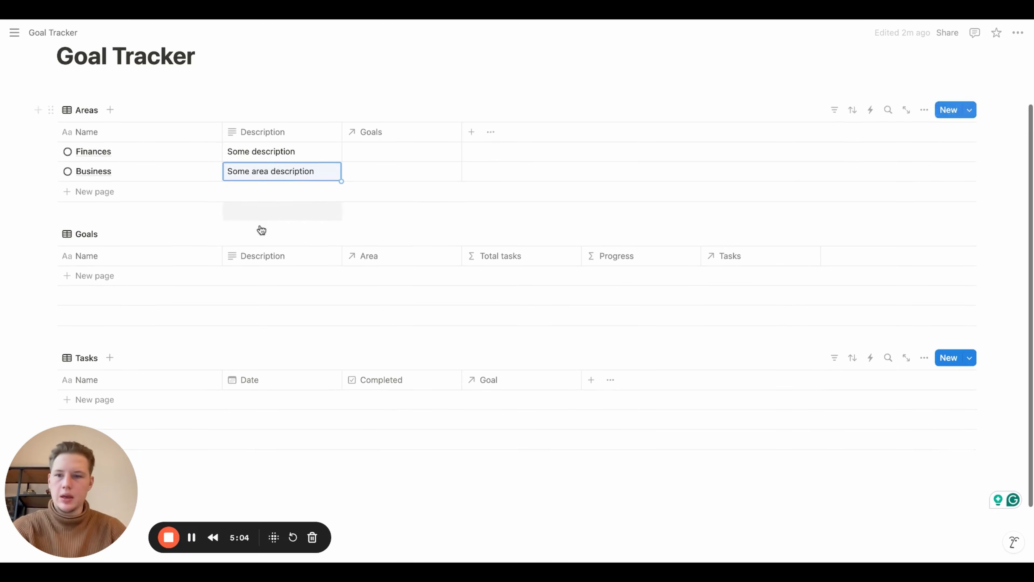
Create a new template in the Goals database and give it the target icon
scroll(261, 231, "down", 1)
scroll(130, 233, "down", 1)
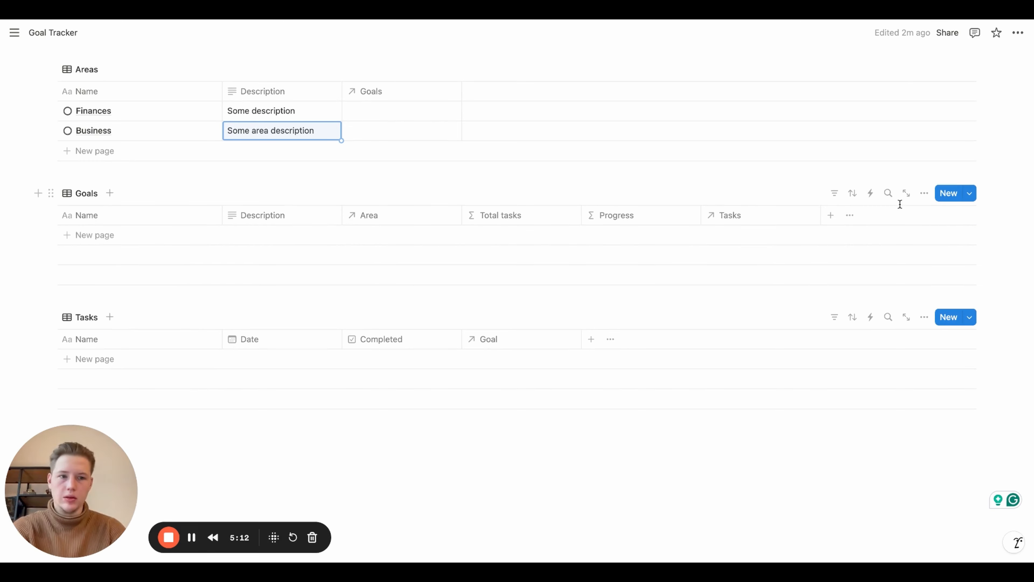
left_click(971, 195)
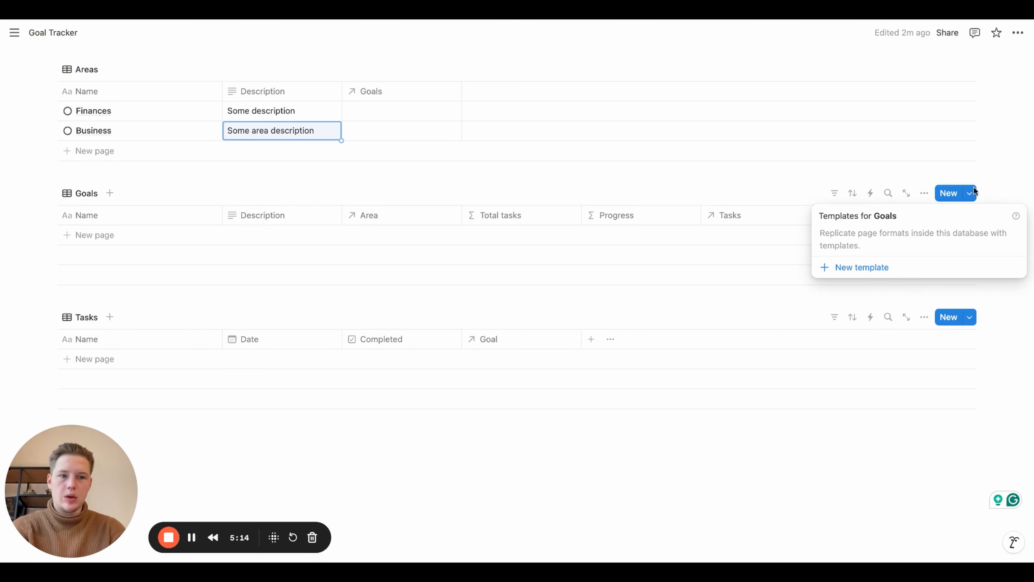
left_click(876, 268)
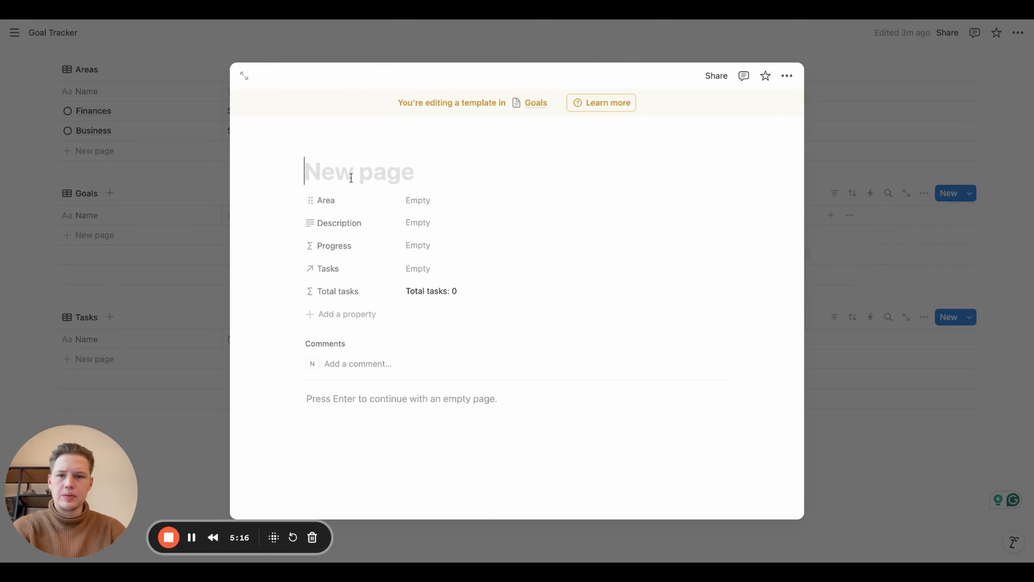
left_click(323, 146)
left_click(257, 230)
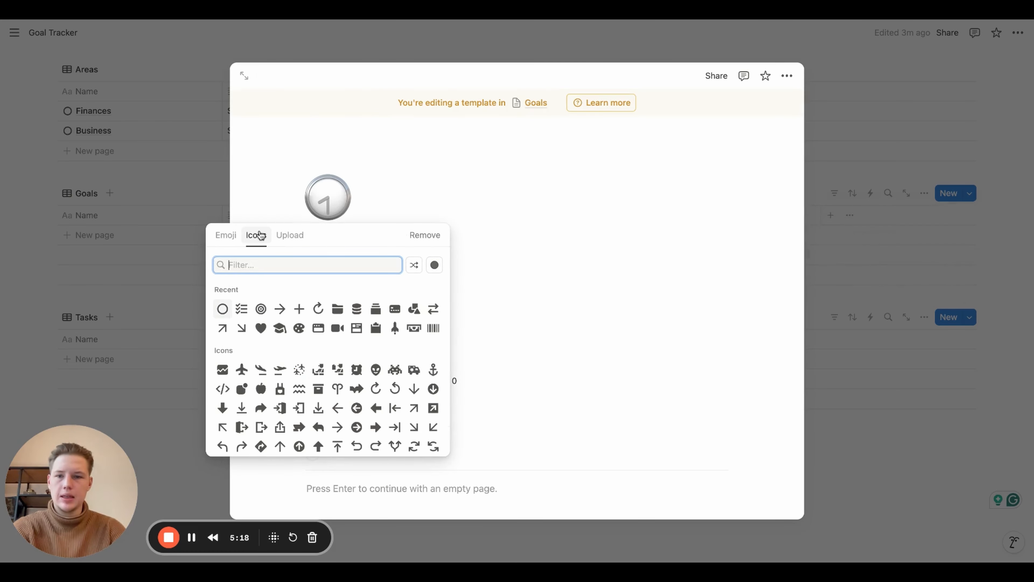
left_click(222, 308)
Move the Description property above Area in the Goals template and set the Tasks property to always hide
scroll(384, 252, "down", 2)
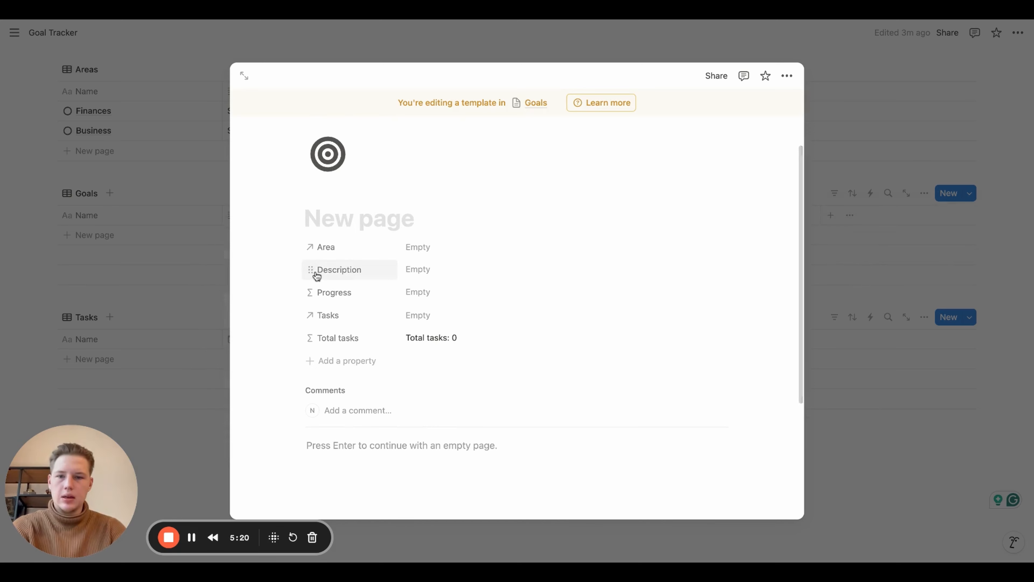
left_click_drag(312, 271, 312, 253)
scroll(310, 251, "down", 1)
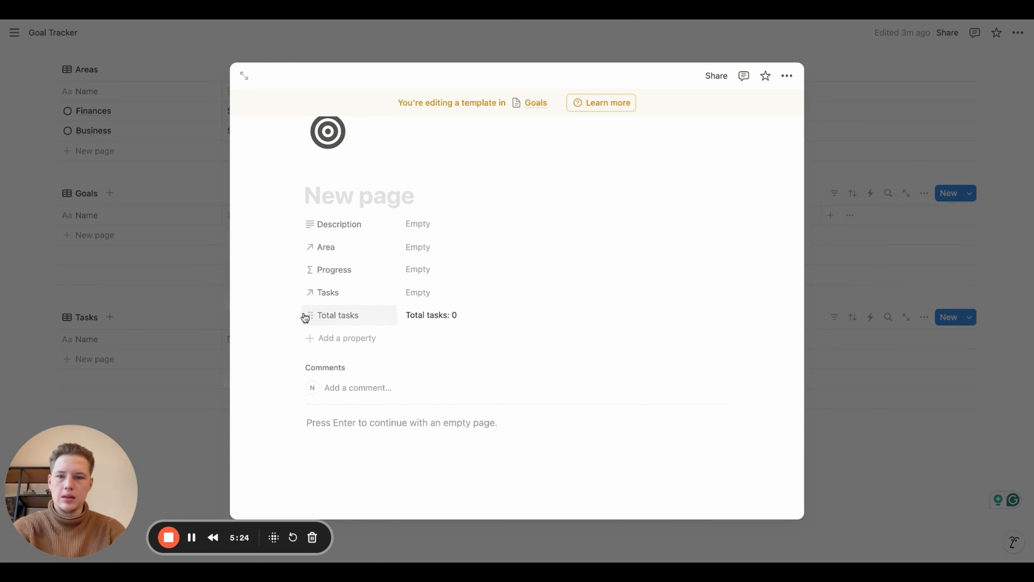
left_click(310, 293)
mouse_move(363, 354)
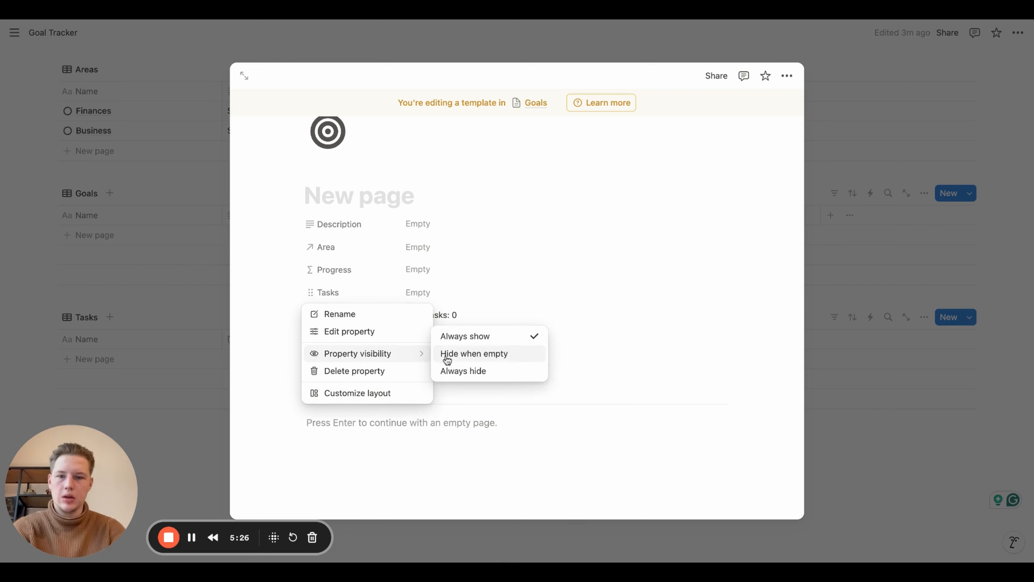
left_click(459, 371)
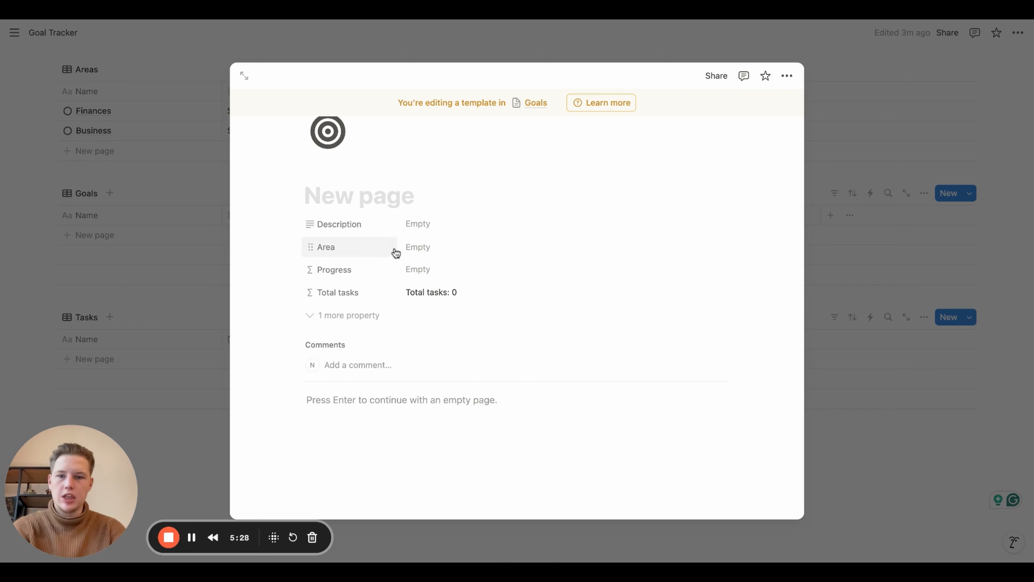
Add a Heading 3 reading "Tasks" to the body of the Goals template
scroll(404, 265, "down", 2)
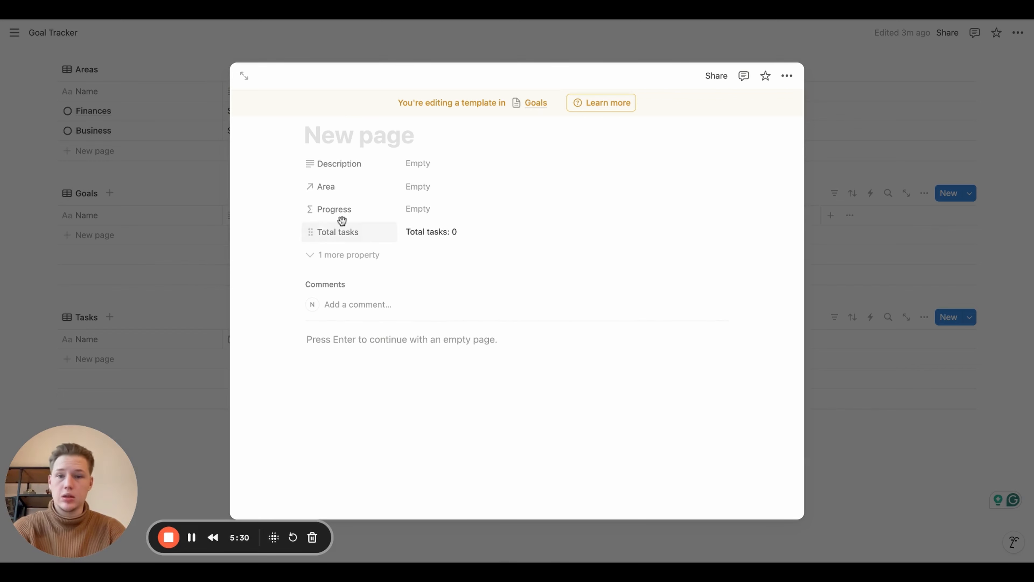
scroll(414, 305, "down", 2)
left_click(413, 304)
type("/hea")
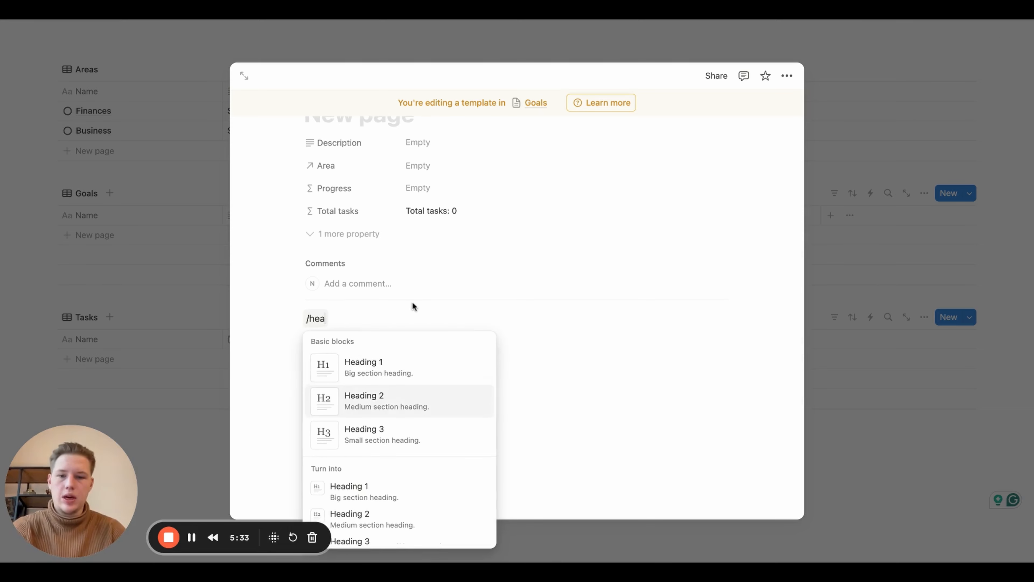
key("Down")
key("Return")
type("T")
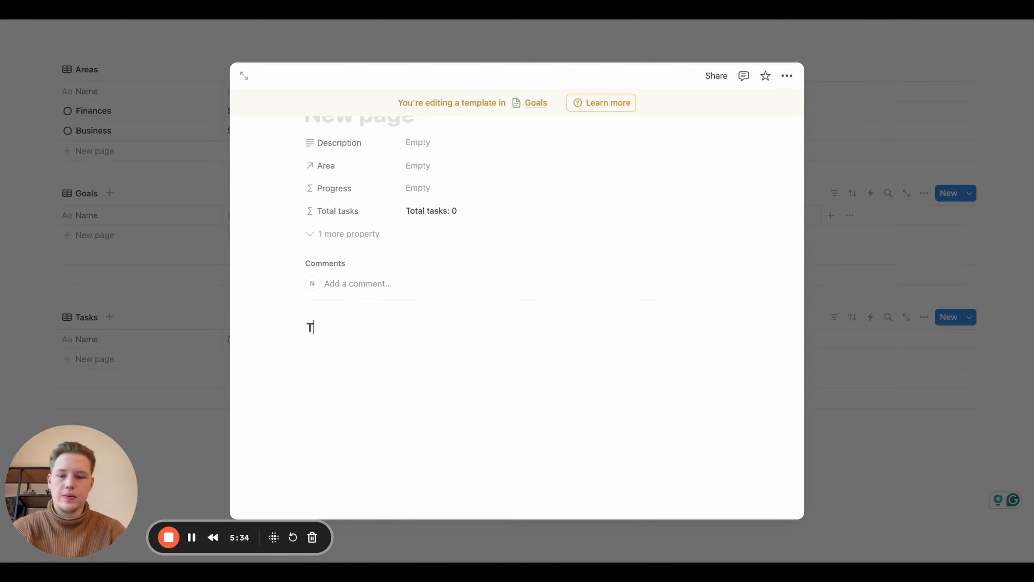
type("asks")
Insert a table view of the existing Tasks database below the Tasks heading
key("Return")
type("/")
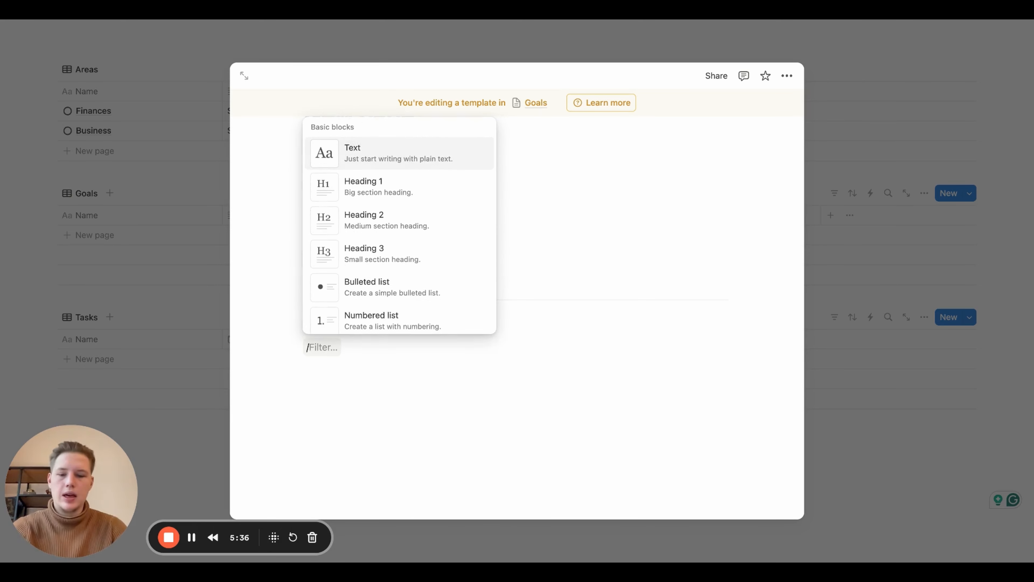
type("tab")
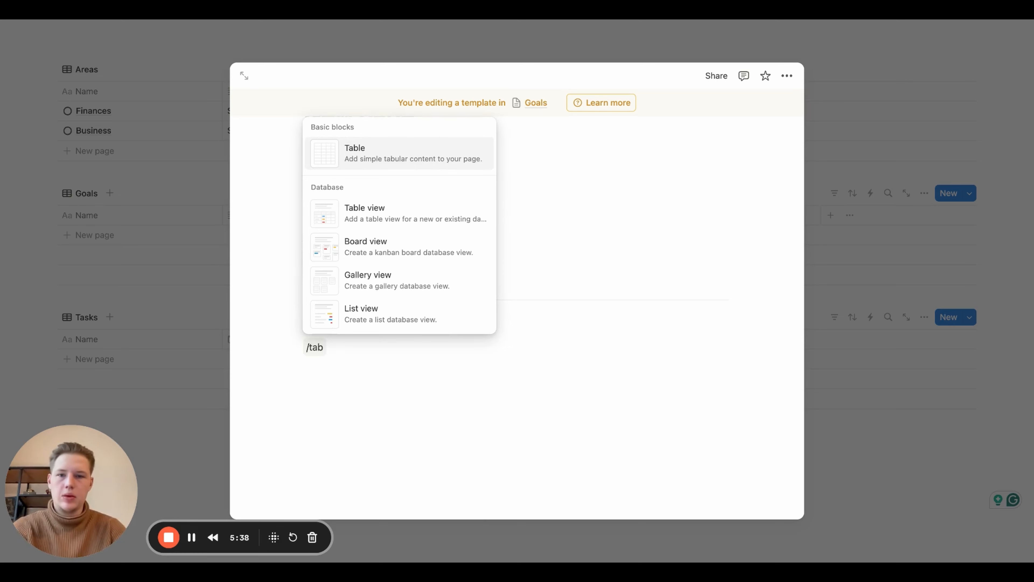
key("Down")
key("Return")
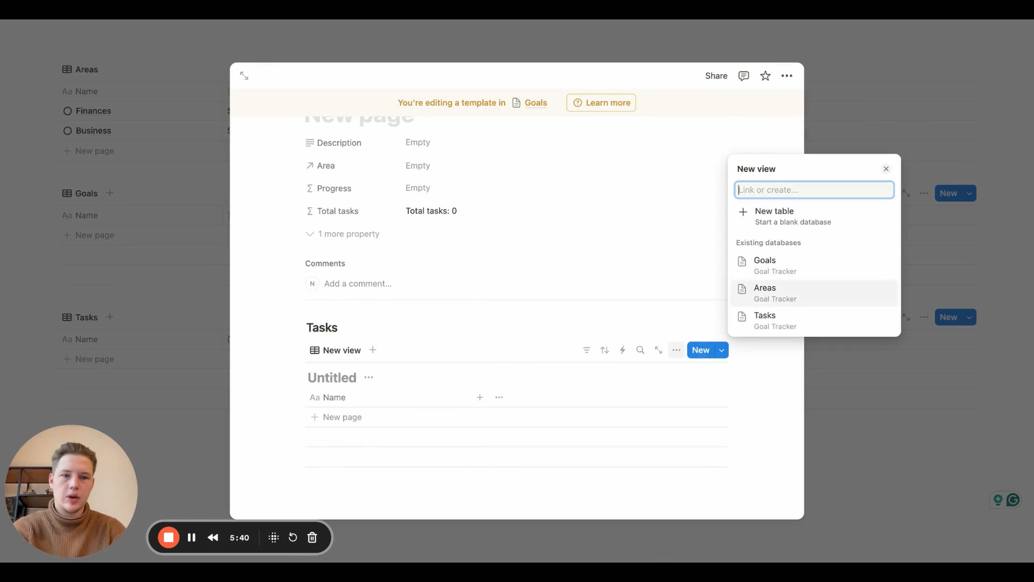
key("Down")
key("Return")
left_click(768, 292)
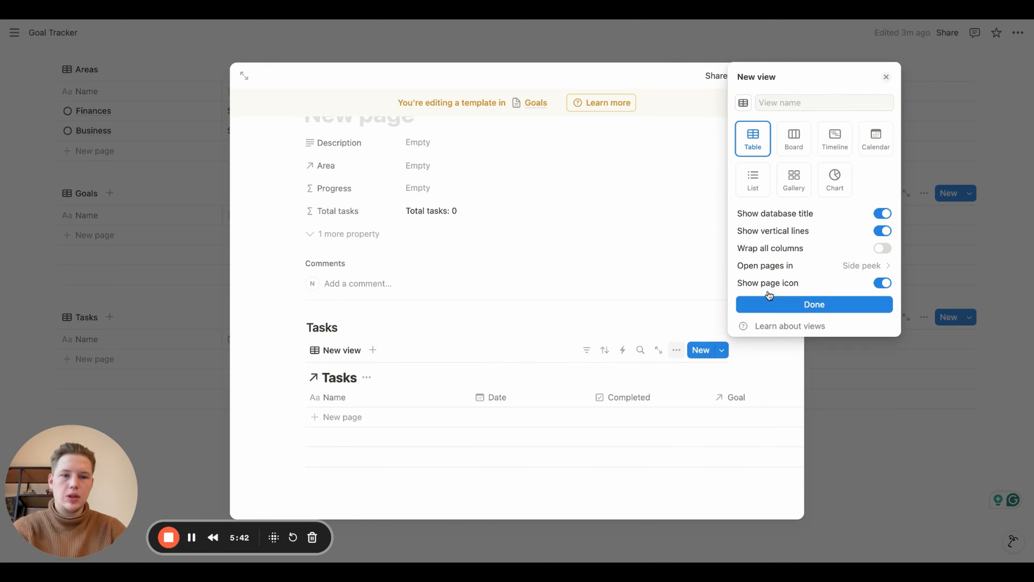
Hide the database title and the Goal property in the template's Tasks table view
left_click(883, 215)
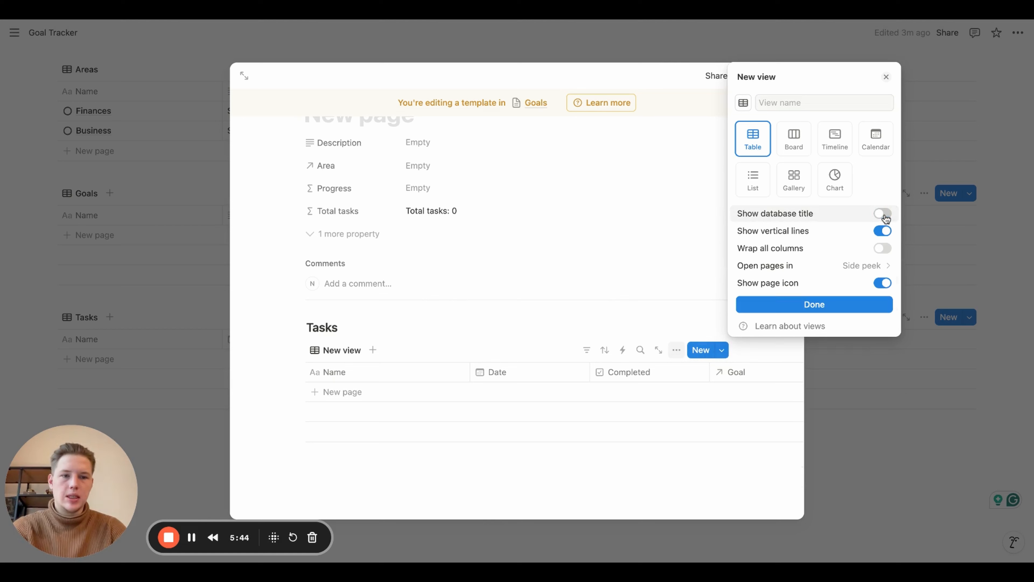
left_click(814, 304)
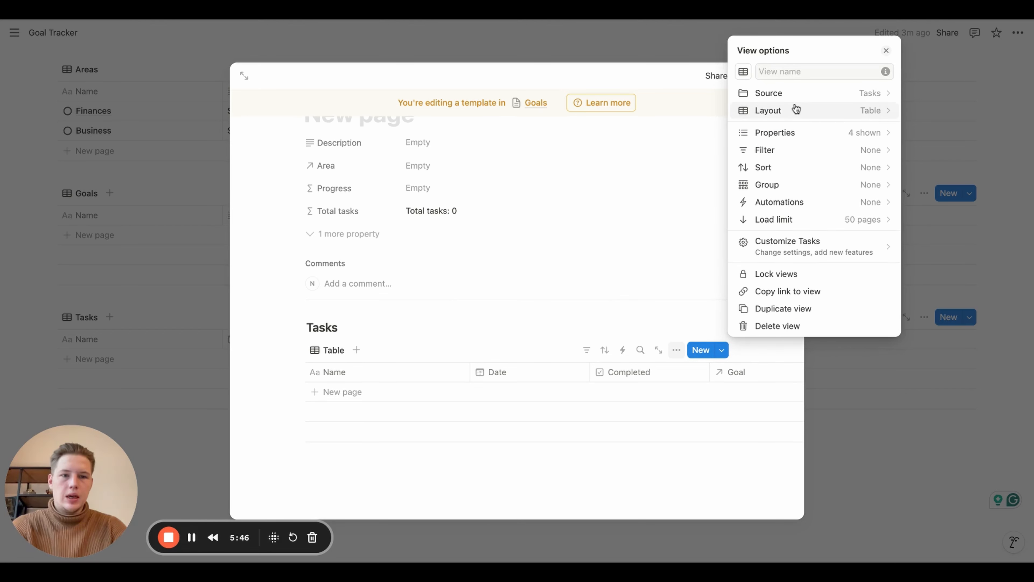
left_click(806, 131)
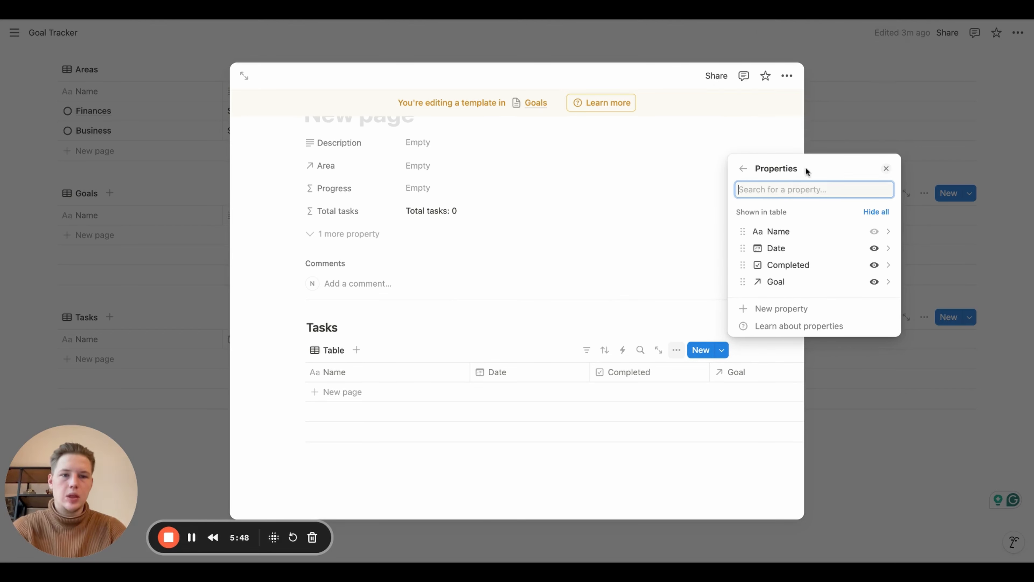
left_click(874, 282)
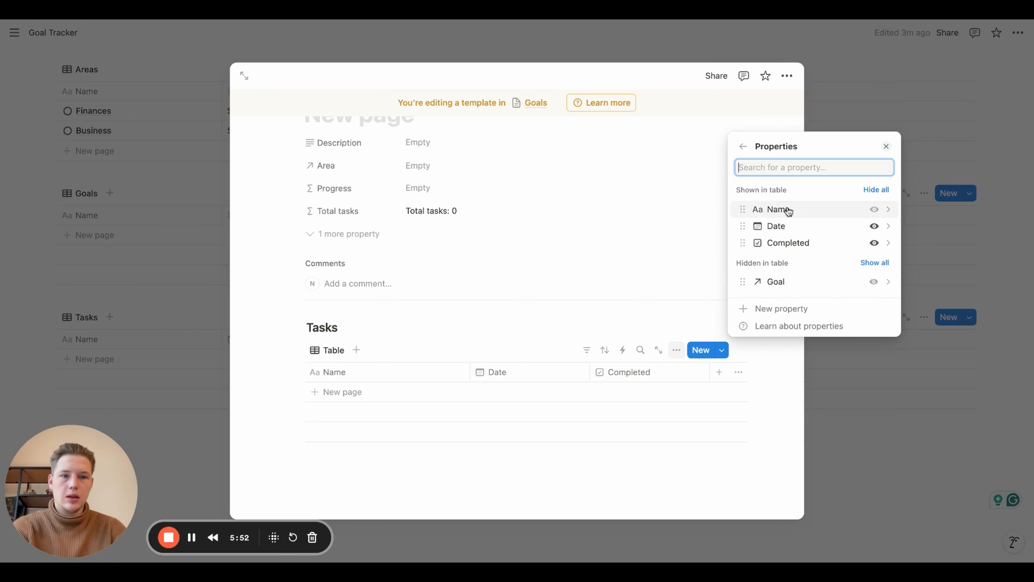
Filter the template's Tasks view so that Goal contains the "New page" template
left_click(742, 150)
left_click(811, 148)
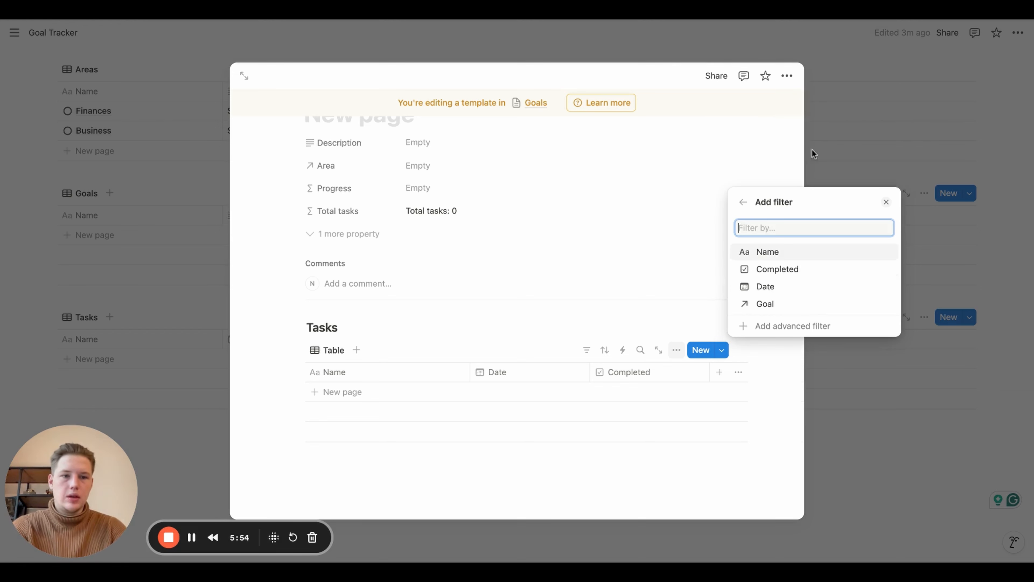
left_click(768, 303)
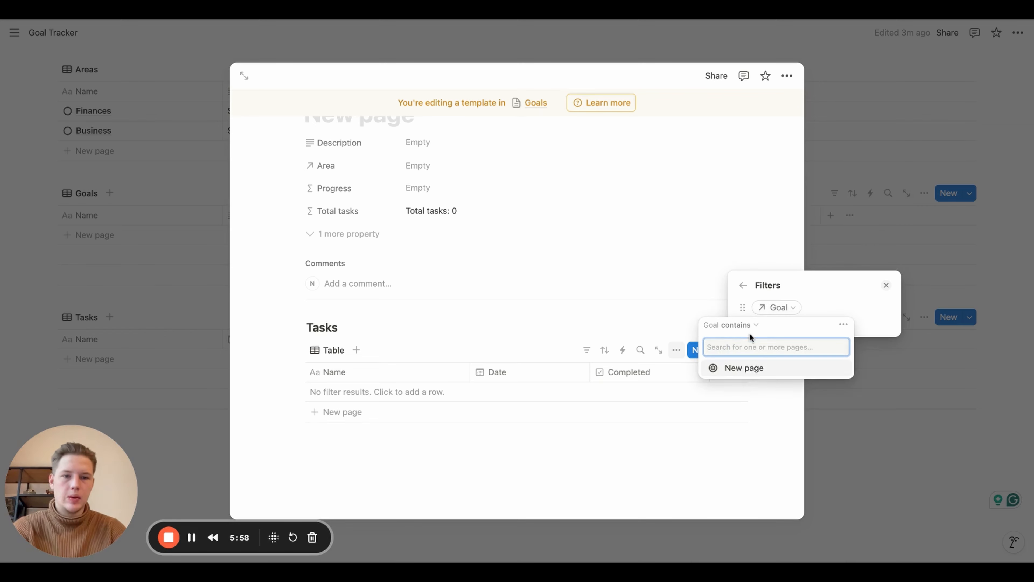
left_click(745, 368)
left_click(806, 285)
left_click(743, 287)
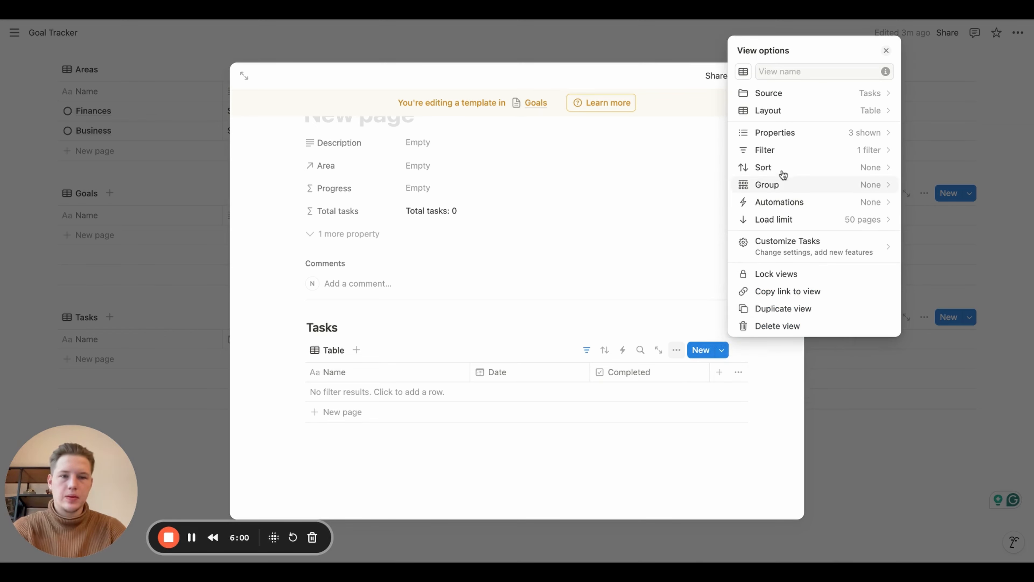
Name the Tasks table view in the Goals template "All"
left_click(801, 72)
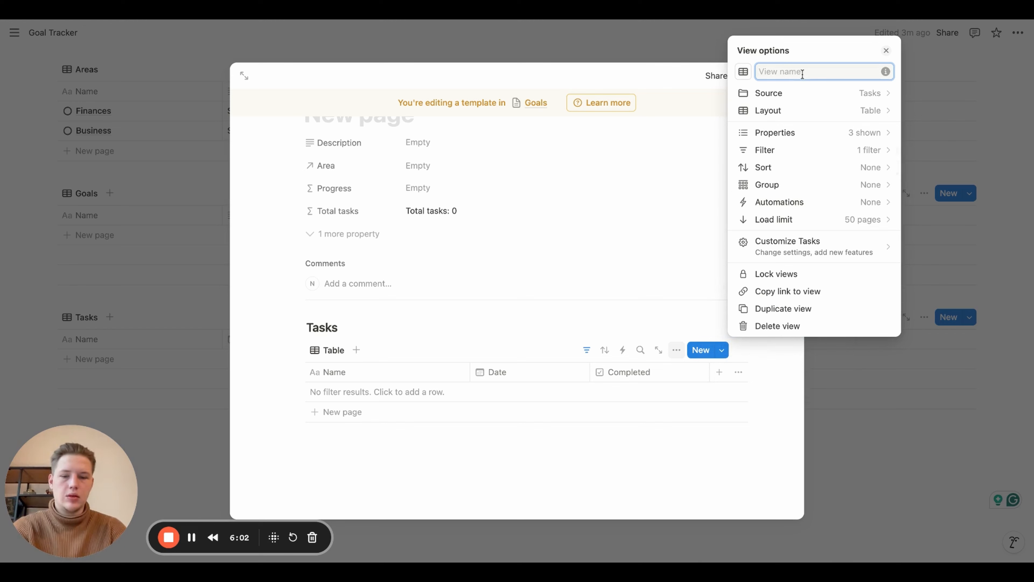
type("All")
left_click(450, 243)
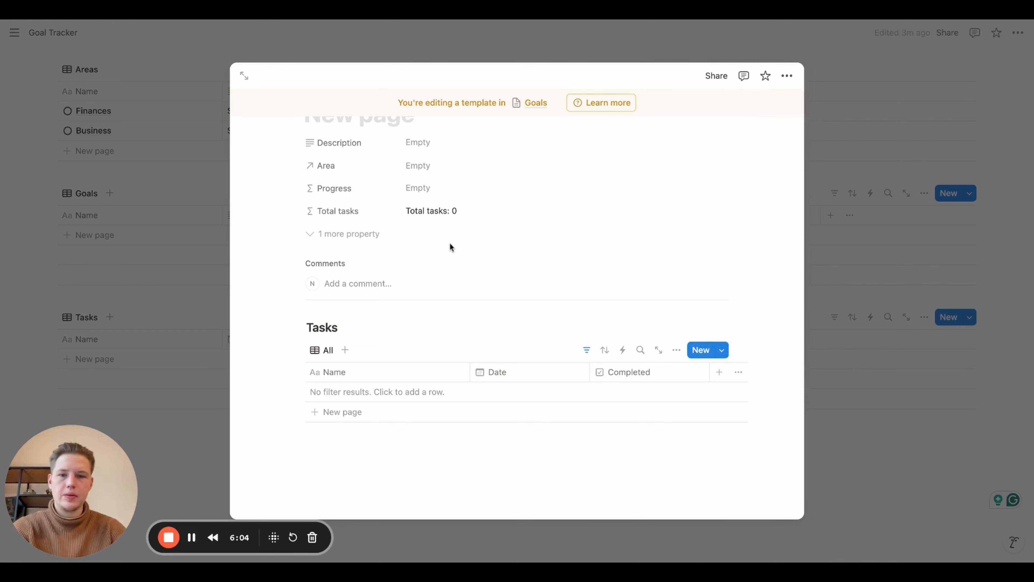
Duplicate the All view of the template's Tasks table and name the copy "Not completed"
left_click(328, 351)
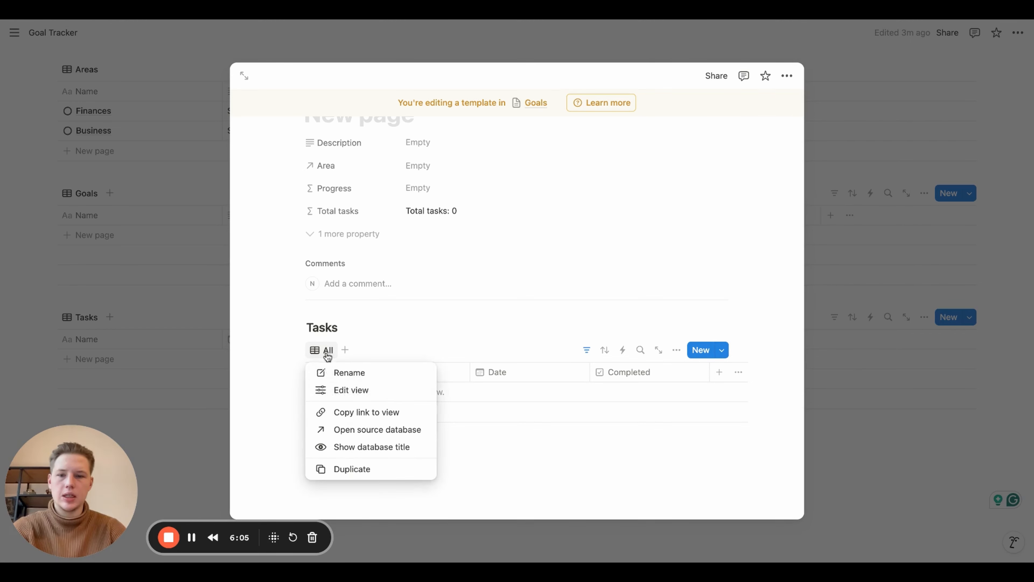
left_click(353, 470)
left_click(802, 271)
triple_click(802, 271)
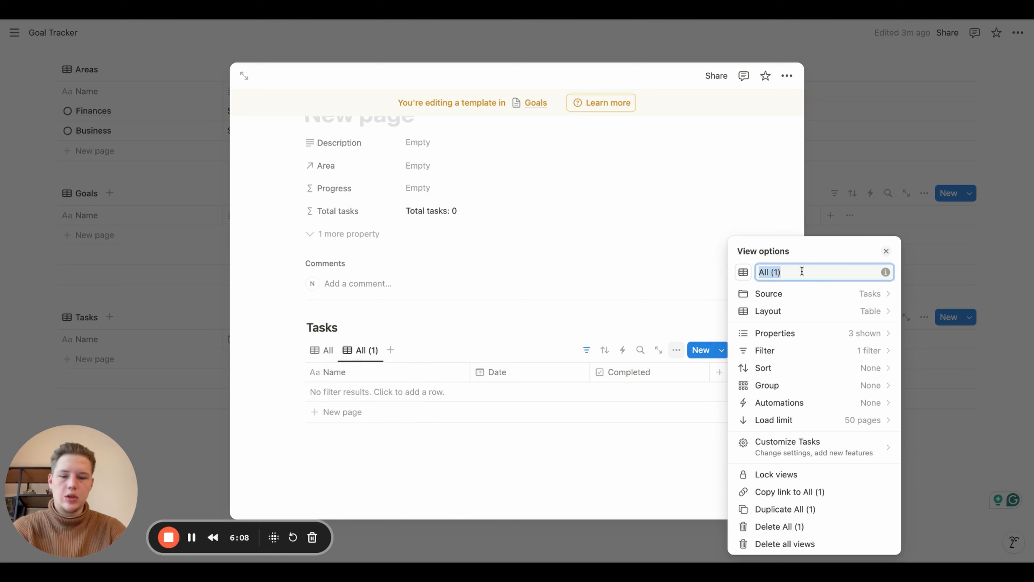
type("Not comple")
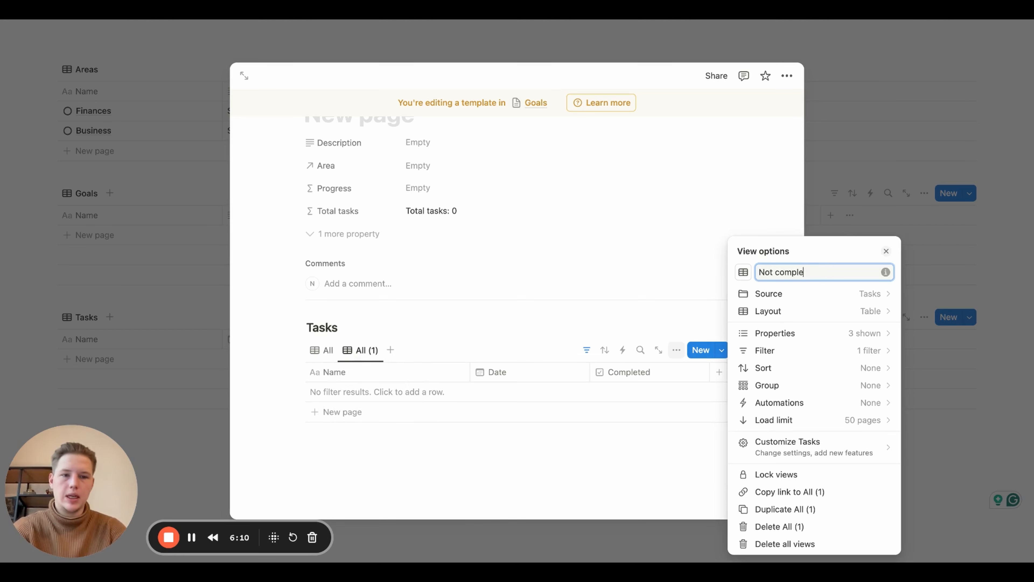
type("ted")
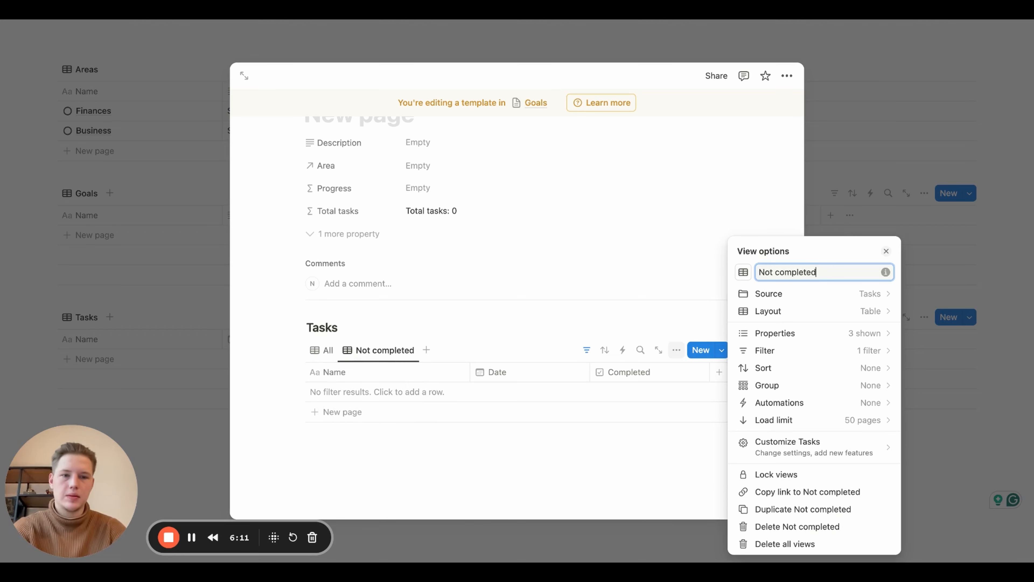
Add a filter to the Not completed view that shows only tasks with Completed unchecked
left_click(817, 350)
left_click(773, 416)
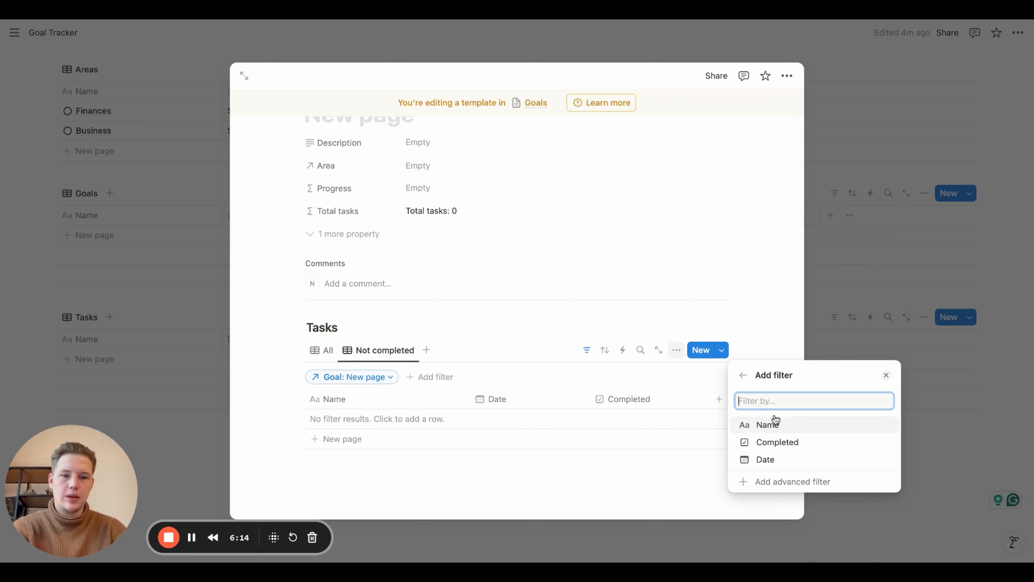
left_click(776, 447)
left_click(794, 416)
left_click(767, 450)
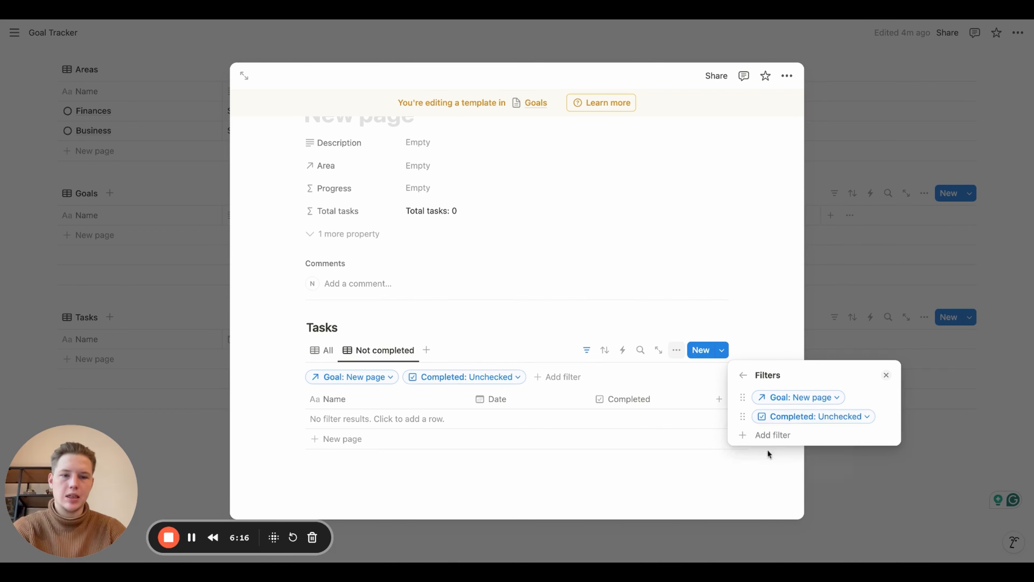
left_click(743, 375)
left_click(491, 352)
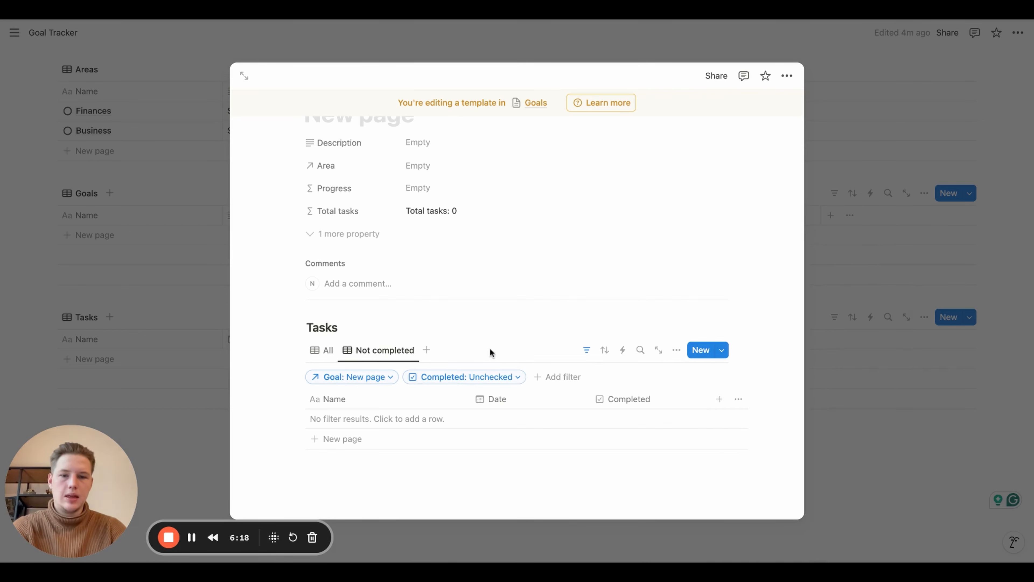
Duplicate the Not completed view and name the copy "Completed"
left_click(400, 352)
left_click(403, 467)
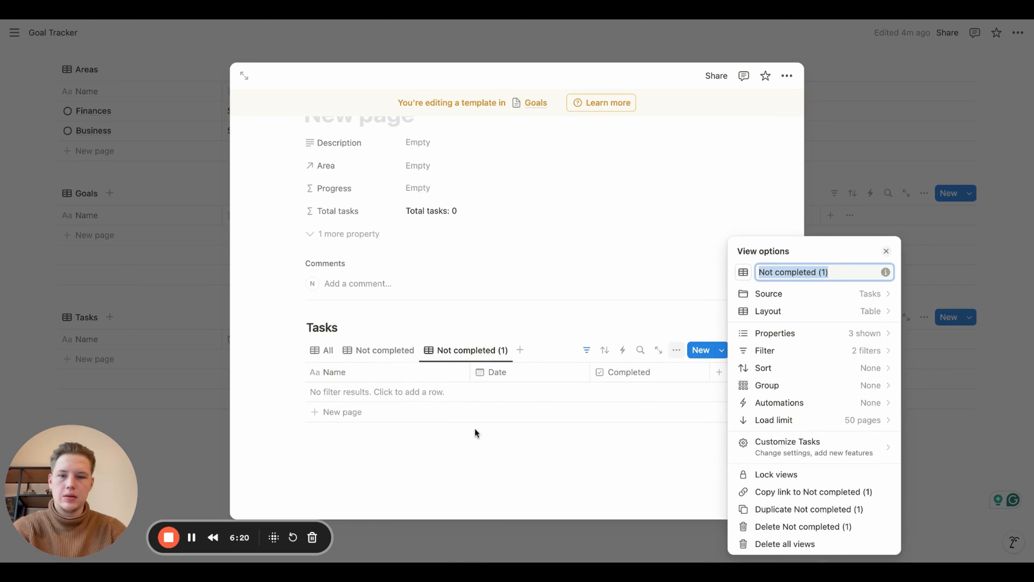
triple_click(814, 274)
type("Com")
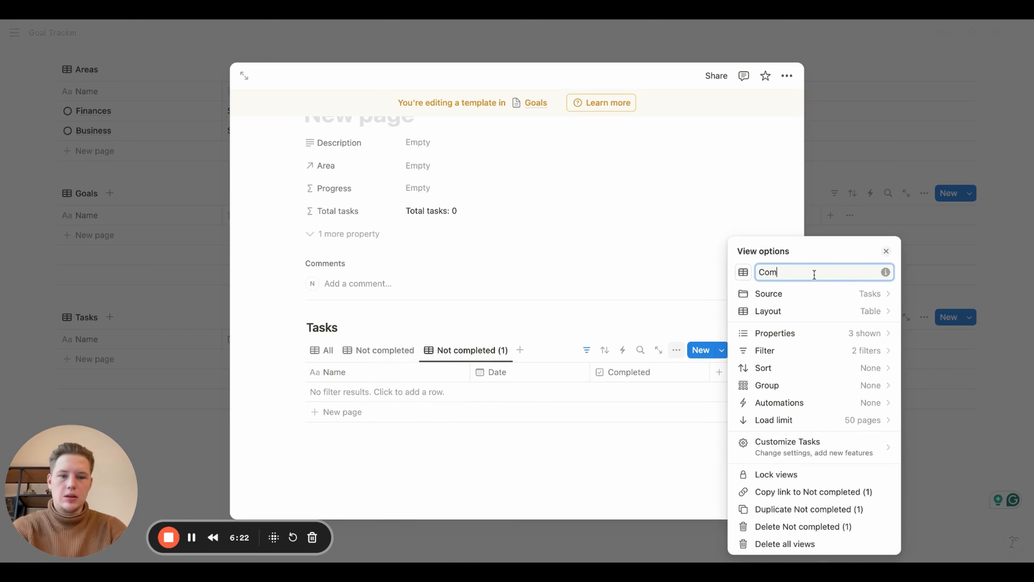
type("pleted")
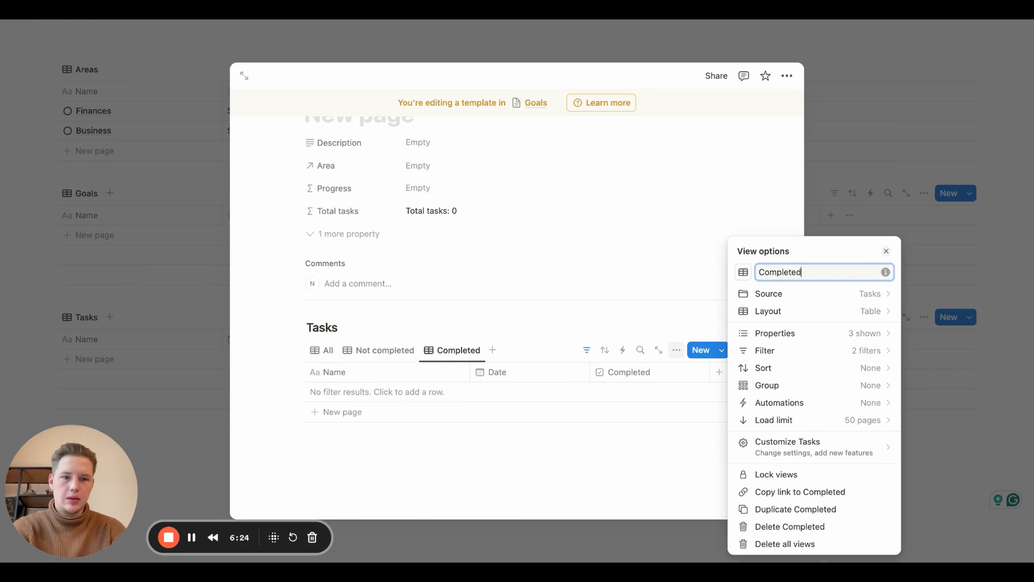
Set the Completed filter to Checked in the Completed view and close the Goals template
left_click(850, 350)
left_click(830, 417)
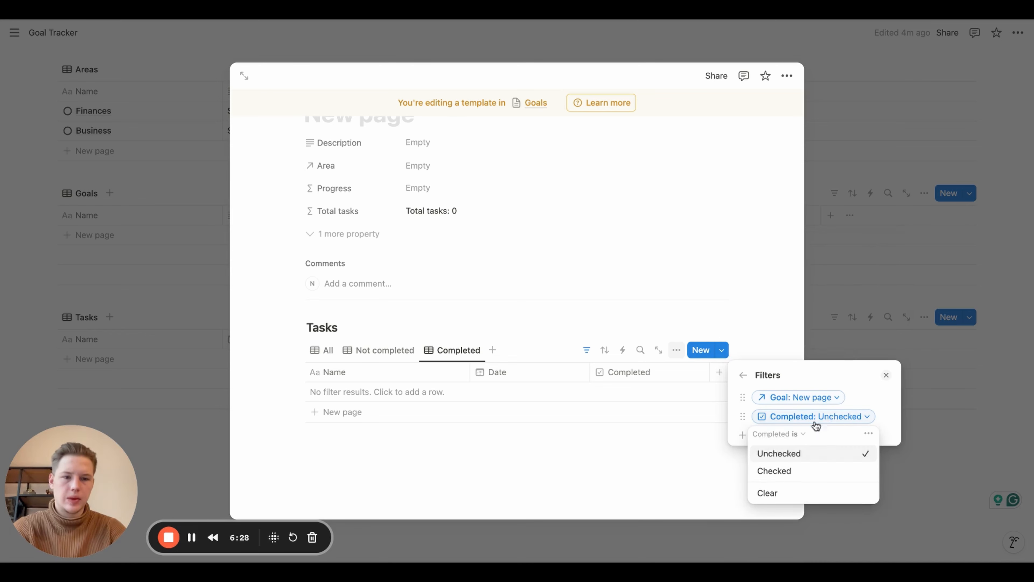
left_click(771, 471)
left_click(643, 456)
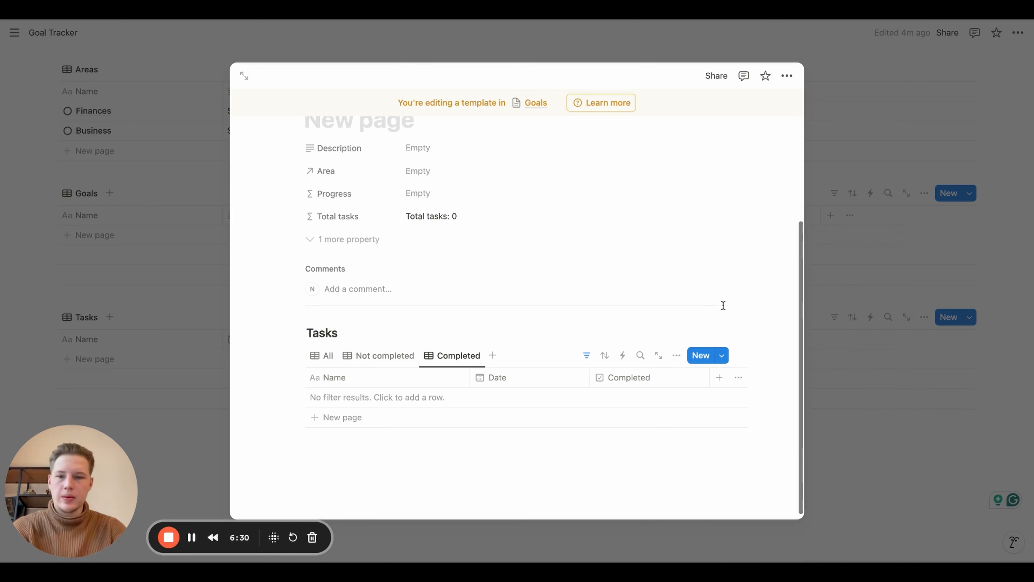
scroll(722, 303, "up", 1)
left_click(877, 292)
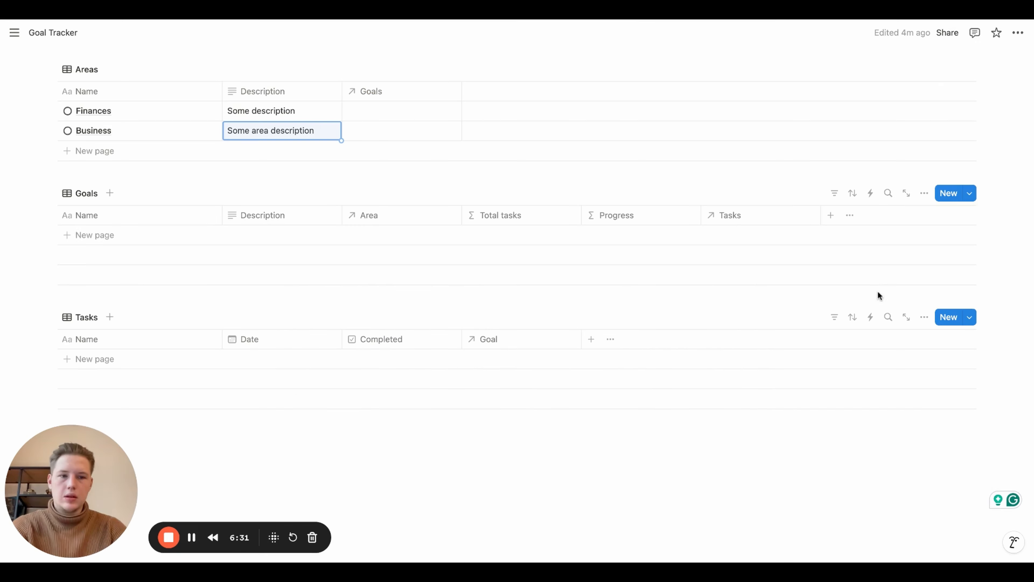
Set the template with the target icon as the default for the Goals database
left_click(975, 196)
left_click(1013, 235)
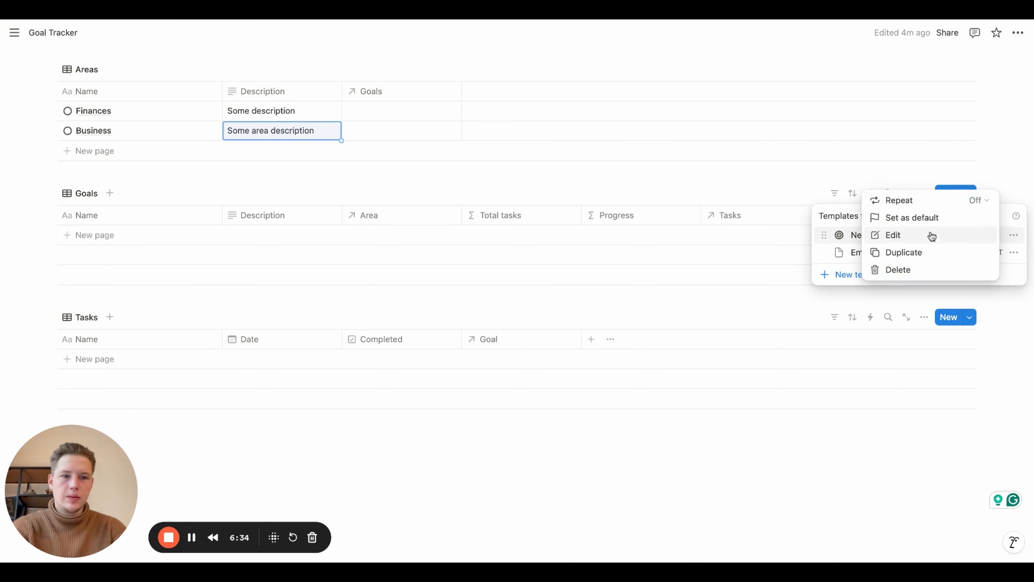
left_click(924, 218)
left_click(531, 291)
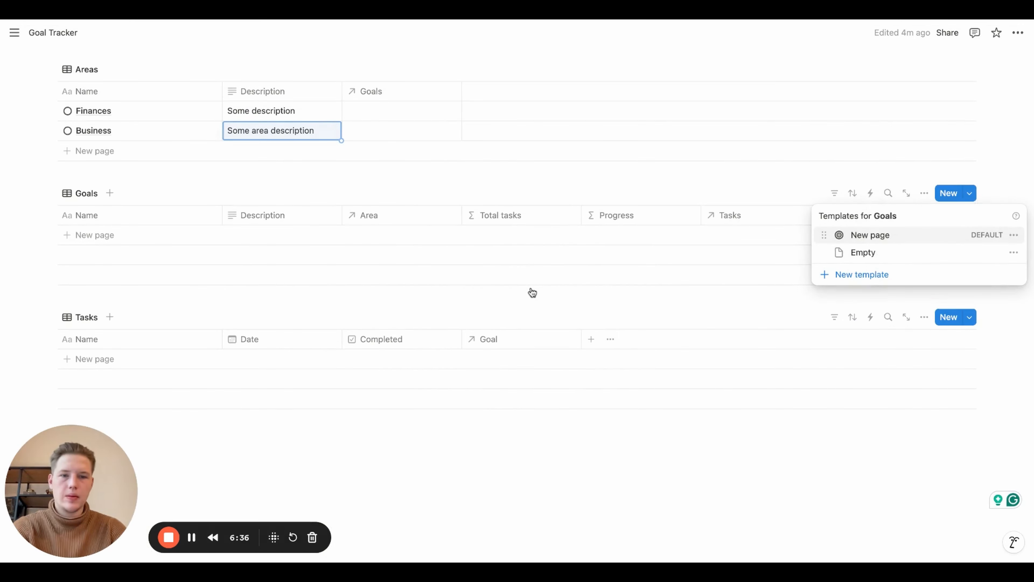
left_click(531, 292)
Create a new template in the Tasks database and give it the checklist icon
scroll(531, 292, "down", 1)
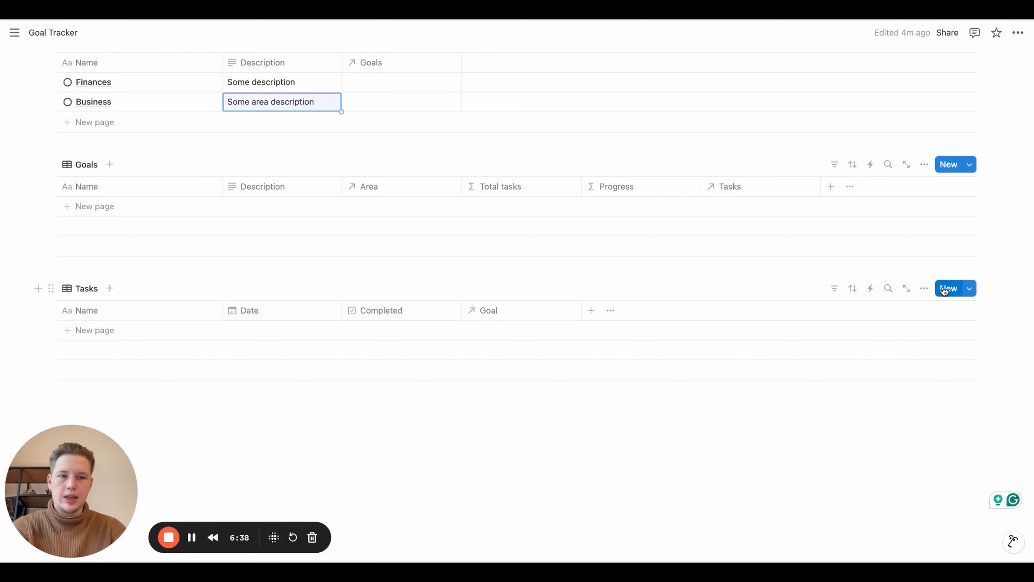
left_click(968, 289)
left_click(851, 362)
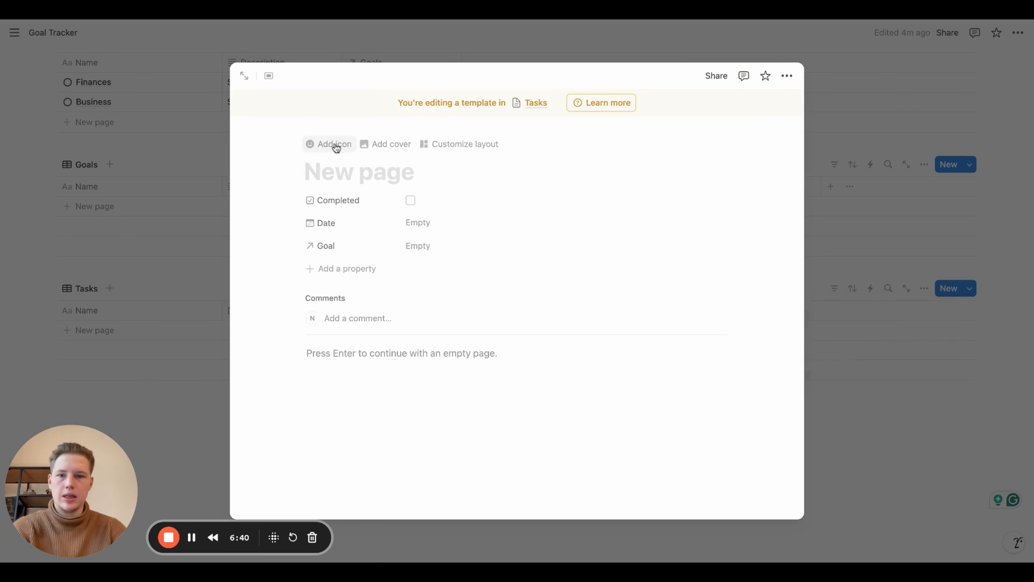
left_click(334, 147)
left_click(256, 235)
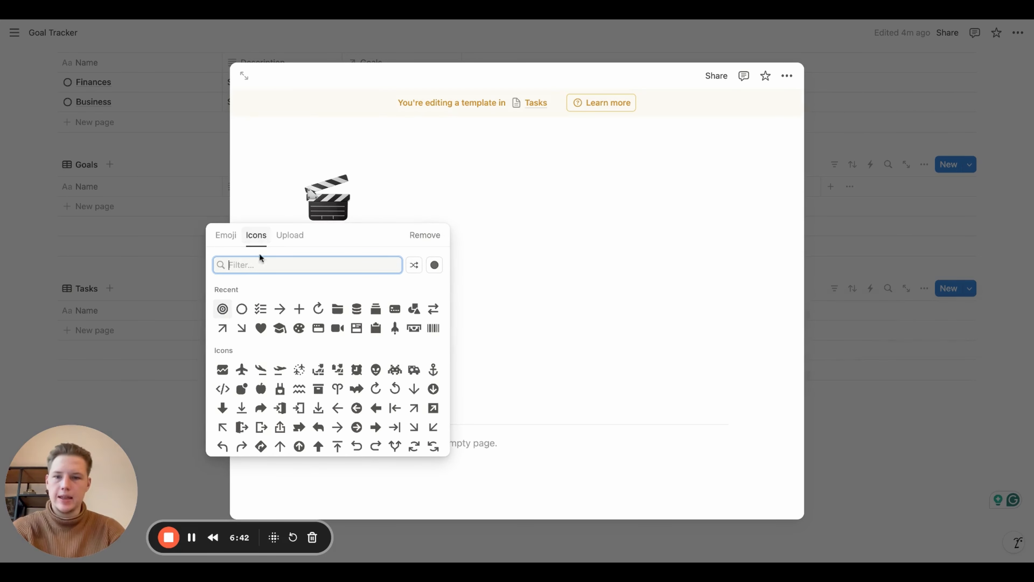
left_click(261, 306)
Arrange the Tasks template's properties in the order Date, Goal, Completed and close the template
scroll(365, 278, "down", 2)
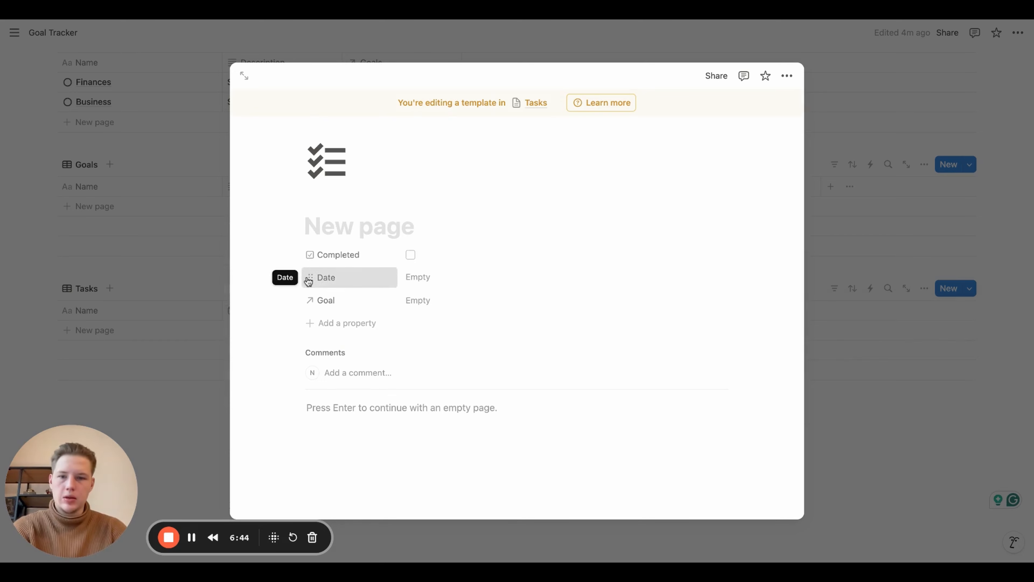
left_click_drag(310, 278, 308, 256)
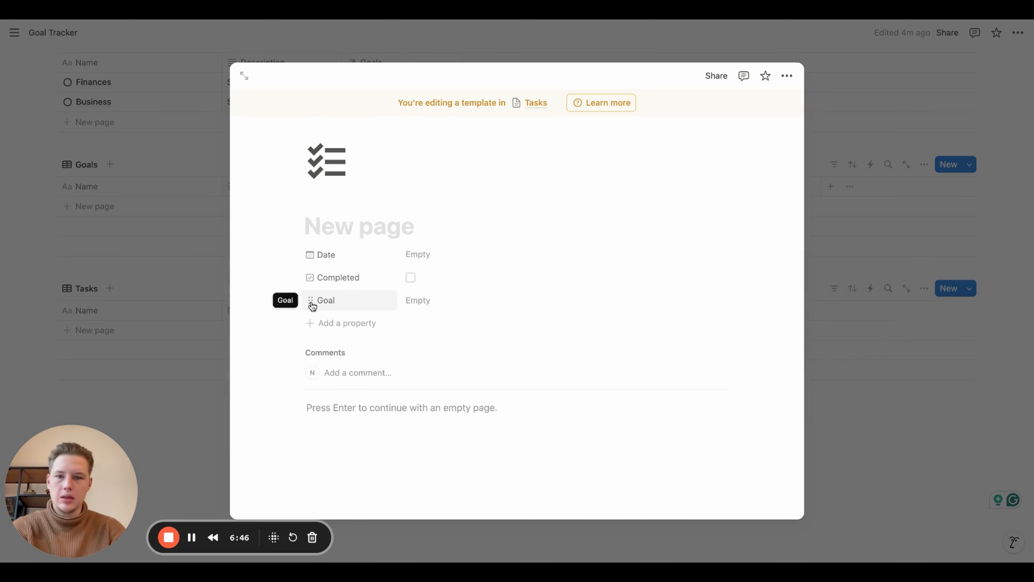
left_click_drag(310, 300, 311, 278)
scroll(311, 281, "down", 2)
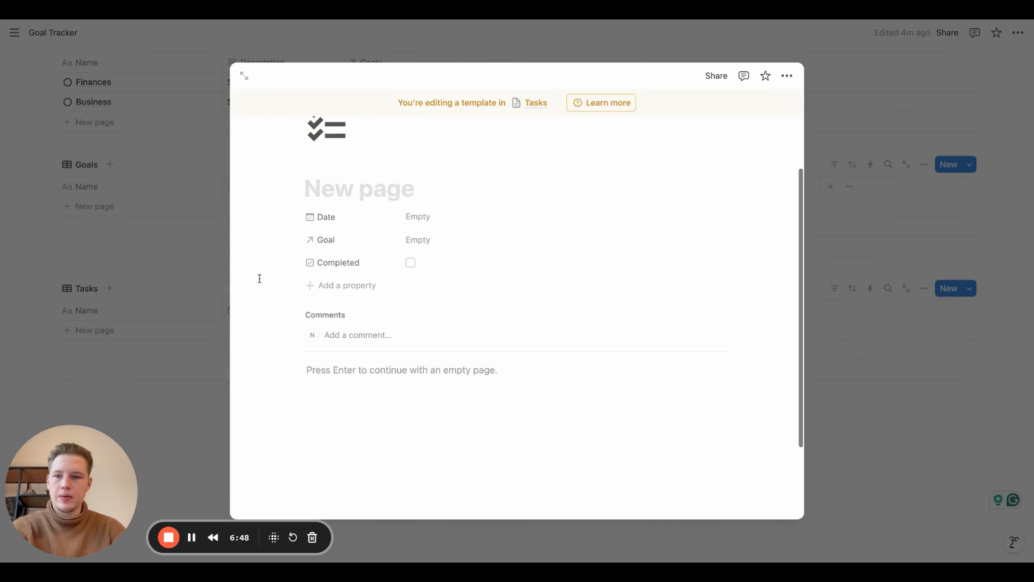
left_click(205, 282)
Add a goal named "Save $10.000" to the Goals database
scroll(202, 280, "up", 2)
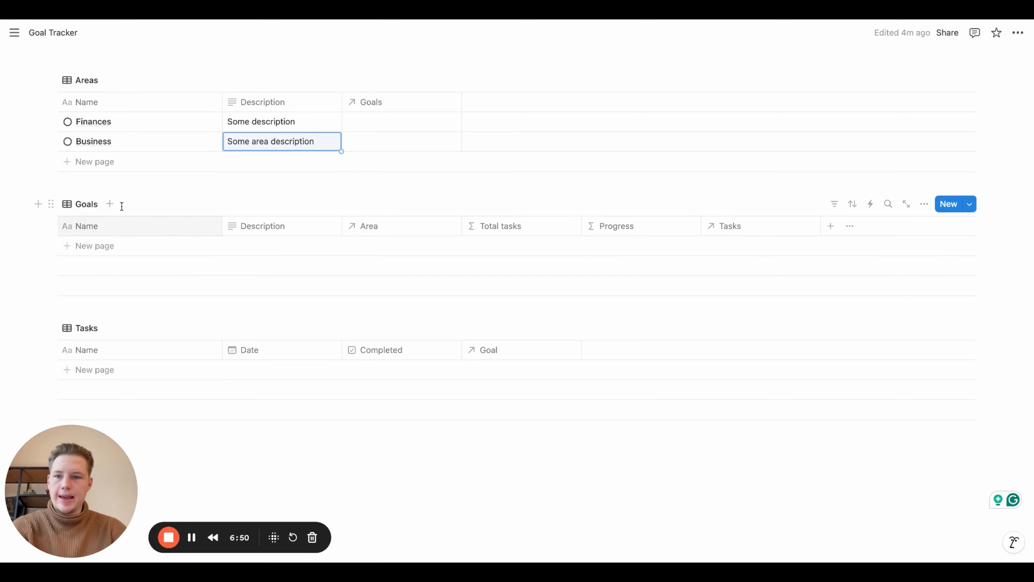
left_click(92, 253)
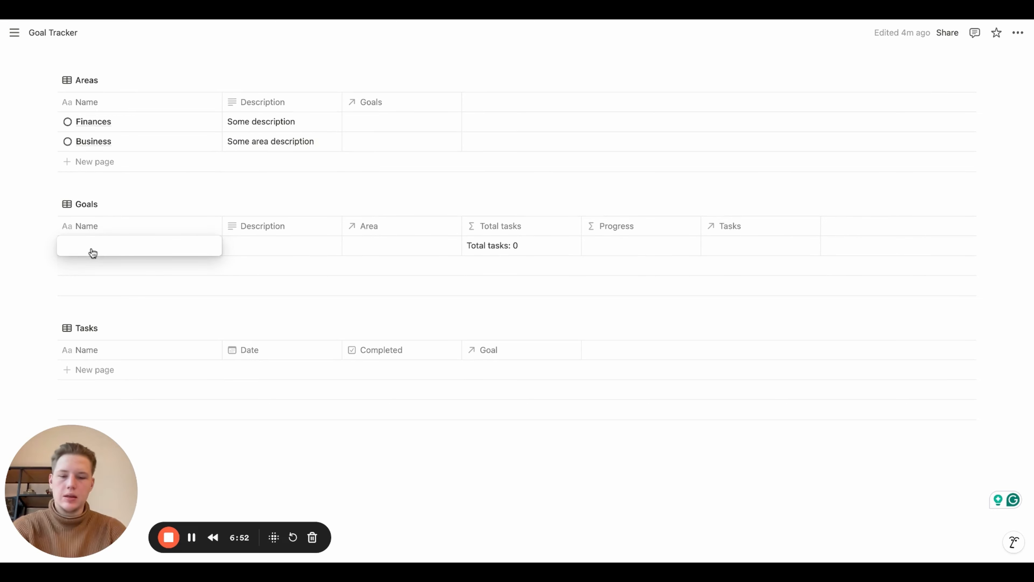
type("Save $10.000")
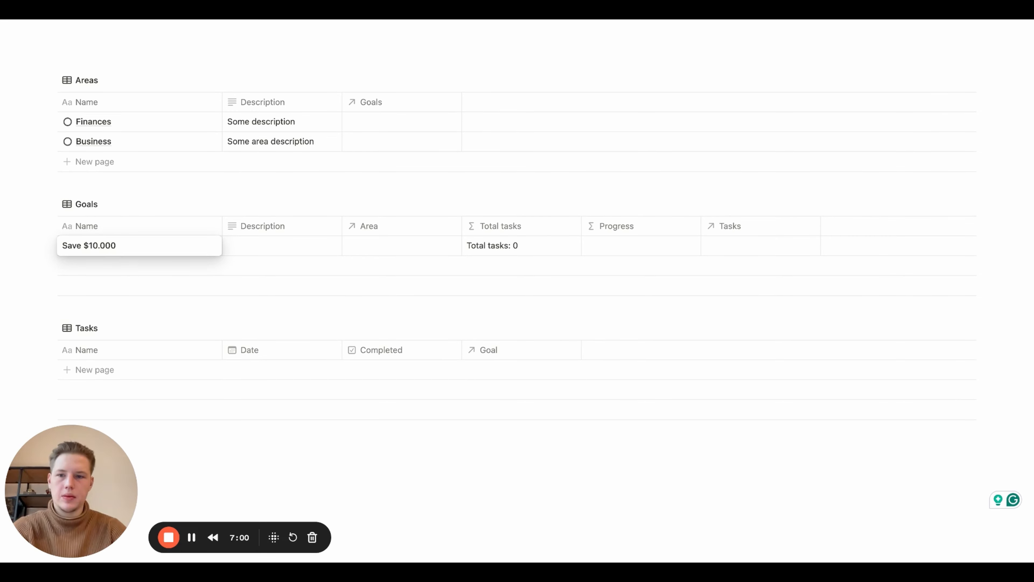
key("Return")
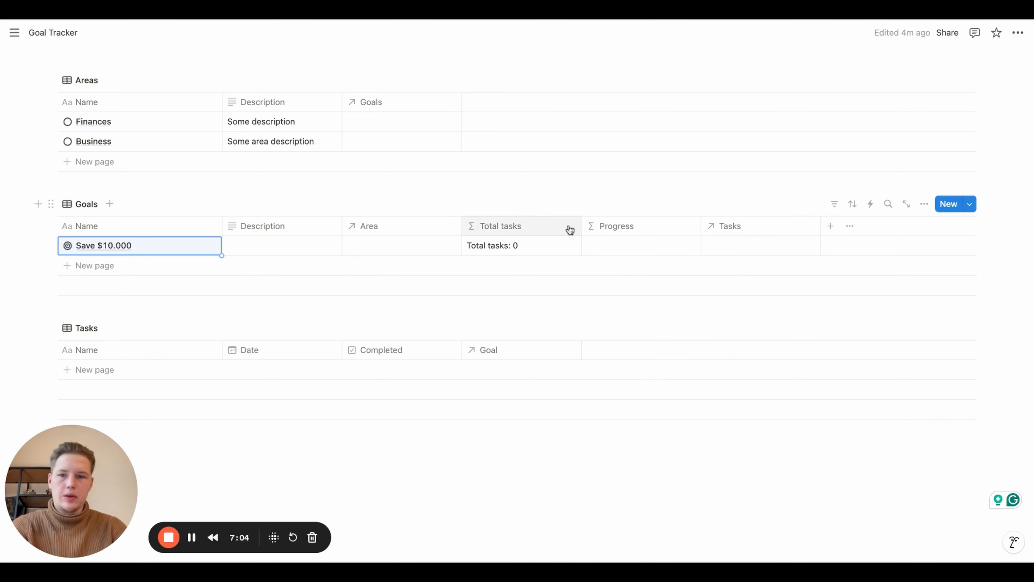
Add a Date property named "Deadline" to the Goals database and place it directly after Description
type("Deadline")
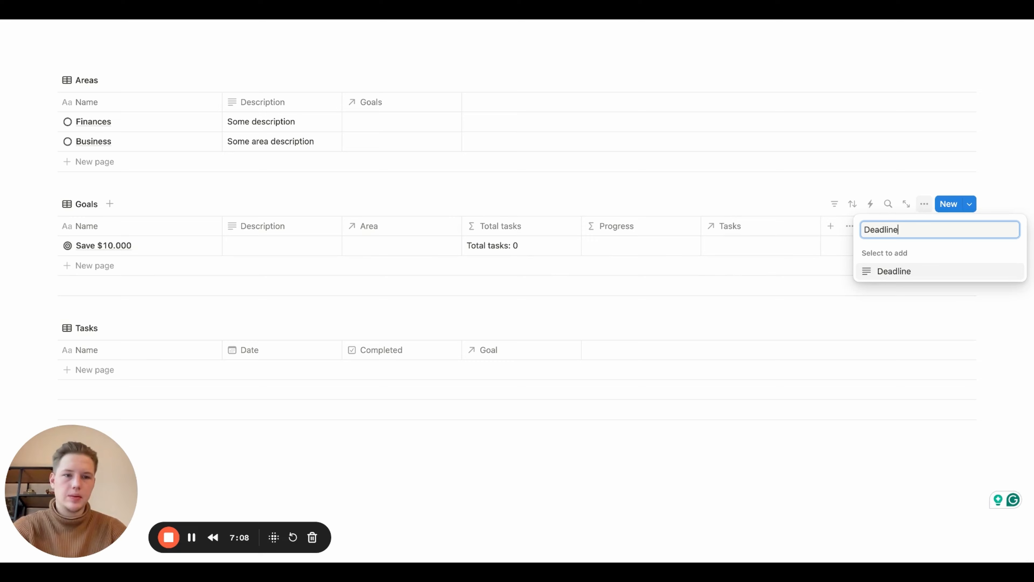
key("Return")
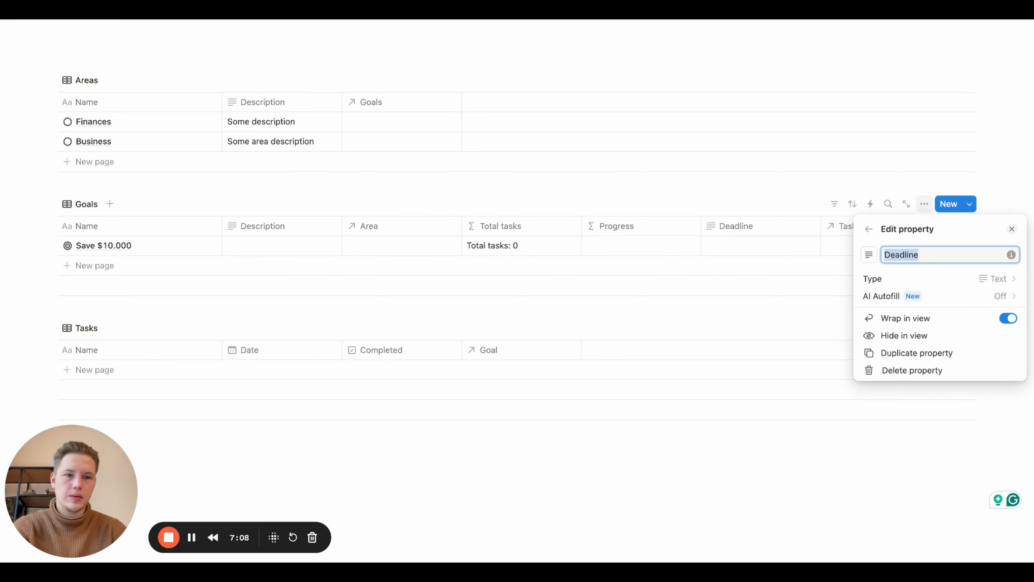
left_click(943, 281)
type("date")
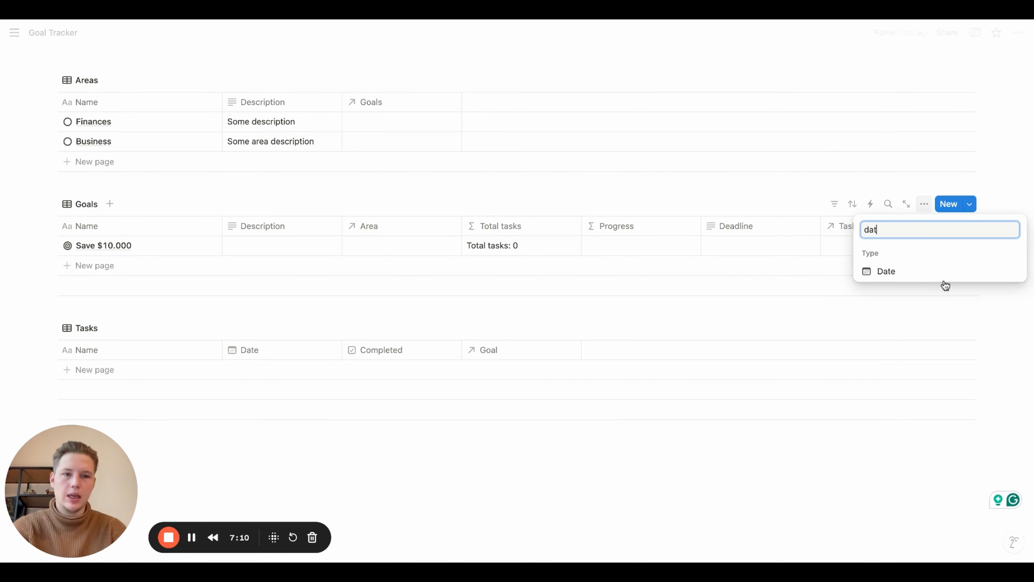
left_click(921, 272)
key("Escape")
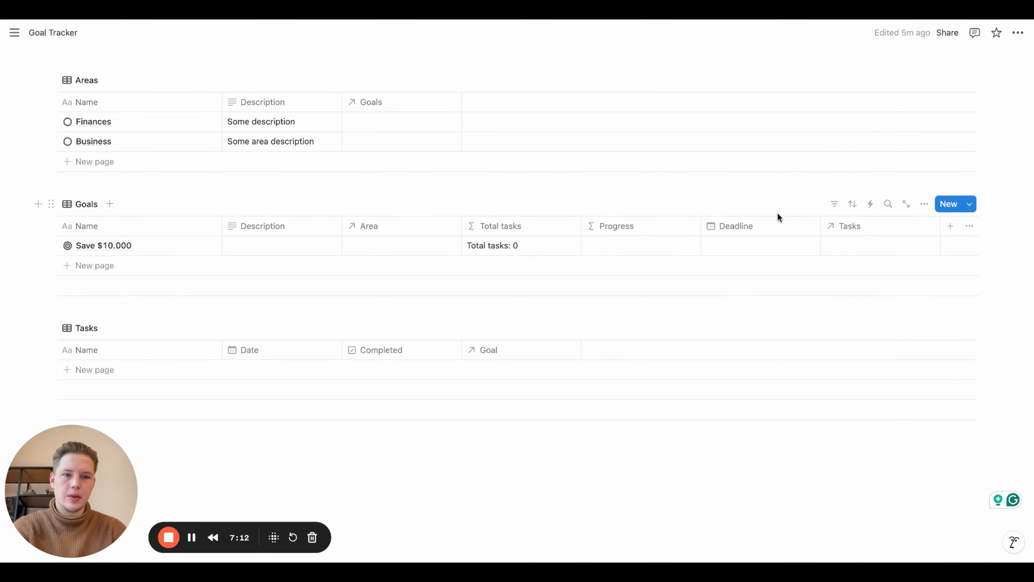
left_click_drag(808, 225, 402, 231)
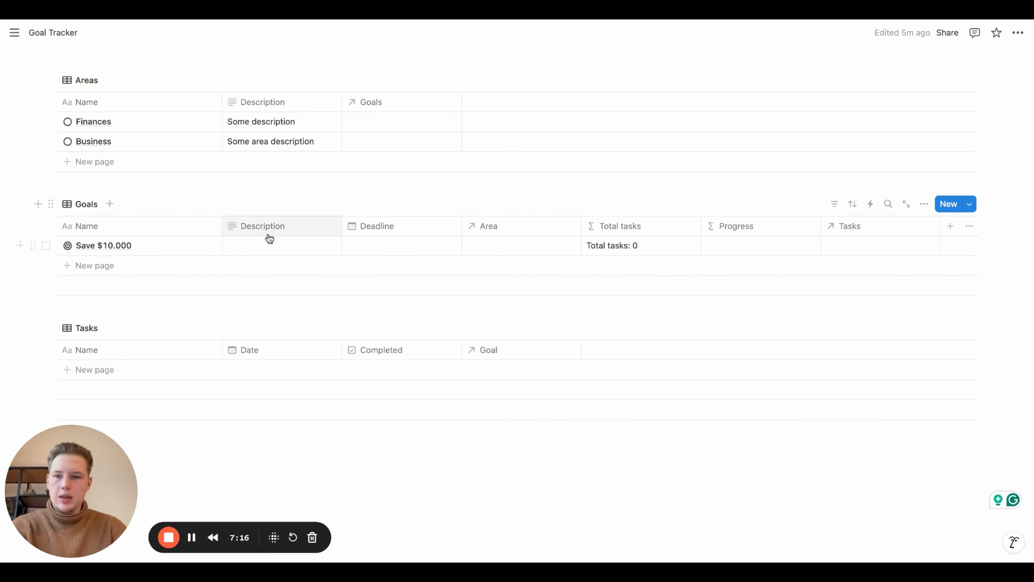
Enter "Some description / why" as the description of the "Save $10.000" goal
left_click(264, 226)
key("Escape")
left_click(261, 246)
type("S")
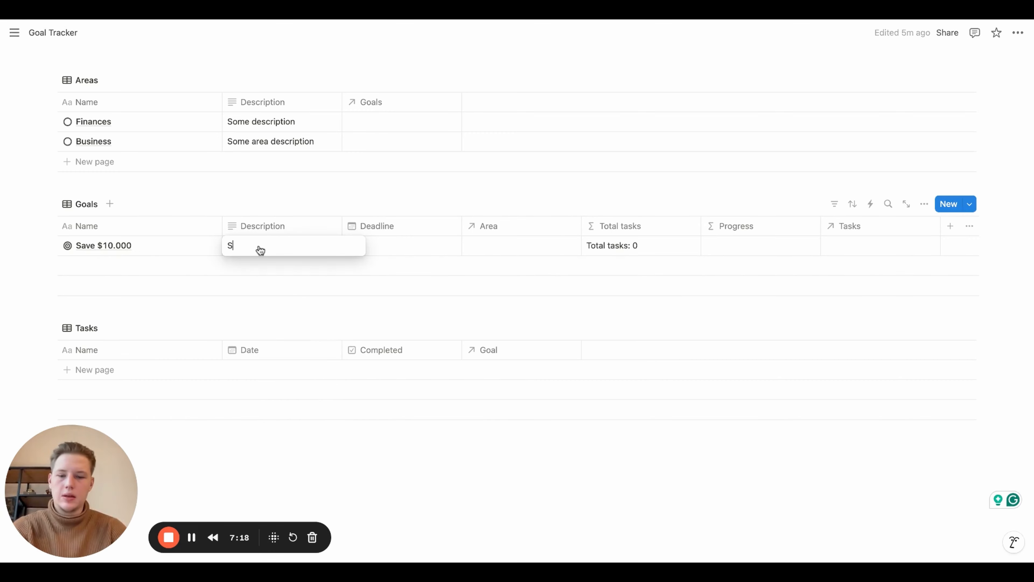
type("ome descri")
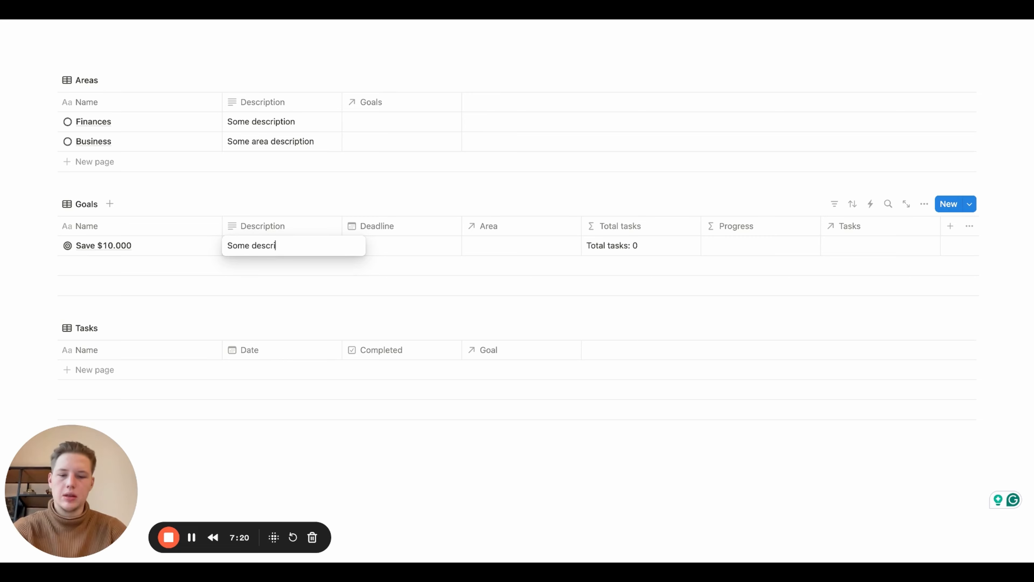
type("ption / w")
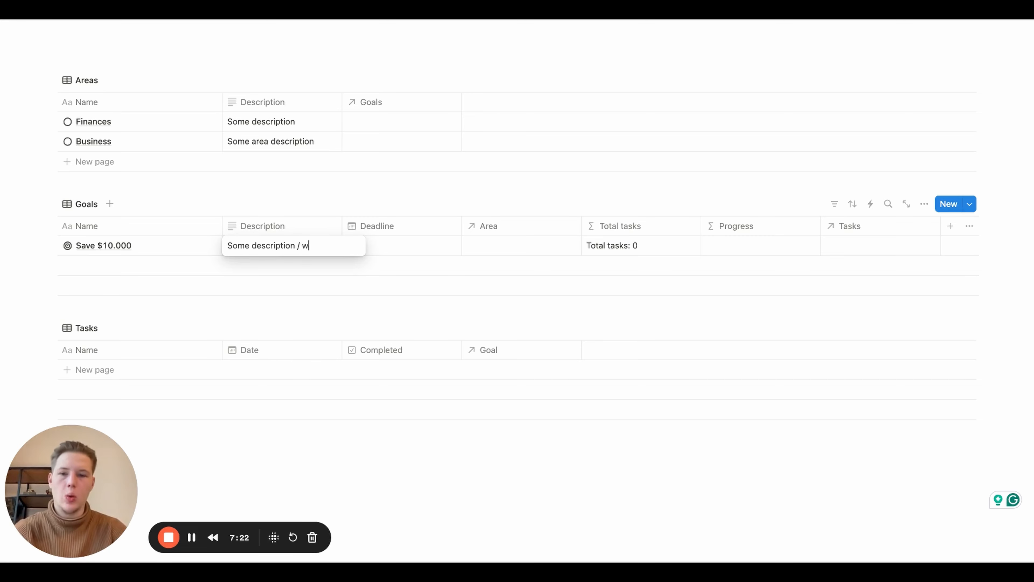
type("hy")
Set the deadline of the "Save $10.000" goal to December 31, 2025
left_click(374, 246)
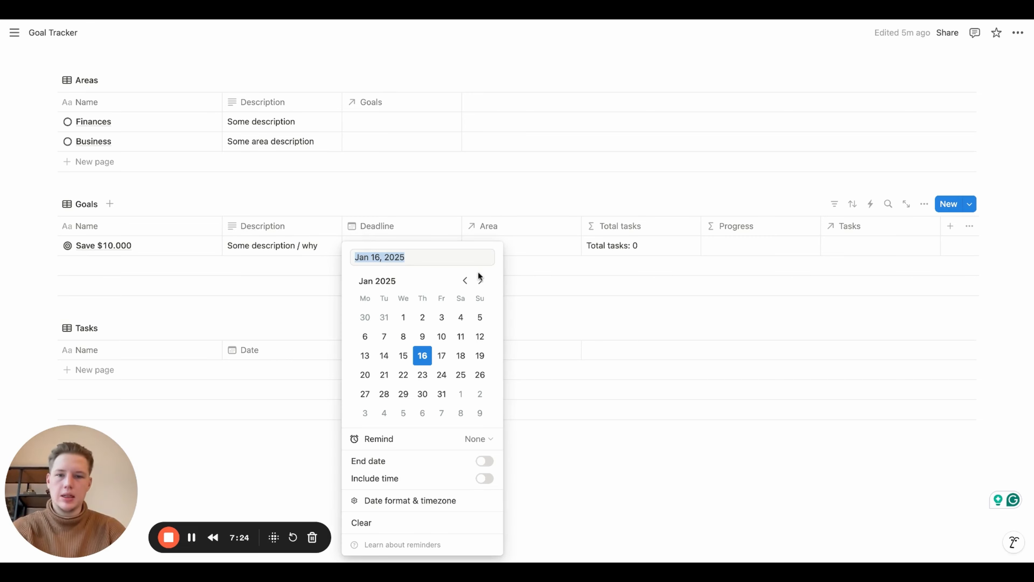
left_click(434, 250)
double_click(419, 257)
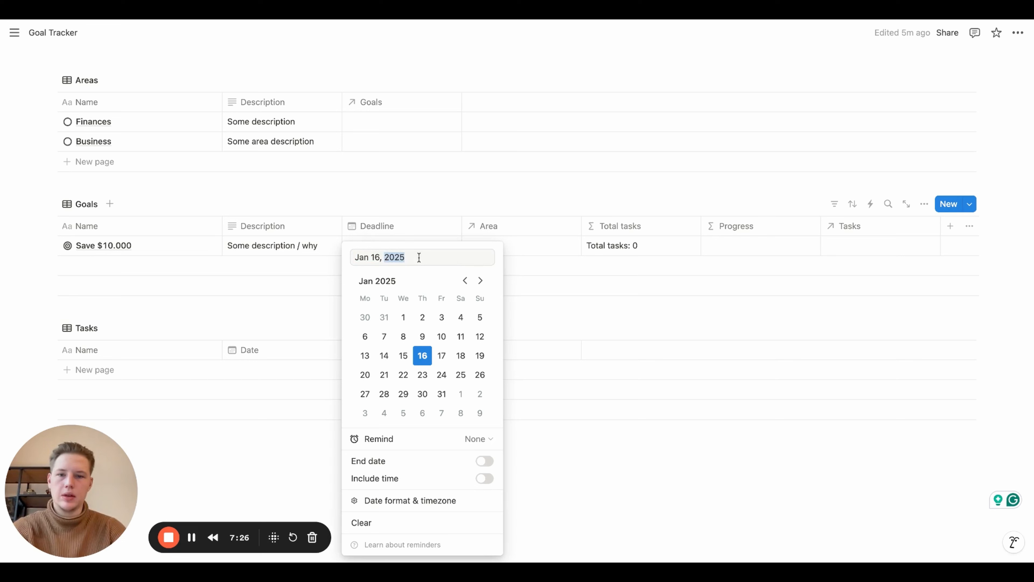
type("2026")
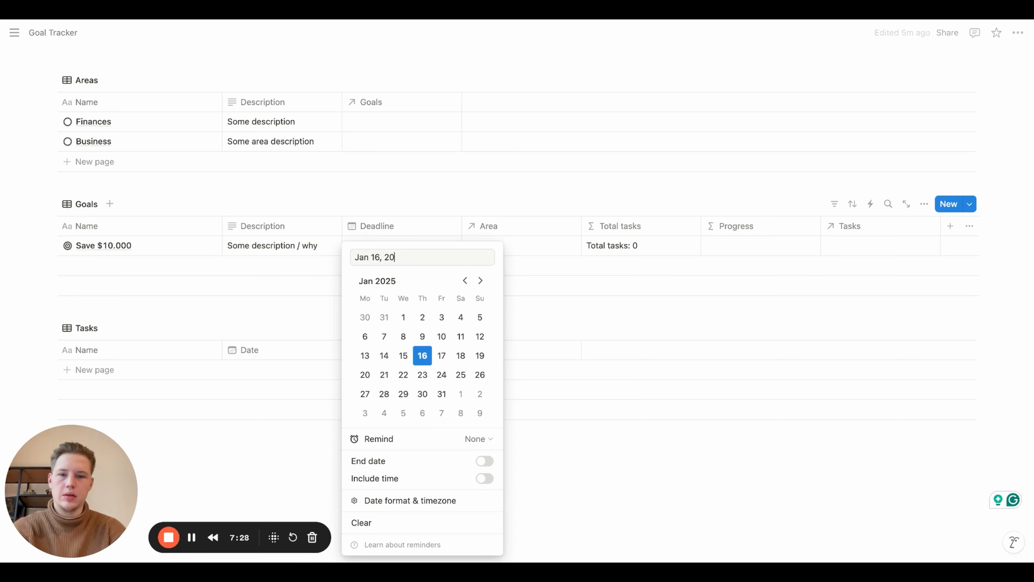
left_click(464, 280)
left_click(403, 393)
left_click(569, 312)
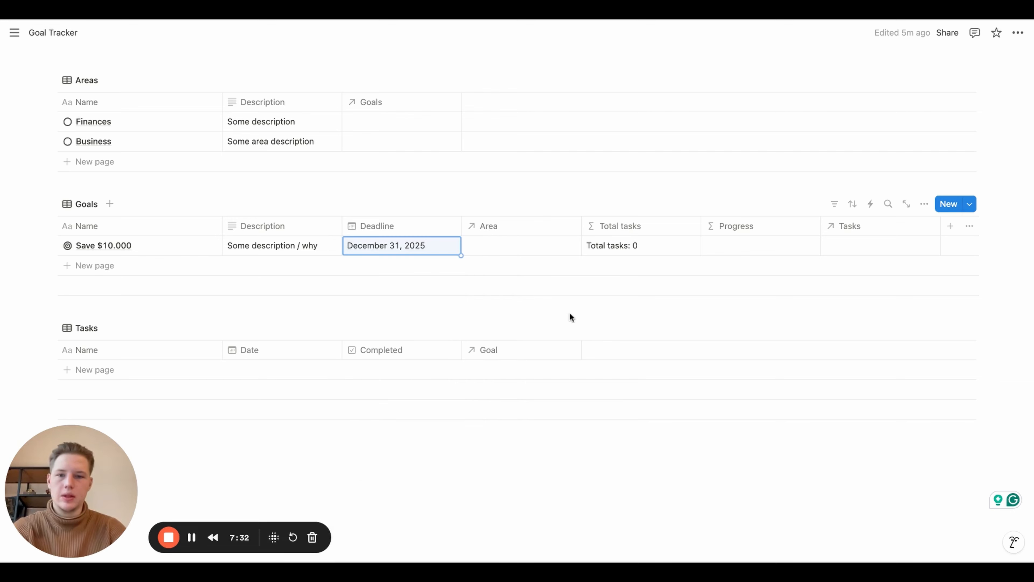
Link the "Save $10.000" goal to the Finances area and close the opened Finances page
left_click(506, 247)
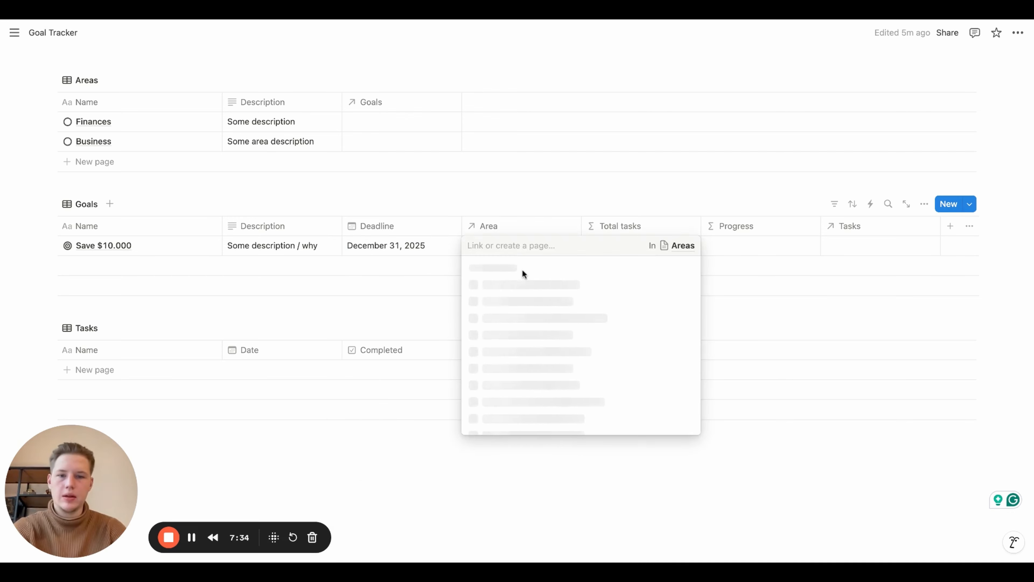
left_click(531, 267)
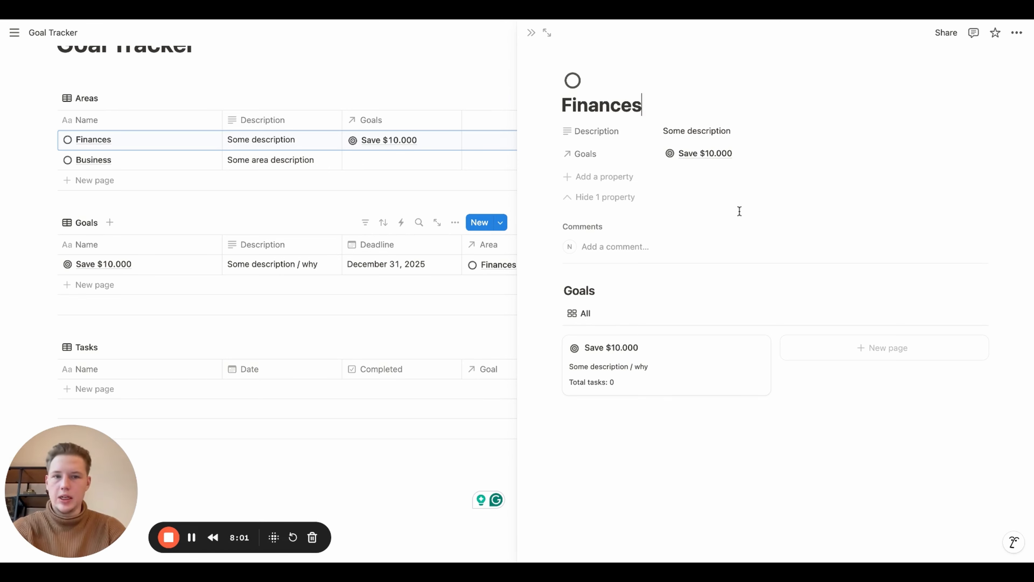
left_click(530, 34)
Add a task "Audit my expenses" dated January 17, 2025 to the Tasks database and link it to the "Save $10.000" goal
scroll(513, 102, "down", 3)
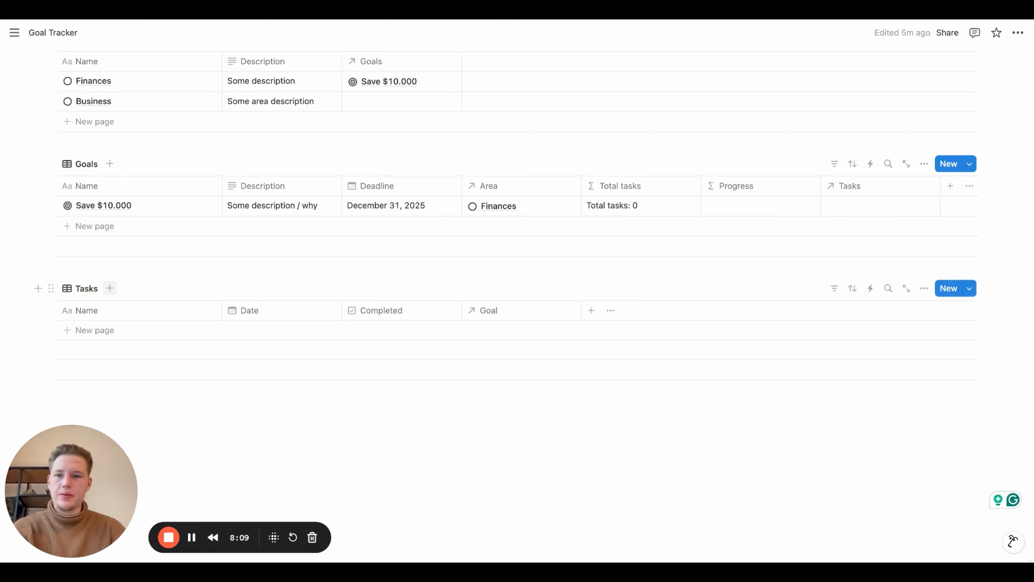
left_click(101, 330)
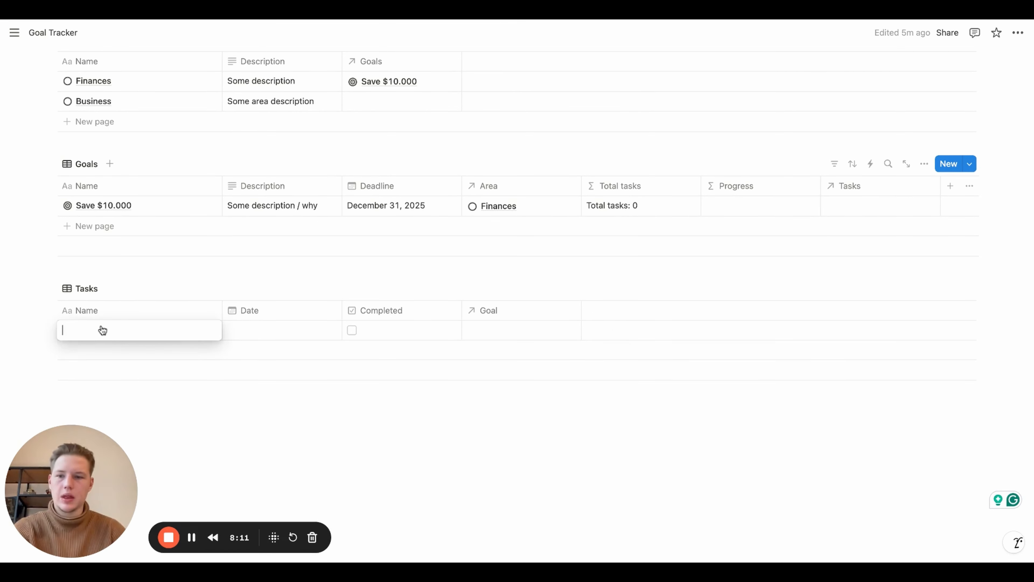
type("Audit my expenses")
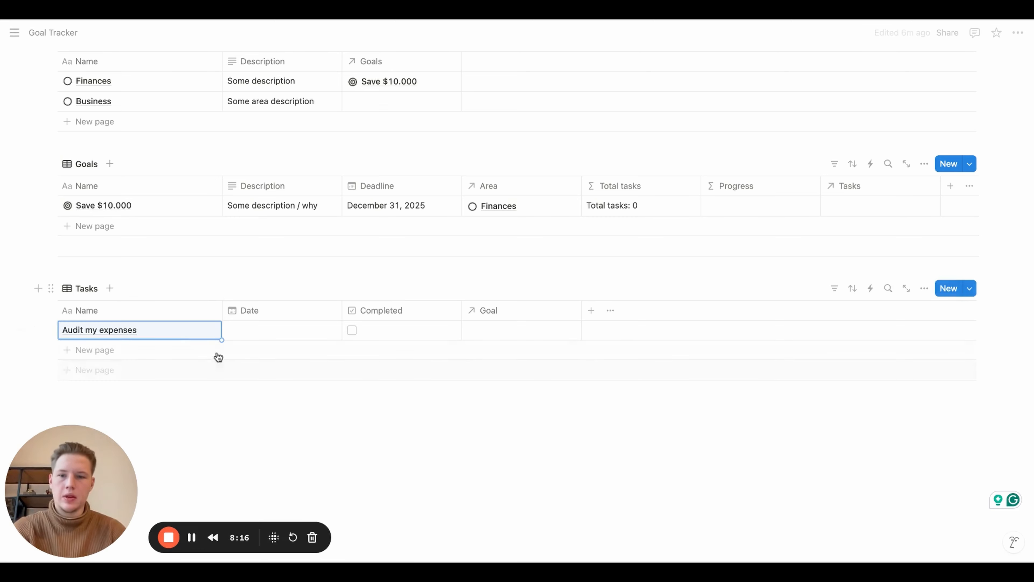
left_click(262, 329)
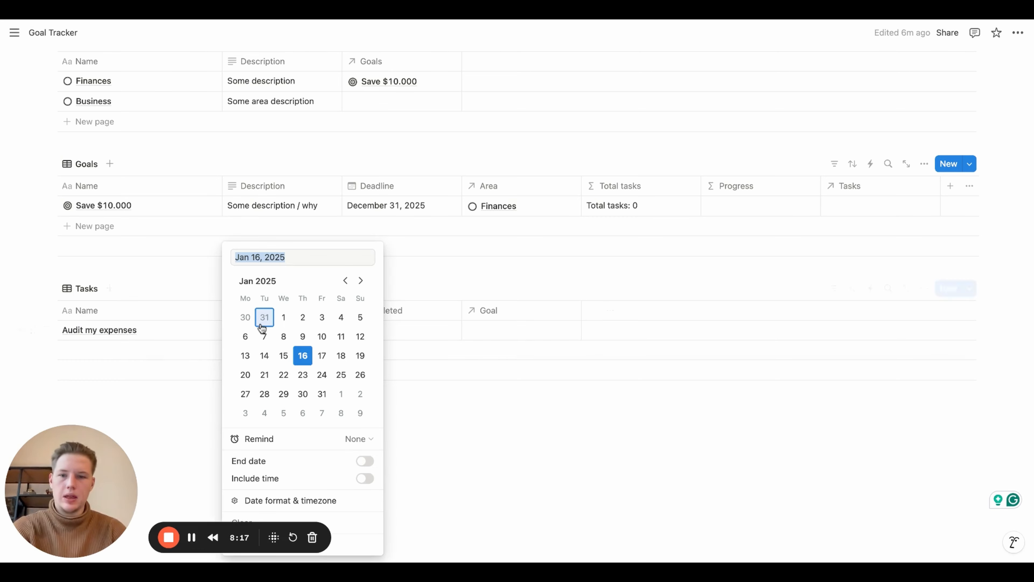
left_click(322, 355)
left_click(473, 412)
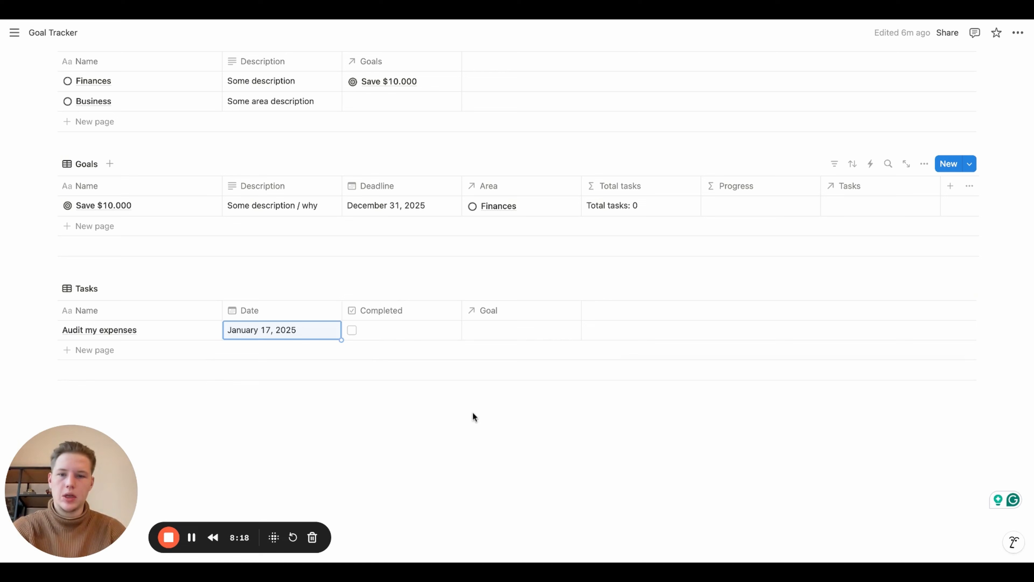
left_click(510, 329)
left_click(508, 351)
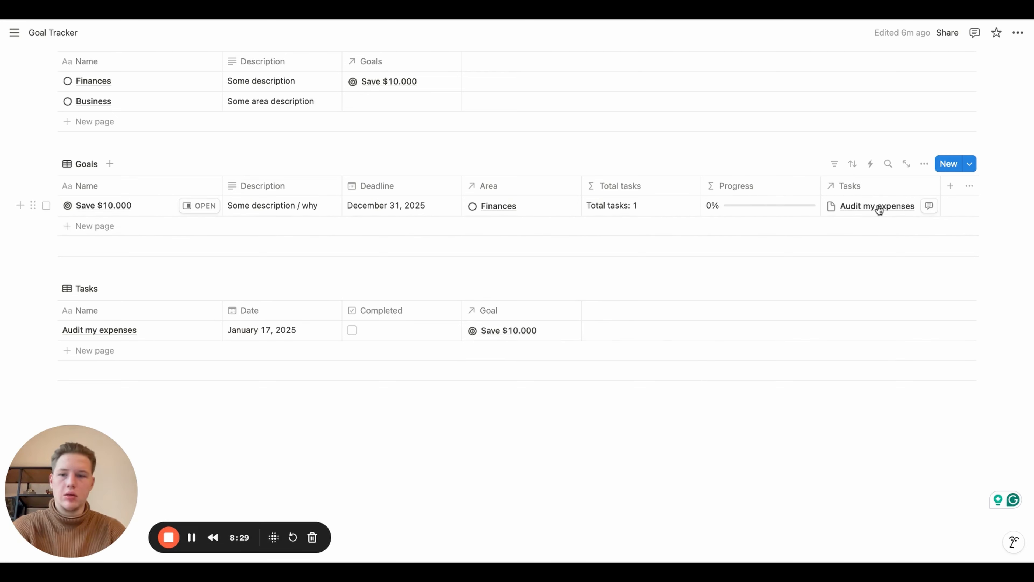
Set the template with the checklist icon as the default for the Tasks database
left_click(971, 290)
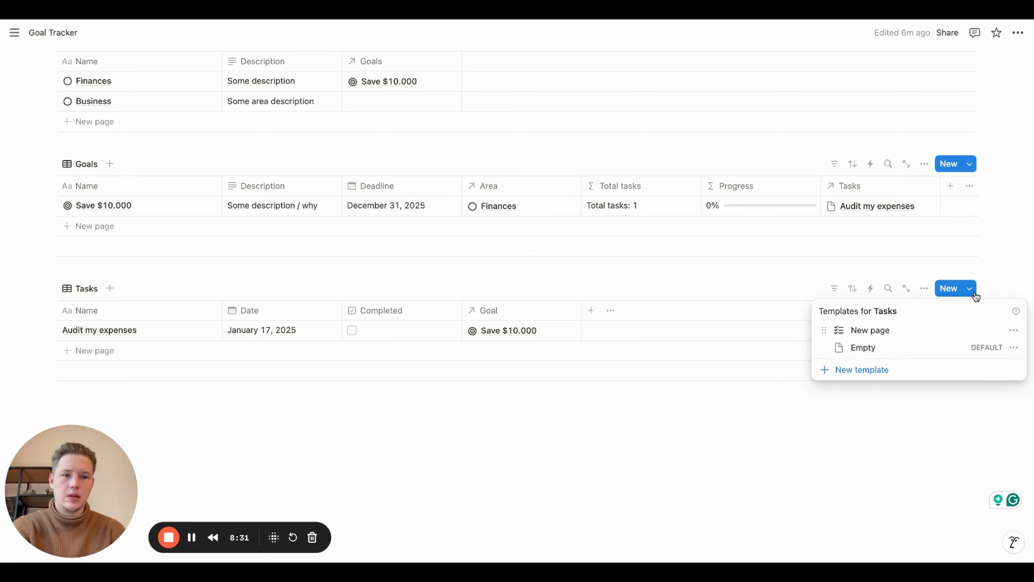
left_click(1013, 330)
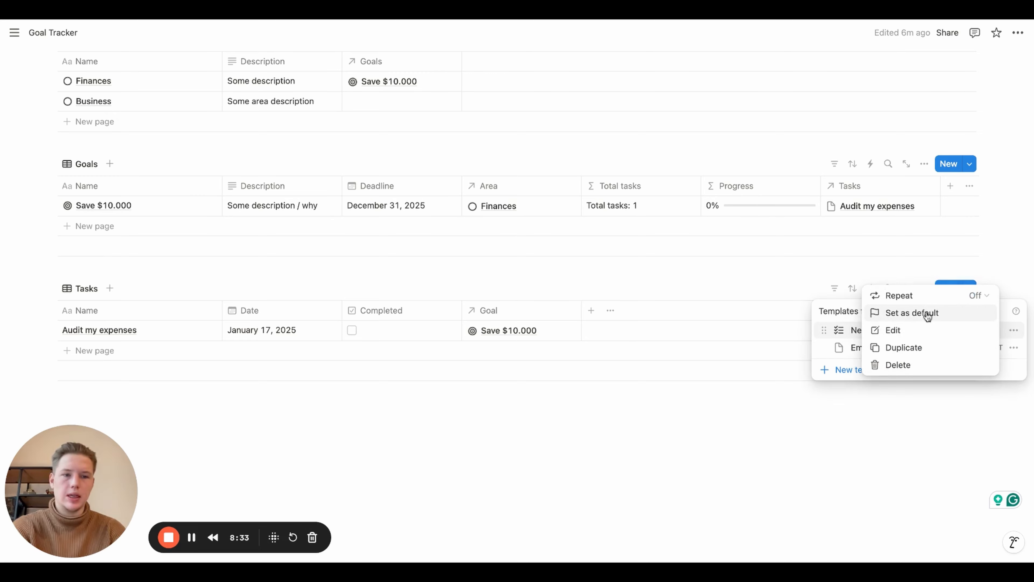
left_click(916, 312)
left_click(531, 293)
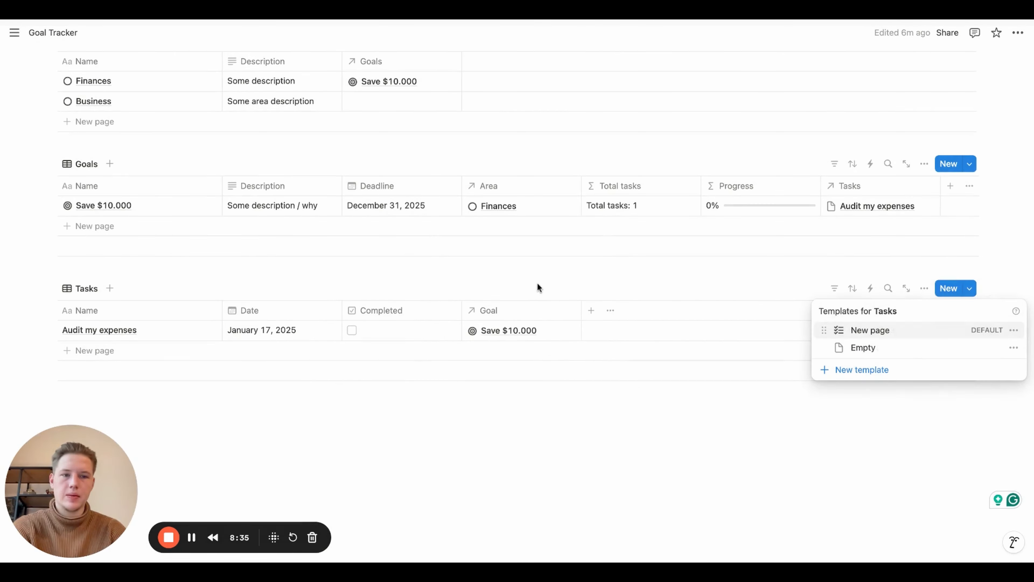
left_click(537, 283)
Delete the "Audit my expenses" task from the Tasks database
left_click(46, 330)
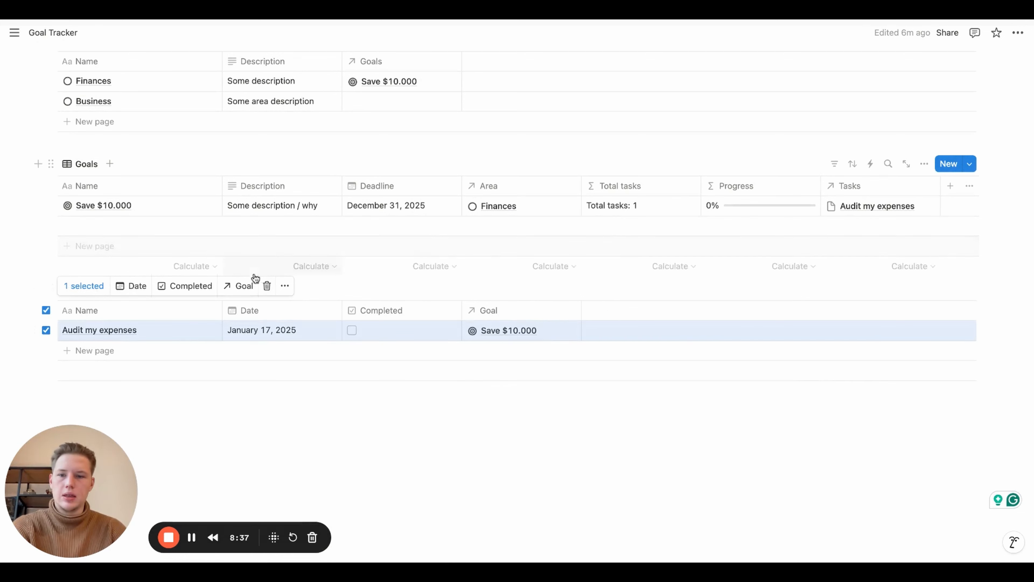
left_click(267, 285)
Create the task "Audit my expenses" from the default template, date it January 17, 2025 and link it to the "Save $10.000" goal
left_click(122, 336)
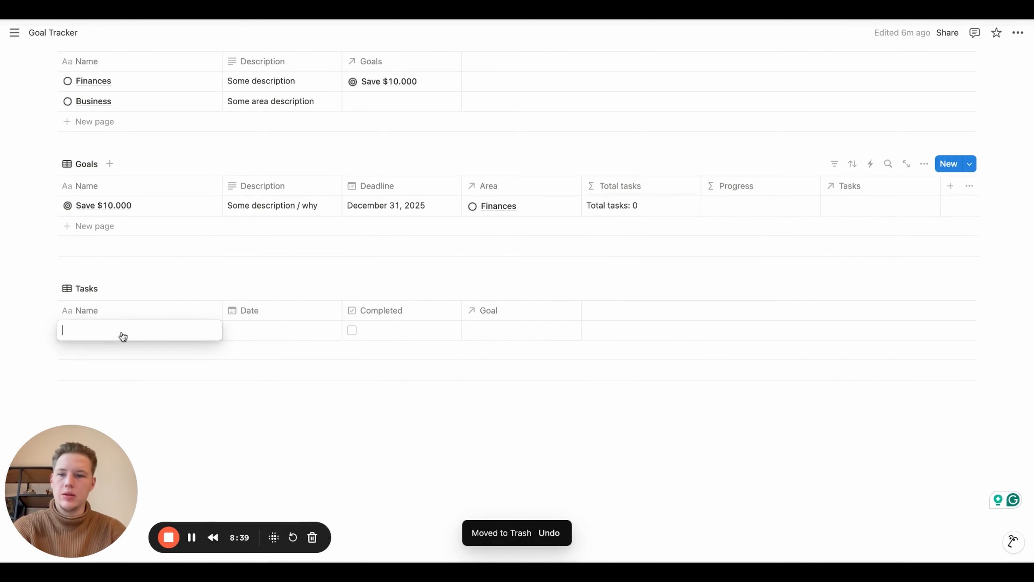
type("Au")
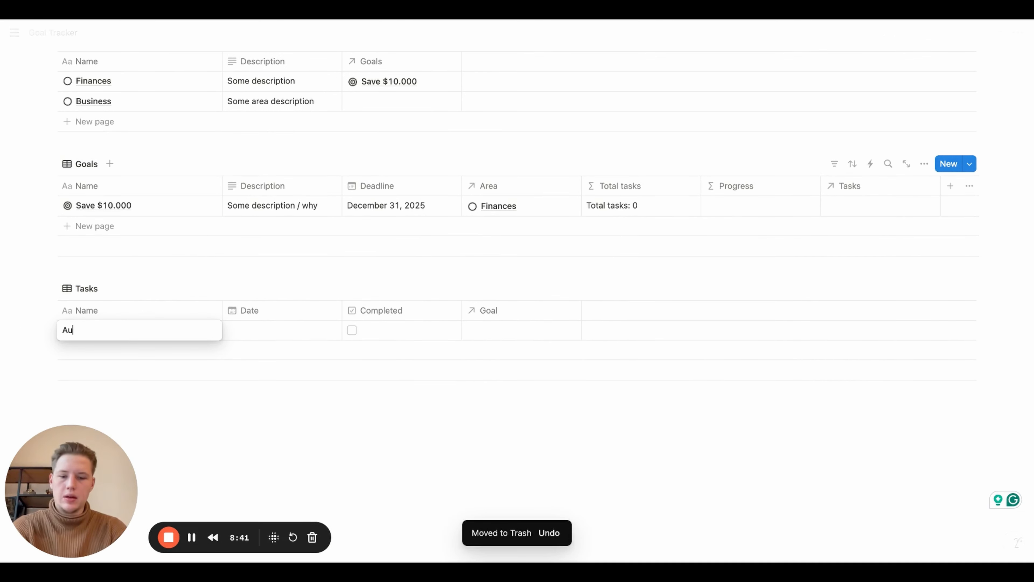
type("dit my expenses")
key("Return")
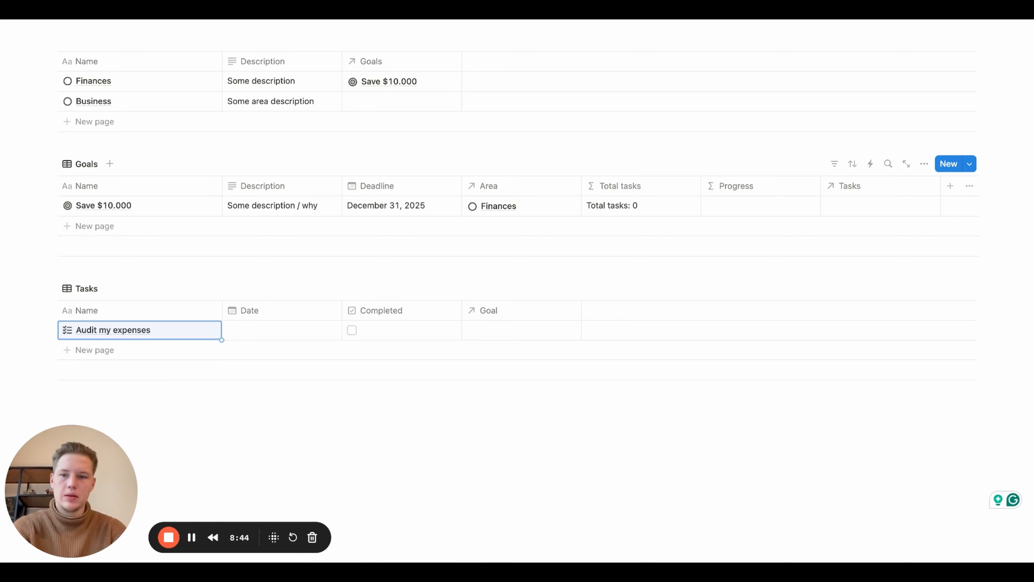
left_click(291, 333)
left_click(320, 355)
left_click(514, 325)
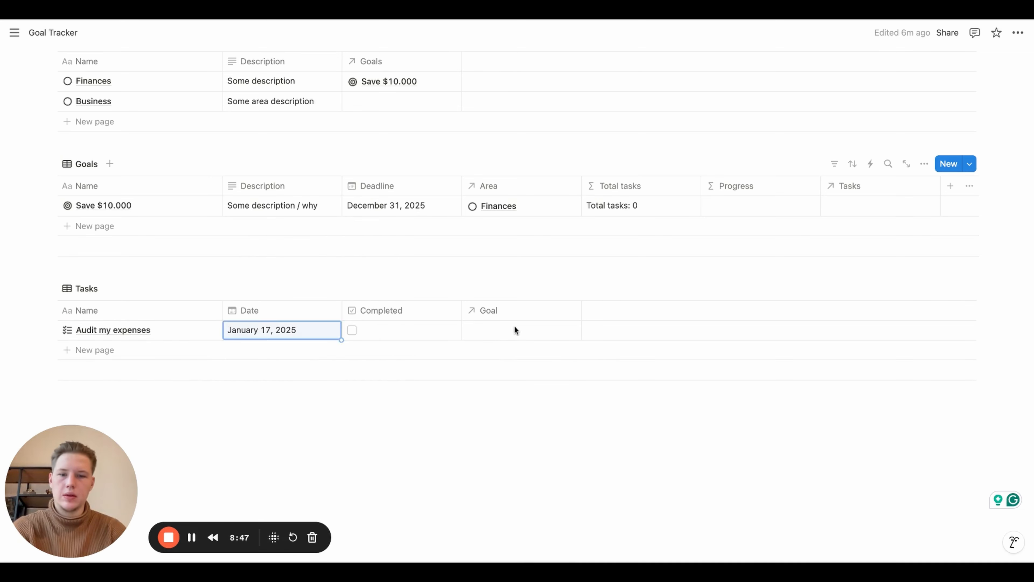
left_click(514, 325)
left_click(509, 351)
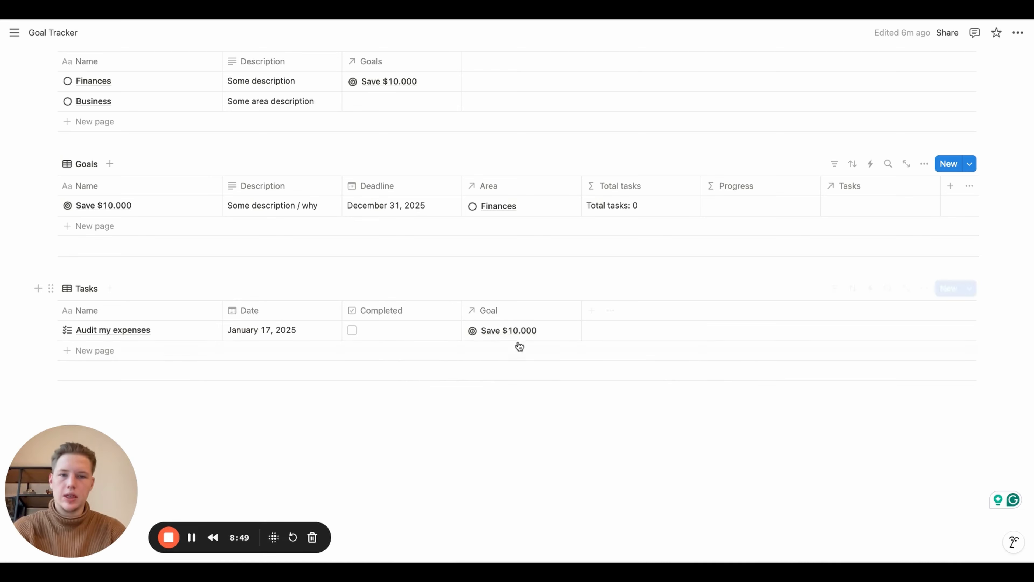
left_click(601, 405)
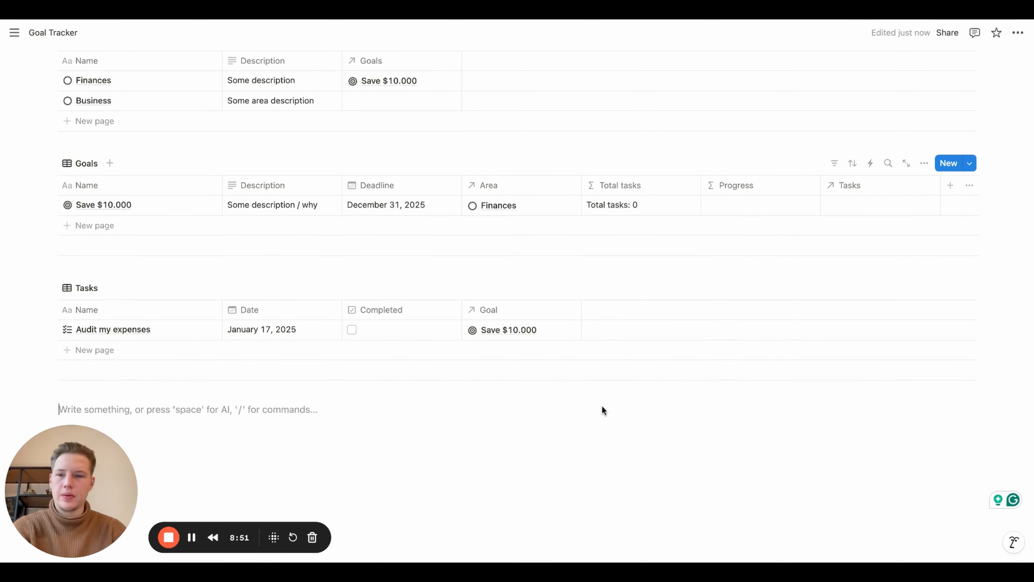
Add a second task named "Transfer $500" dated January 16, 2025 to the Tasks database
left_click(112, 354)
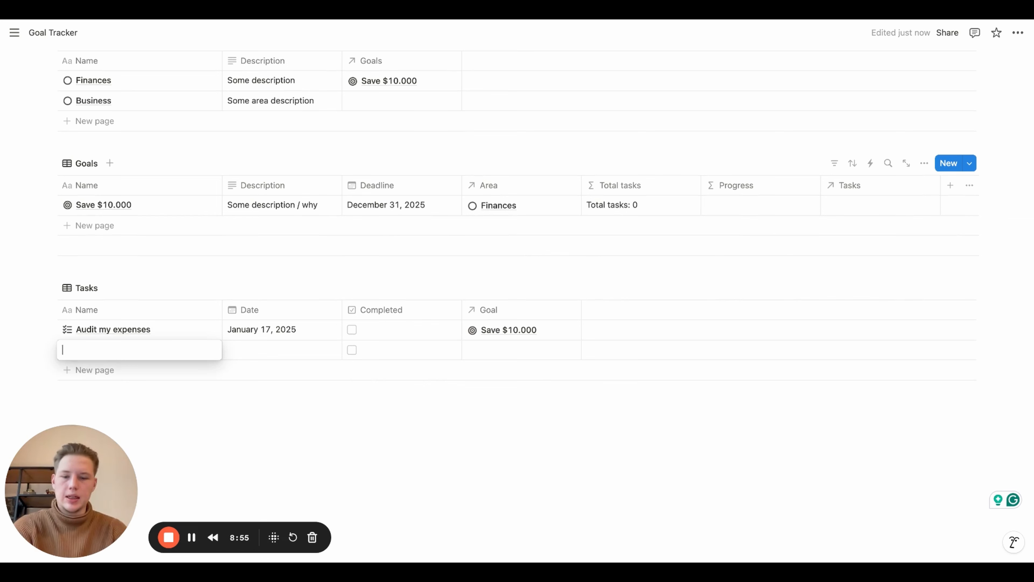
type("Transfer $500")
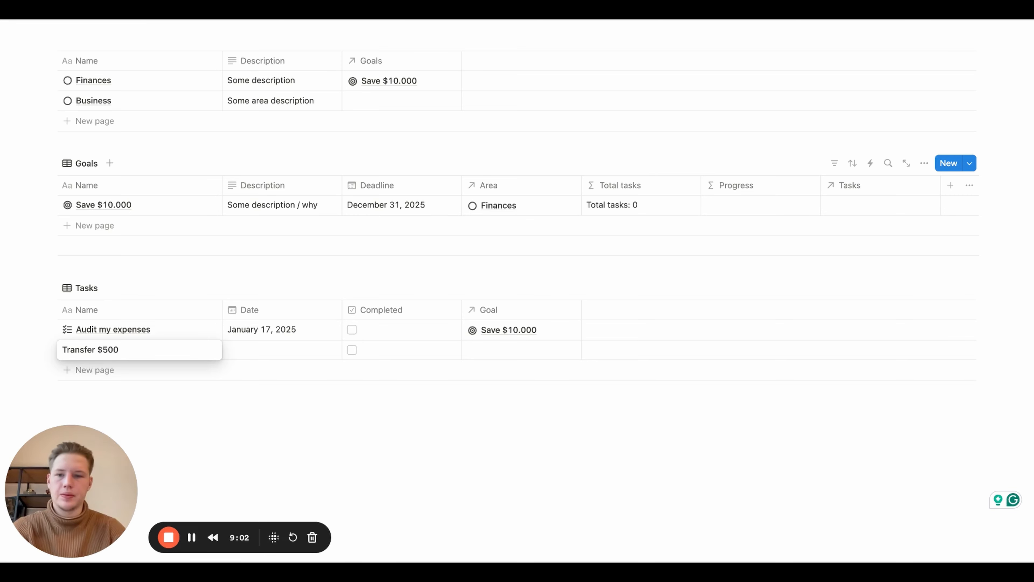
left_click(261, 350)
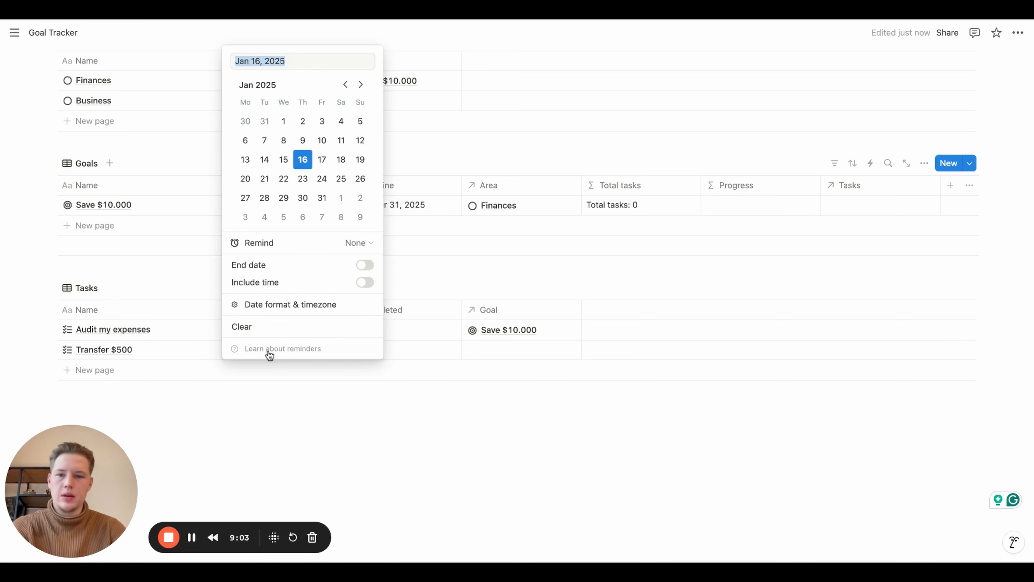
left_click(308, 165)
left_click(466, 269)
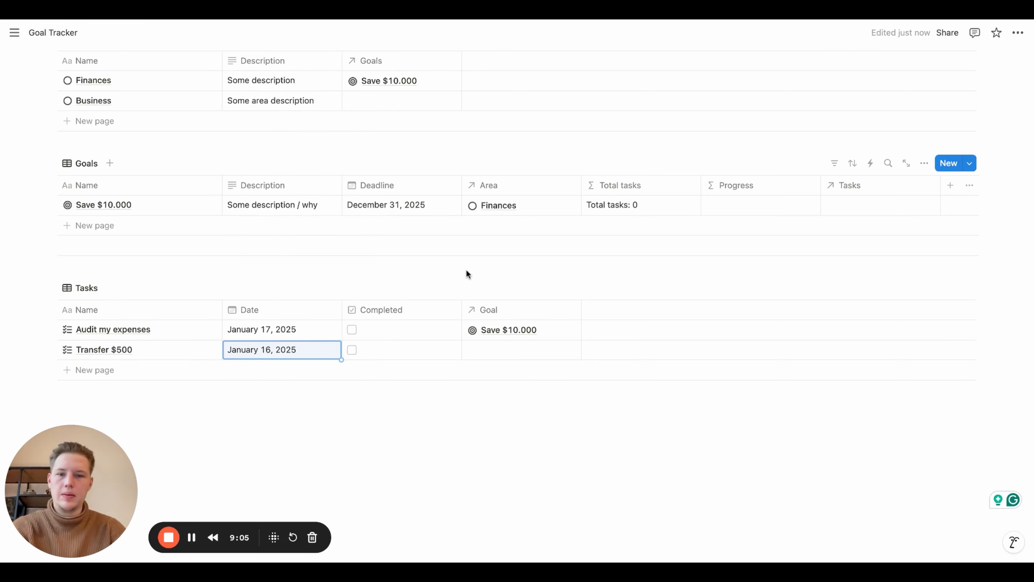
Link the "Transfer $500" task to the "Save $10.000" goal
scroll(467, 269, "down", 1)
left_click(509, 336)
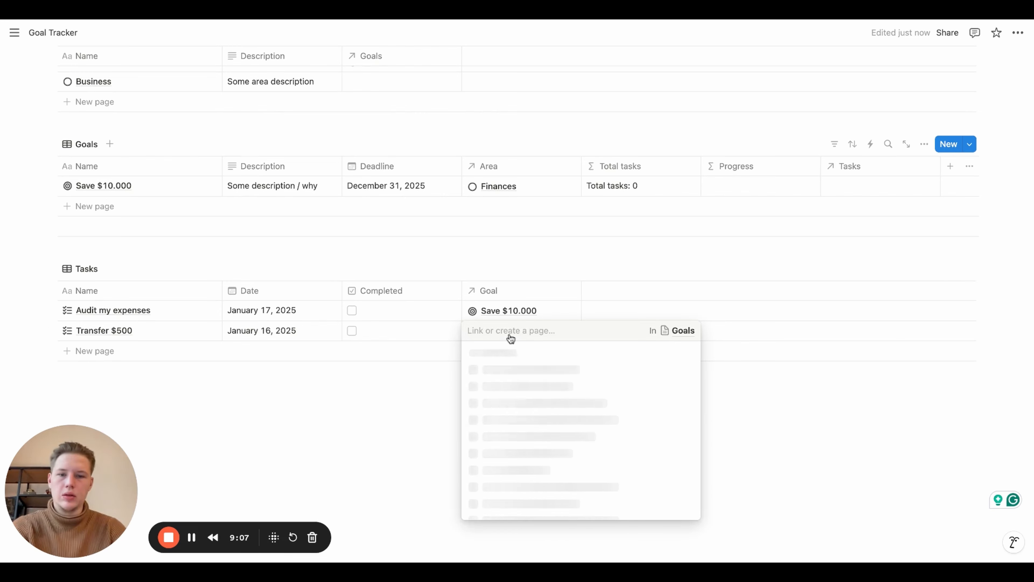
left_click(504, 351)
left_click(549, 252)
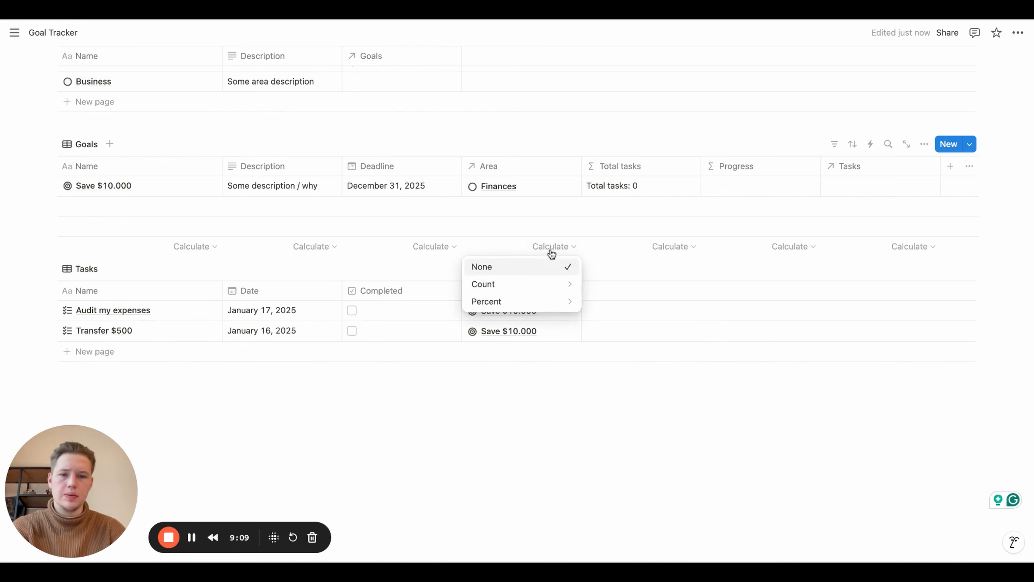
left_click(622, 267)
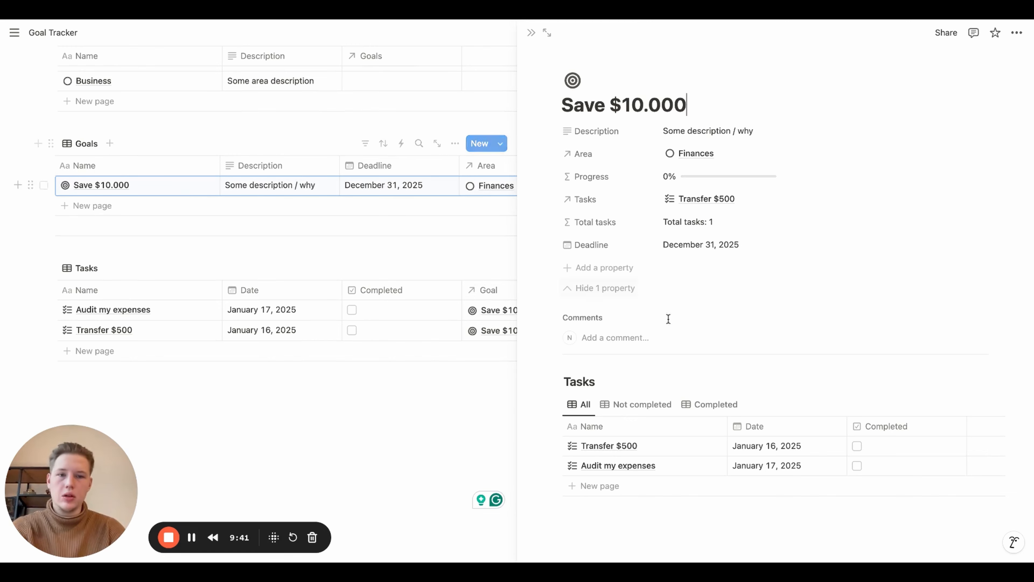
View the "Not completed" tasks in the "Save $10.000" goal page
scroll(678, 327, "down", 1)
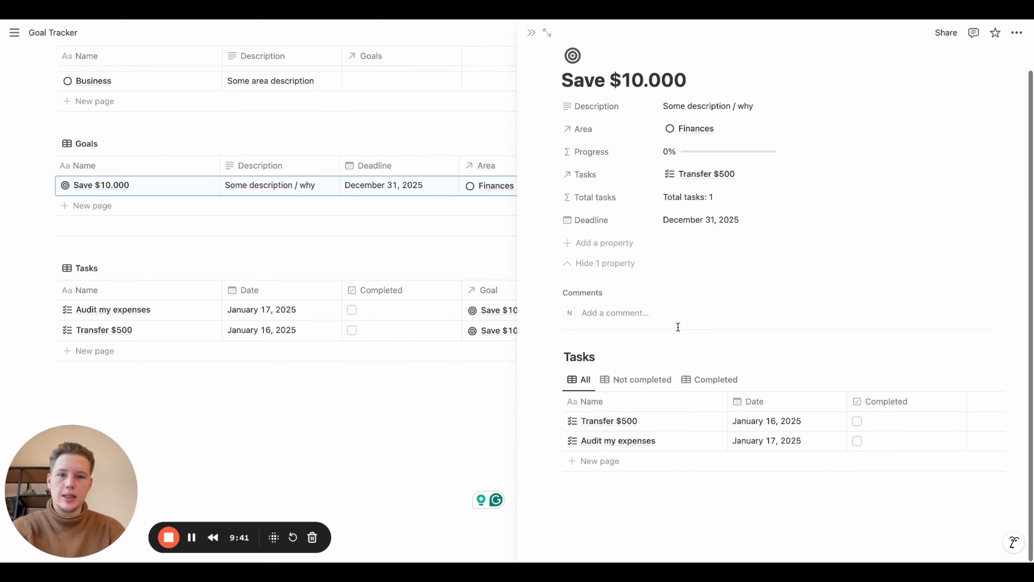
left_click(643, 381)
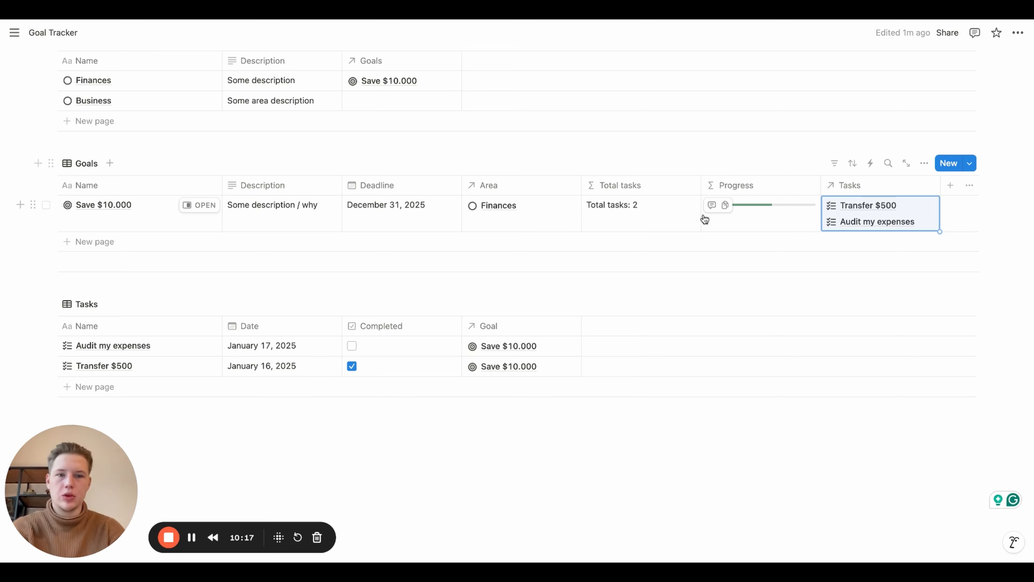
Switch the Areas database view to the Gallery layout and set its card preview to None
scroll(740, 222, "down", 1)
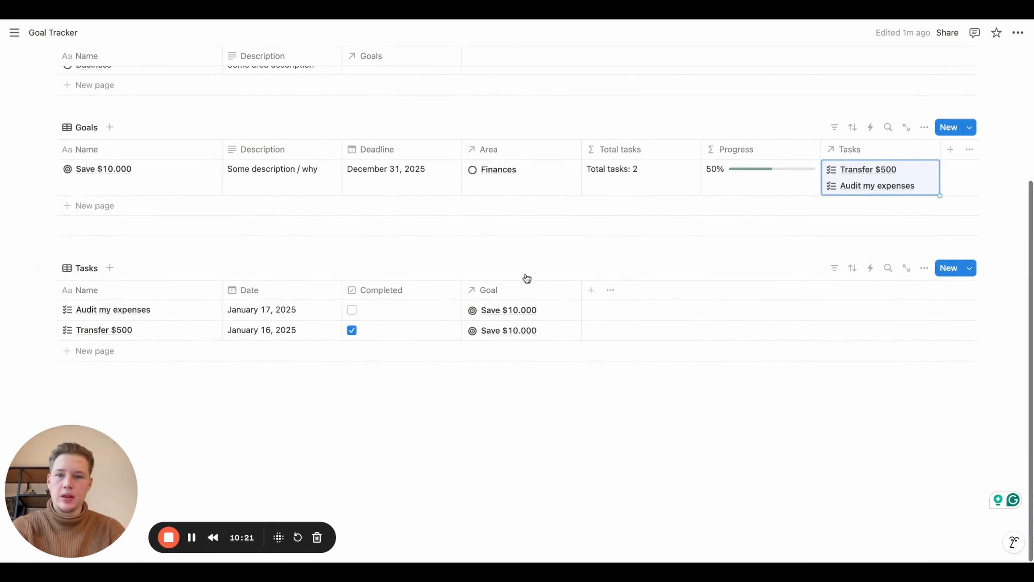
scroll(526, 277, "up", 5)
scroll(522, 277, "down", 2)
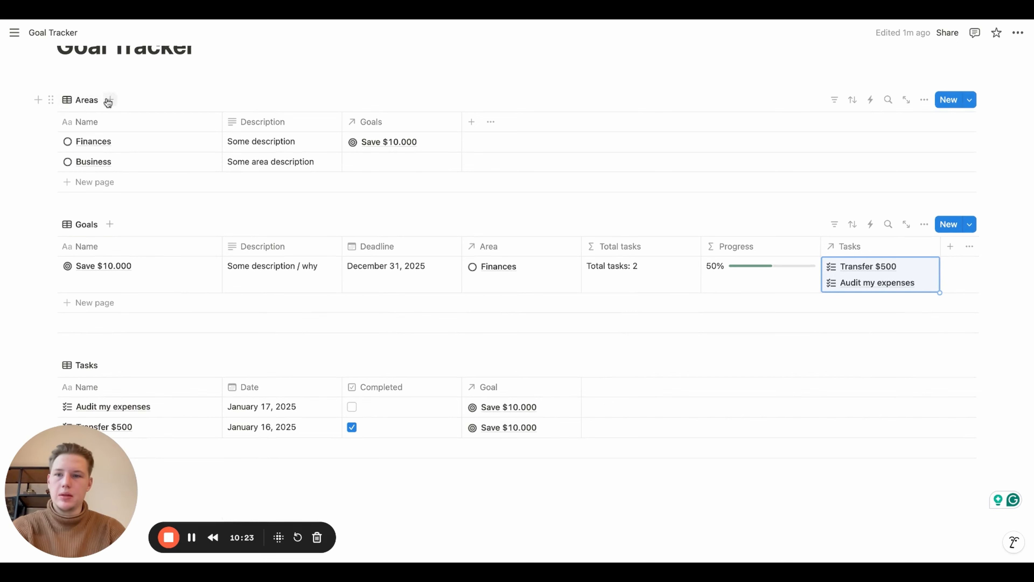
left_click(88, 100)
left_click(138, 148)
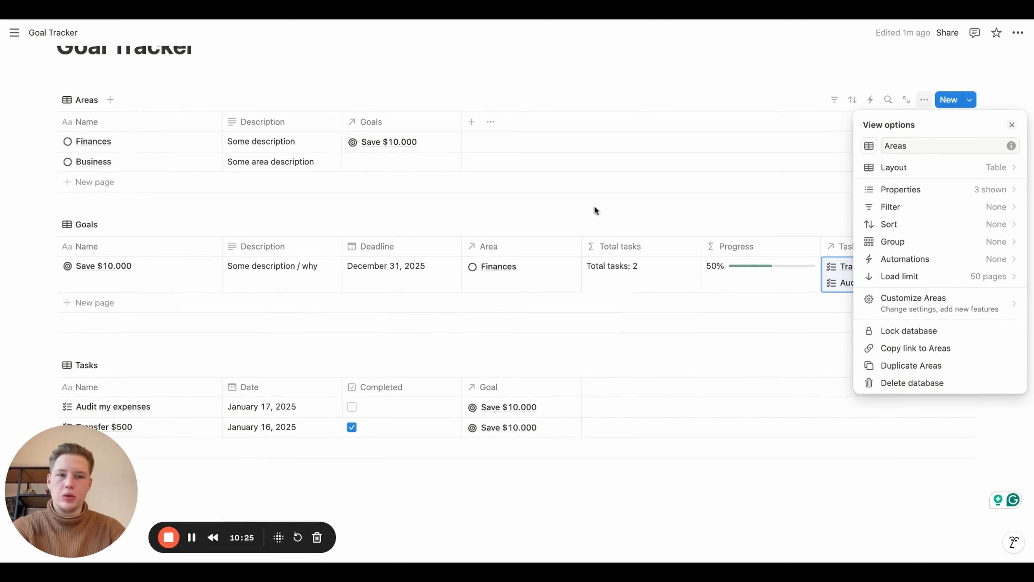
left_click(908, 167)
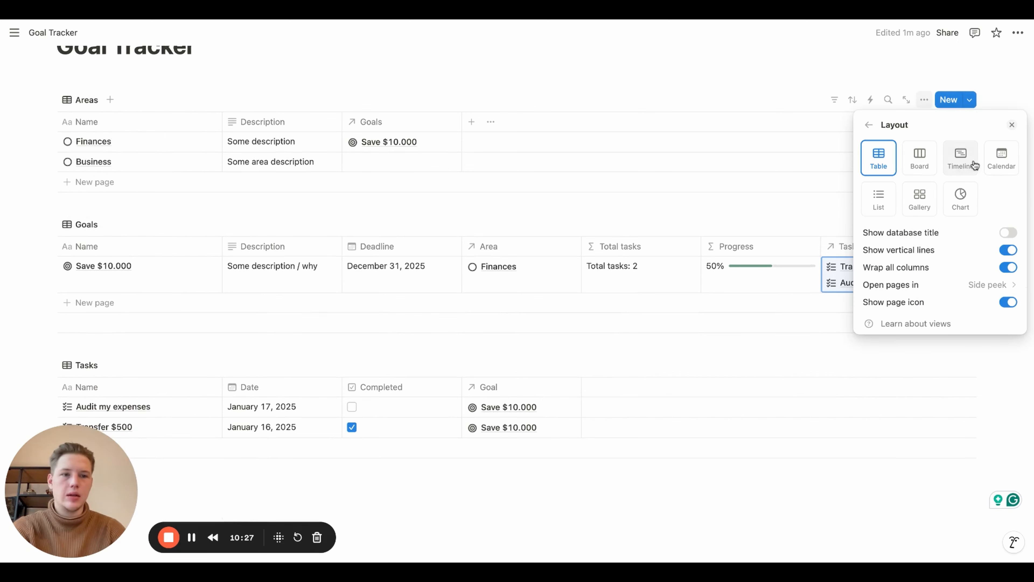
left_click(928, 200)
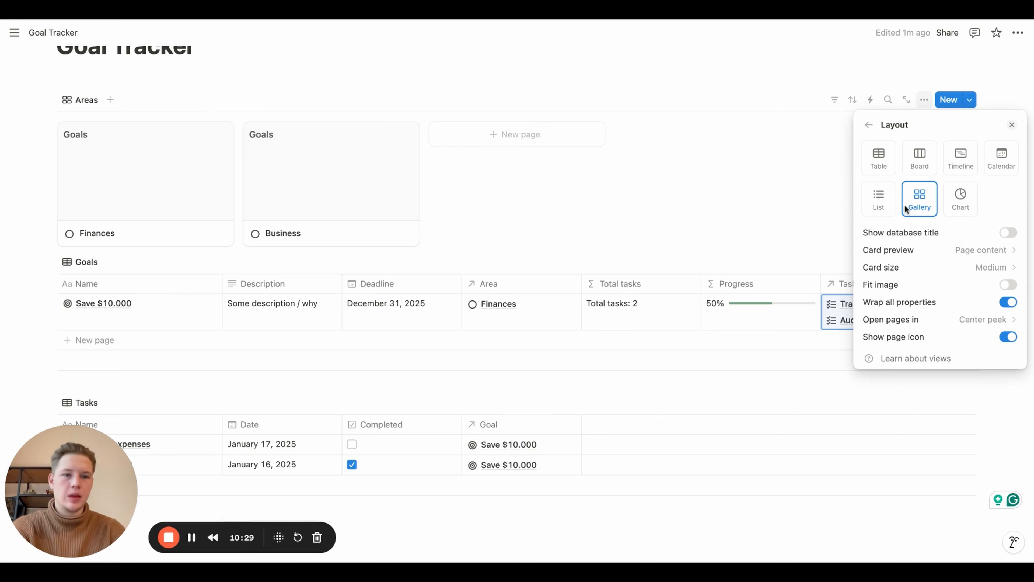
left_click(968, 260)
left_click(939, 268)
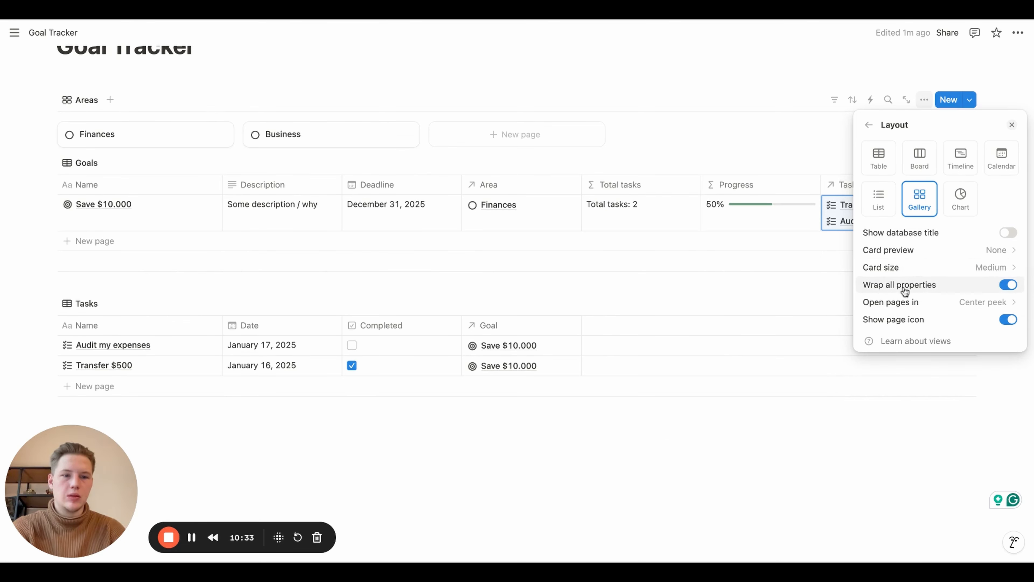
Show the Description property on the Areas gallery cards
left_click(868, 125)
left_click(930, 191)
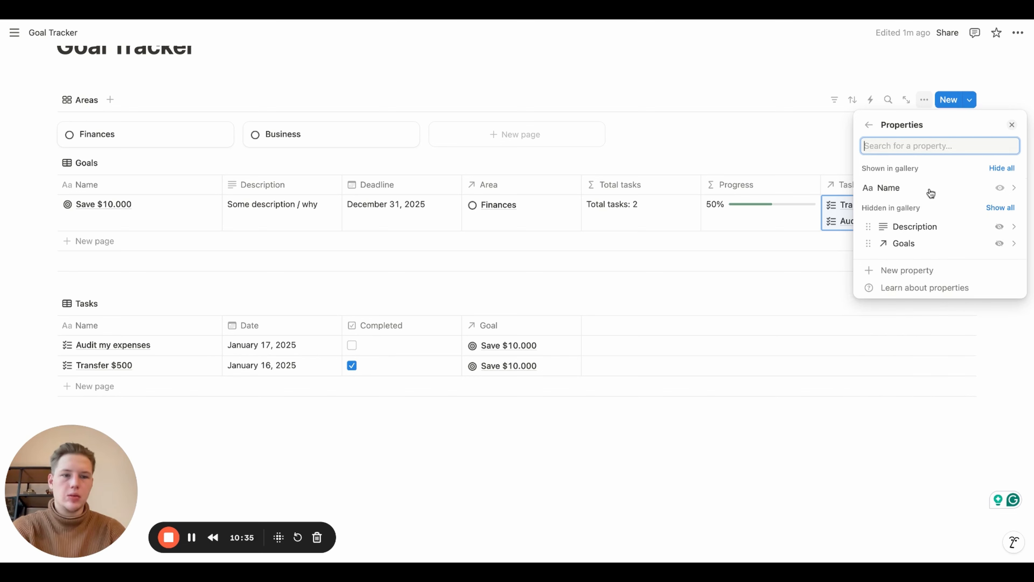
left_click(992, 227)
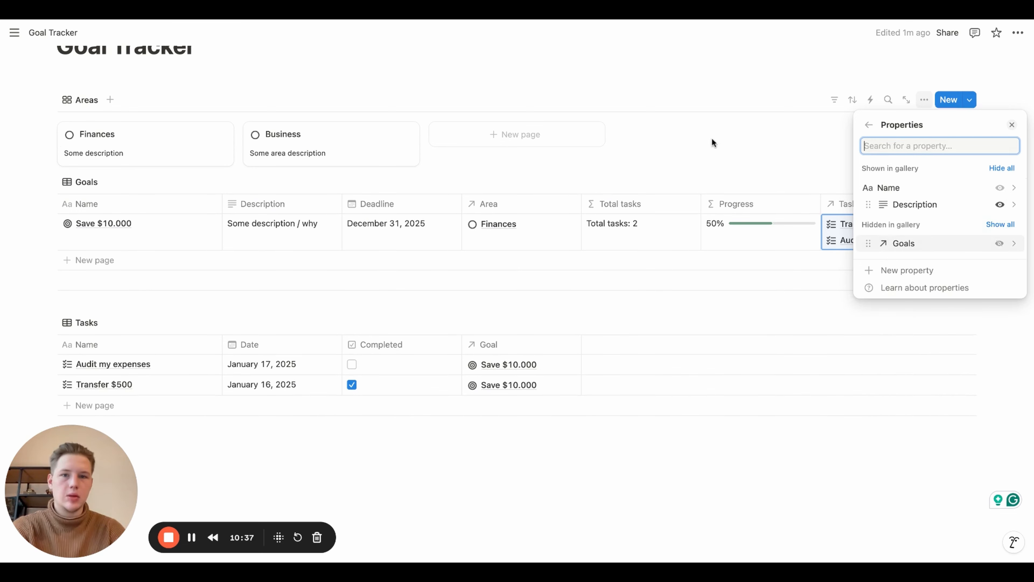
left_click(625, 91)
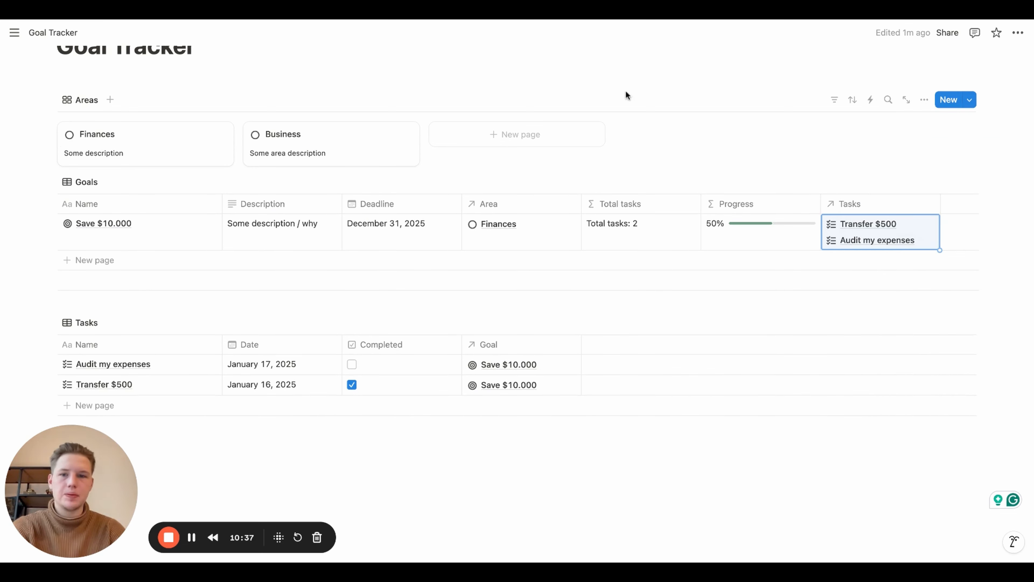
left_click(130, 90)
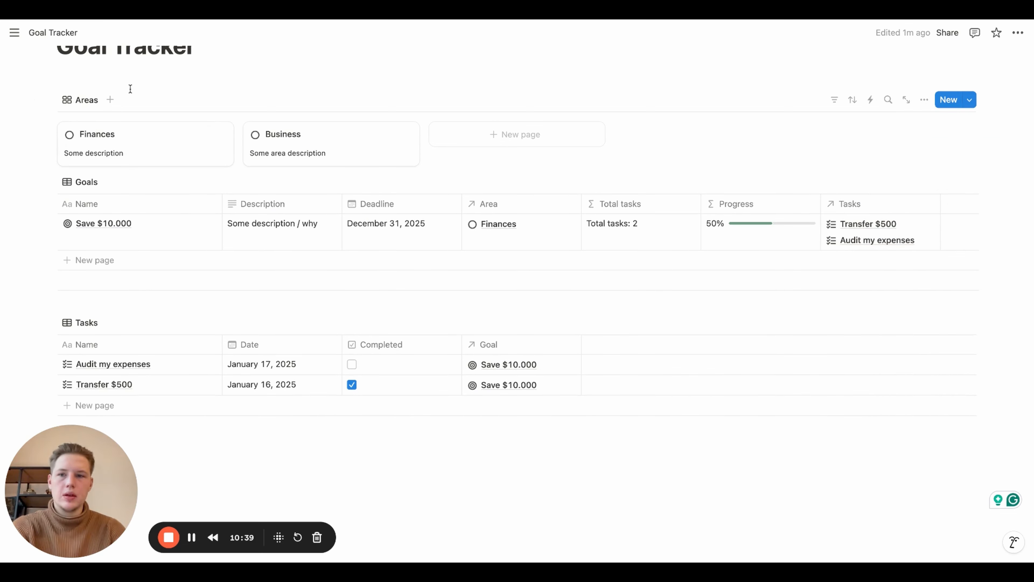
Switch the Goals database view to the Gallery layout and set its card preview to None
left_click(94, 192)
left_click(106, 221)
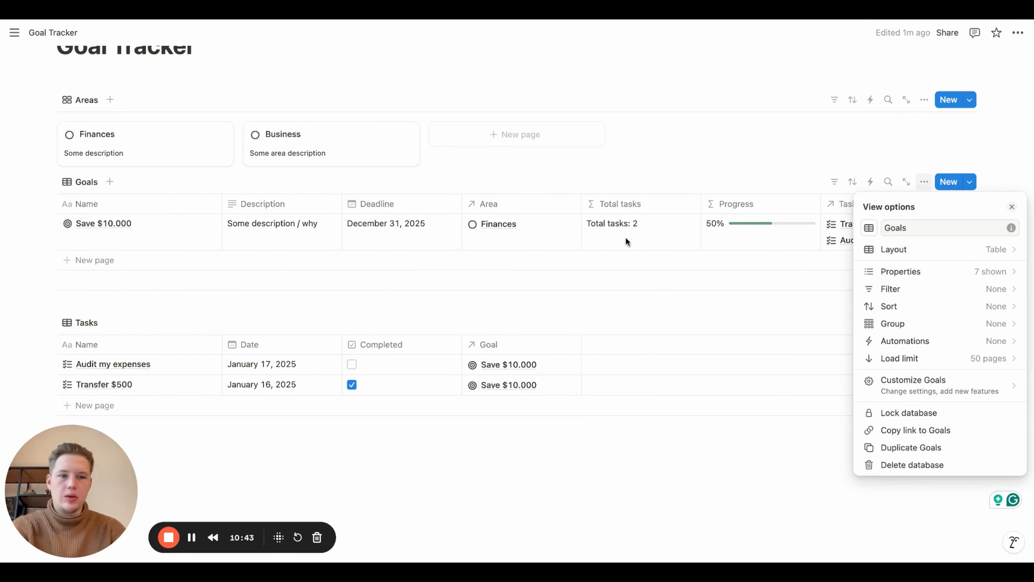
left_click(928, 253)
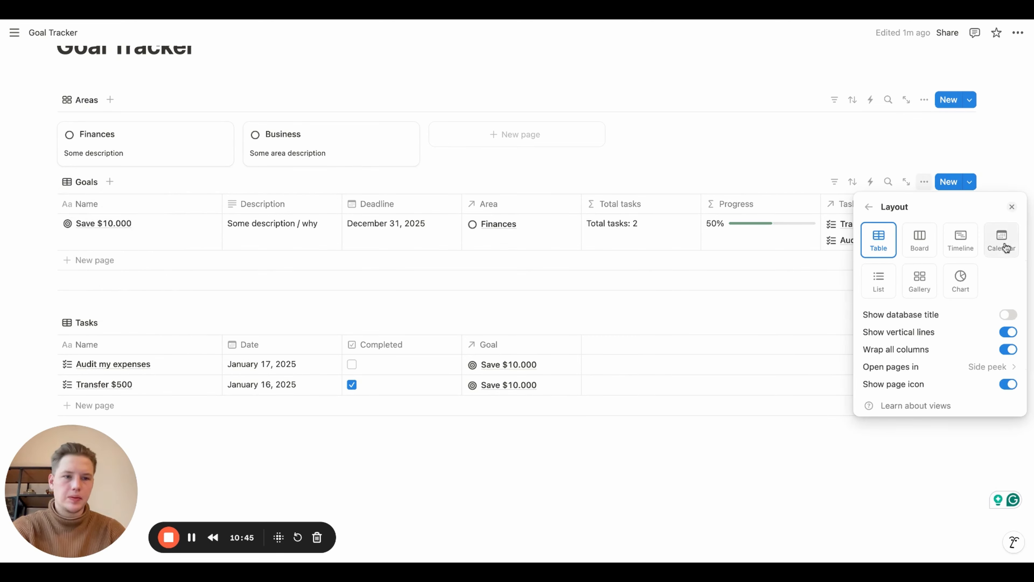
left_click(910, 288)
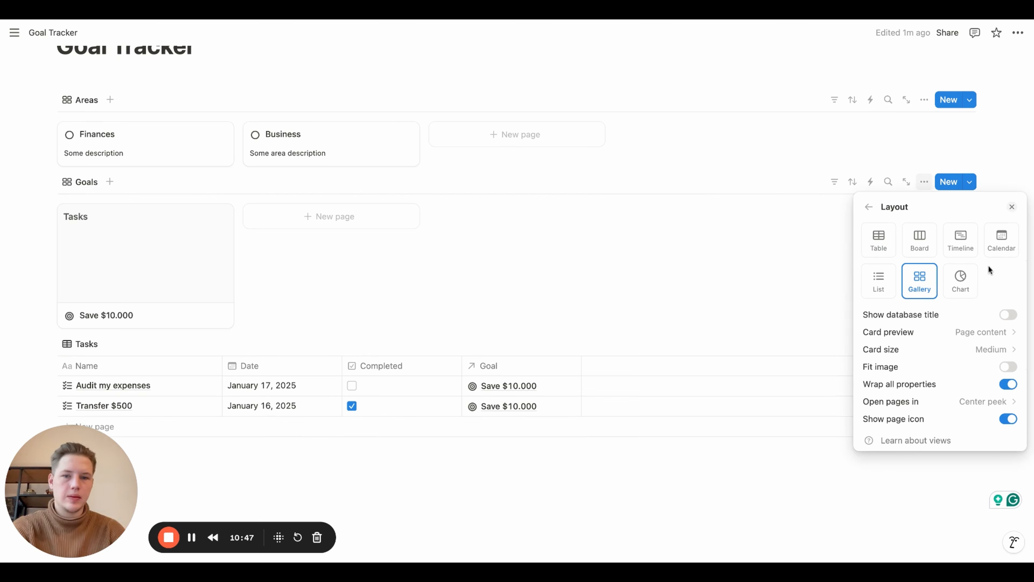
left_click(989, 332)
left_click(938, 351)
Show the Deadline, Description, Progress and Total tasks properties on the Goals gallery cards
left_click(868, 209)
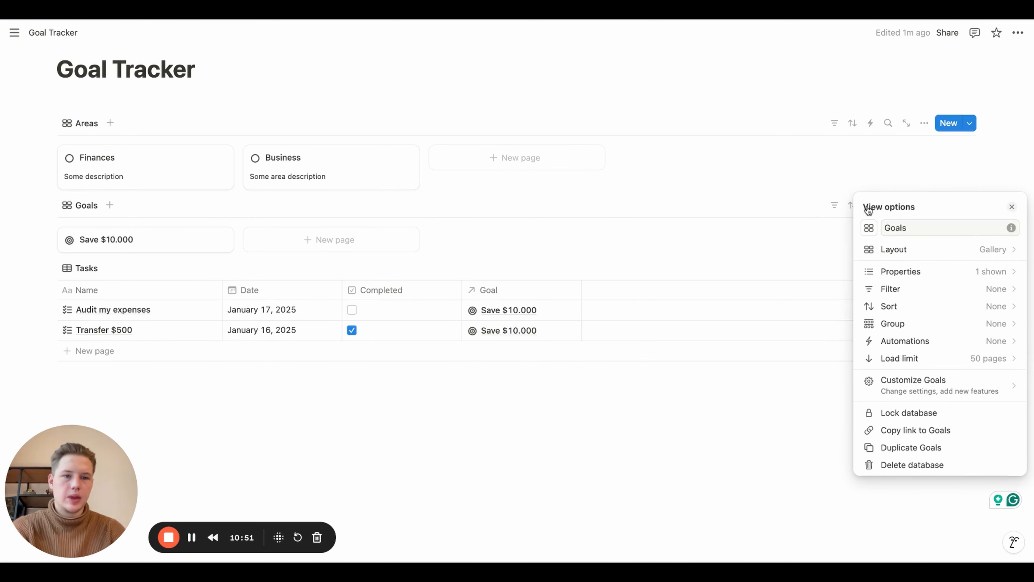
left_click(935, 271)
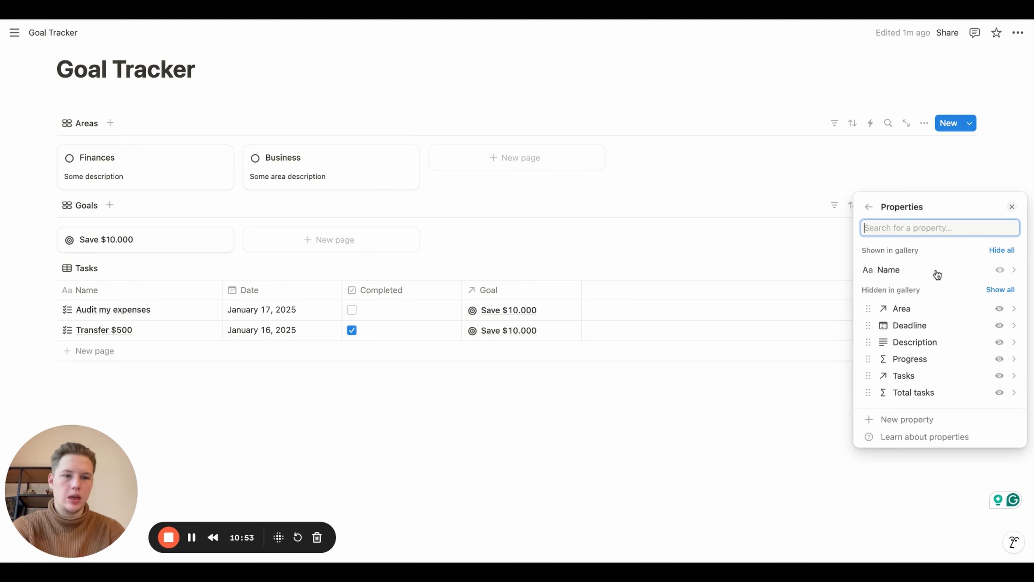
left_click(999, 325)
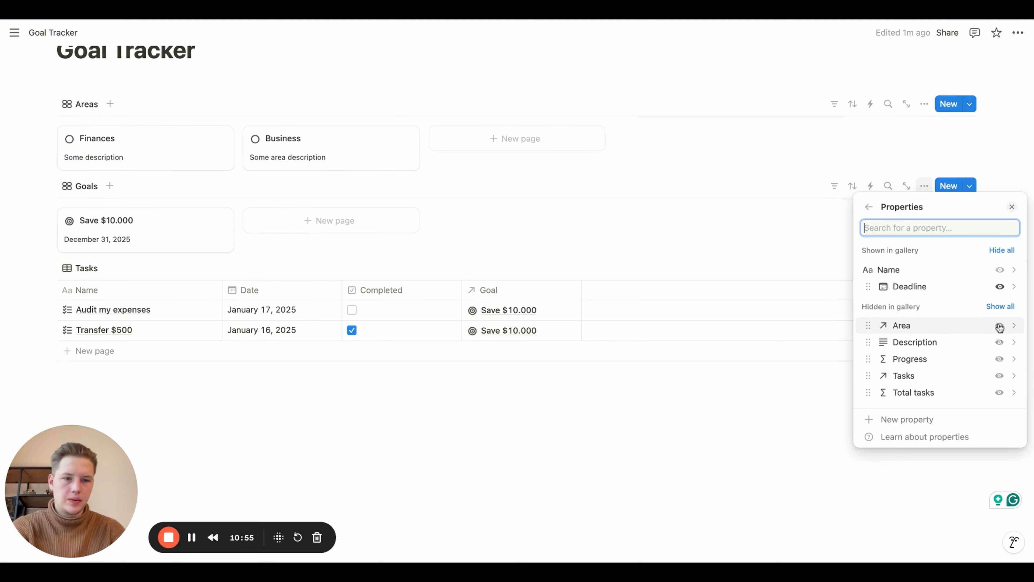
left_click(1000, 342)
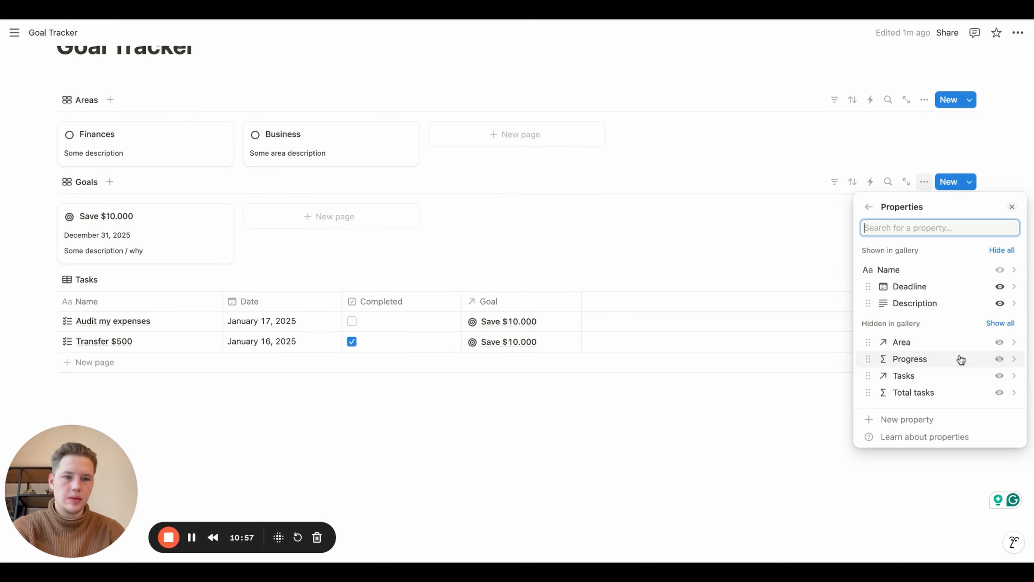
left_click(999, 358)
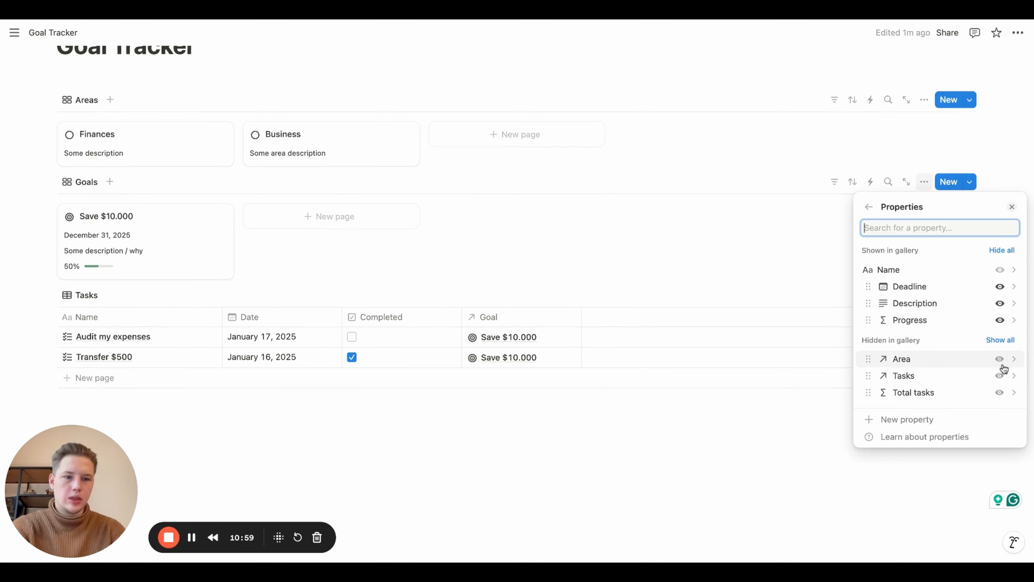
left_click(999, 392)
left_click(606, 290)
Group the Tasks table view by the Goal property
scroll(605, 287, "down", 1)
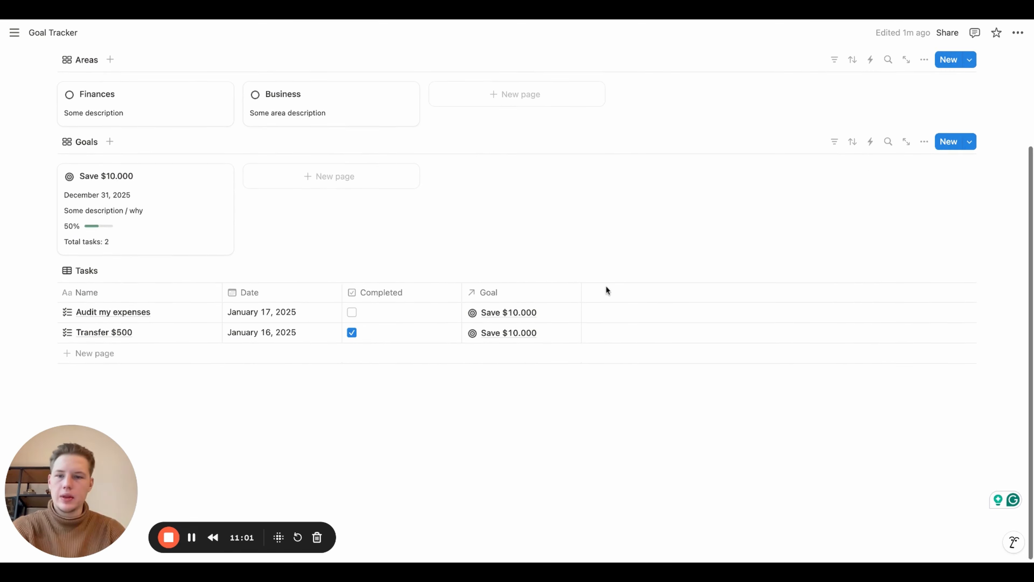
left_click(91, 268)
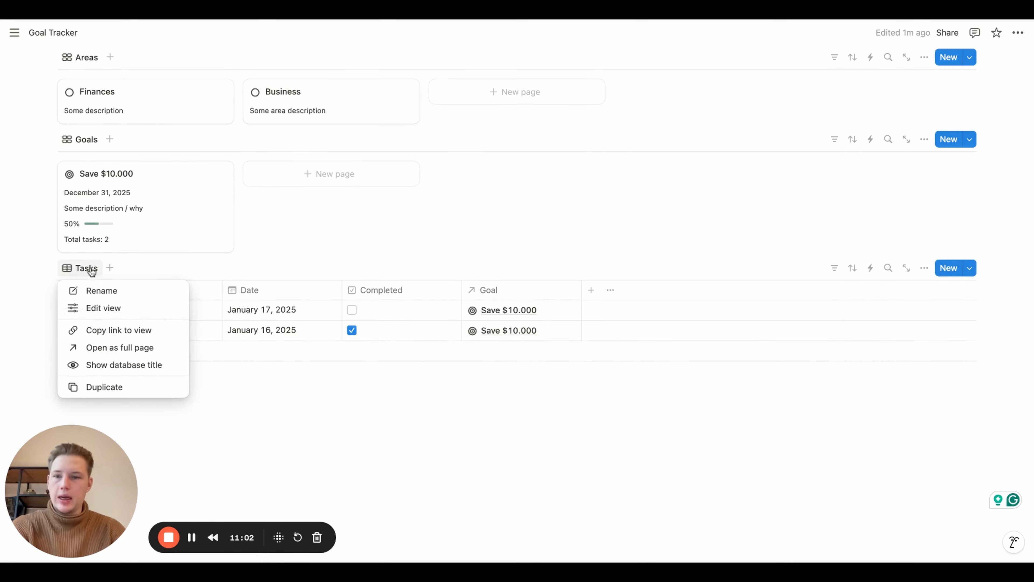
left_click(117, 308)
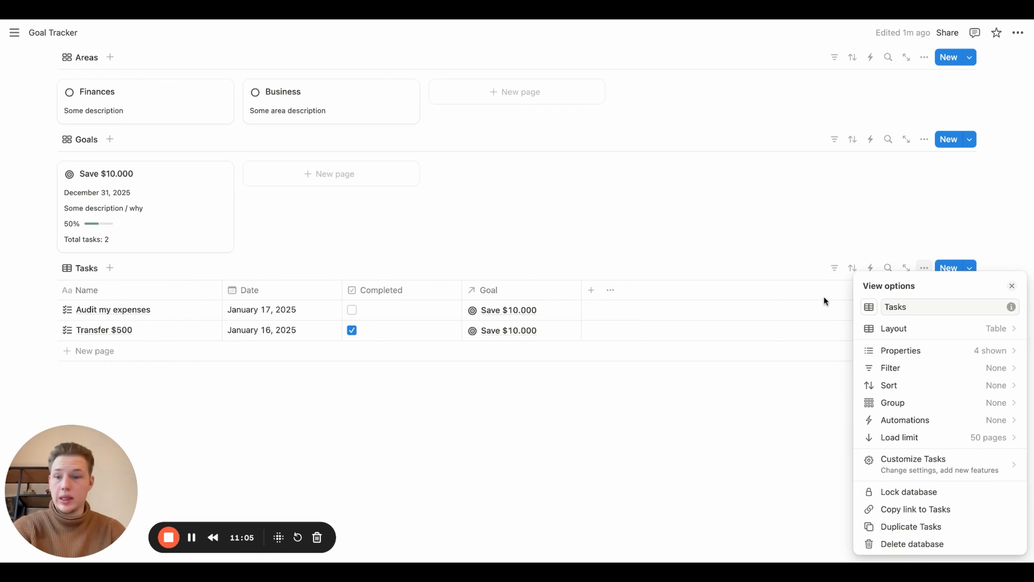
left_click(922, 328)
left_click(867, 301)
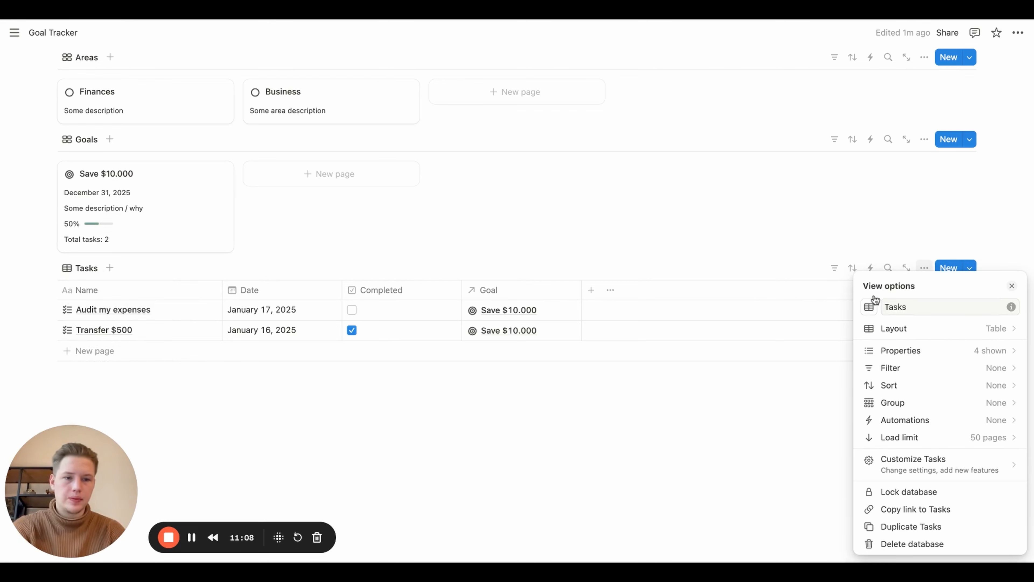
left_click(937, 409)
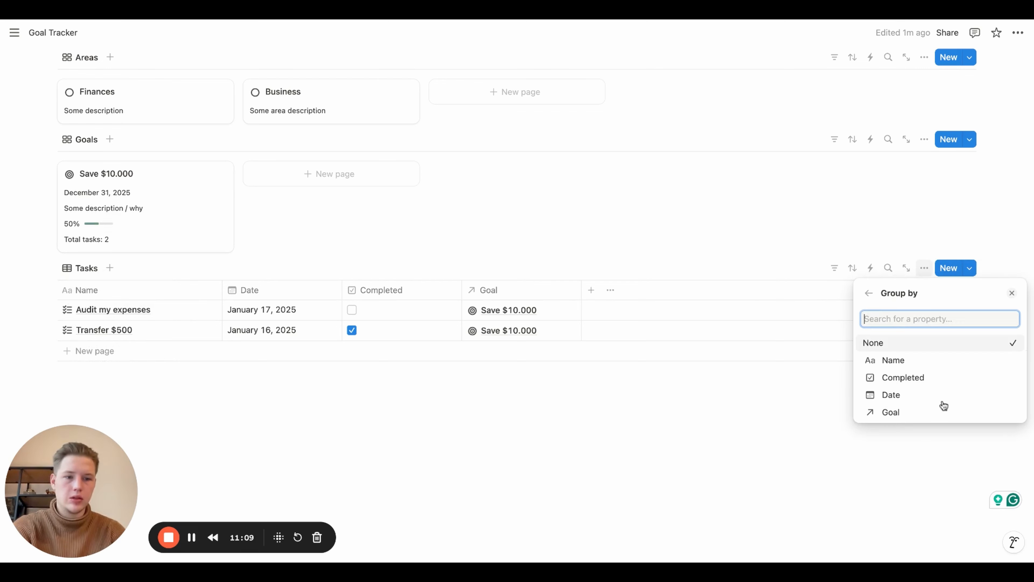
left_click(899, 412)
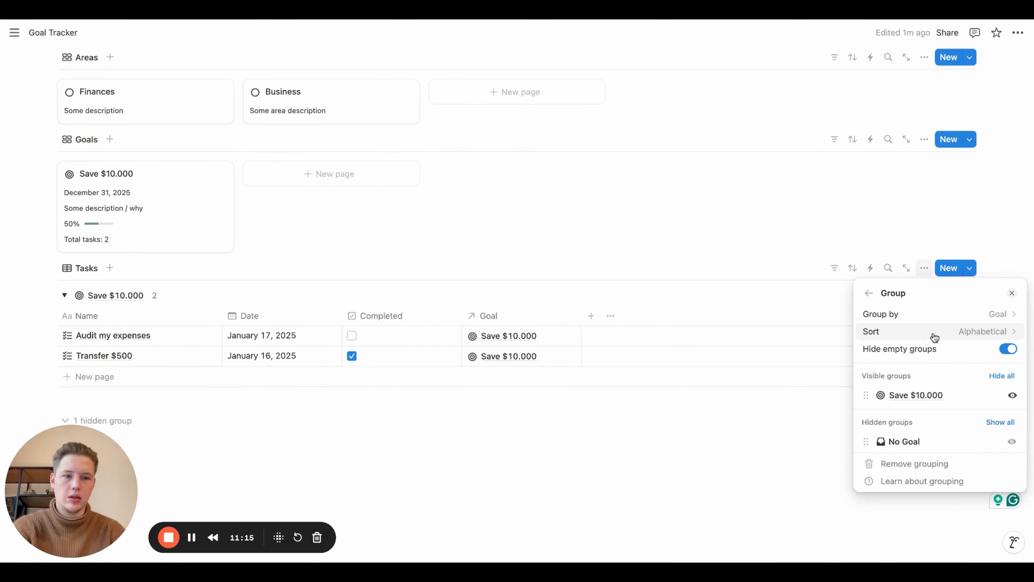
left_click(746, 259)
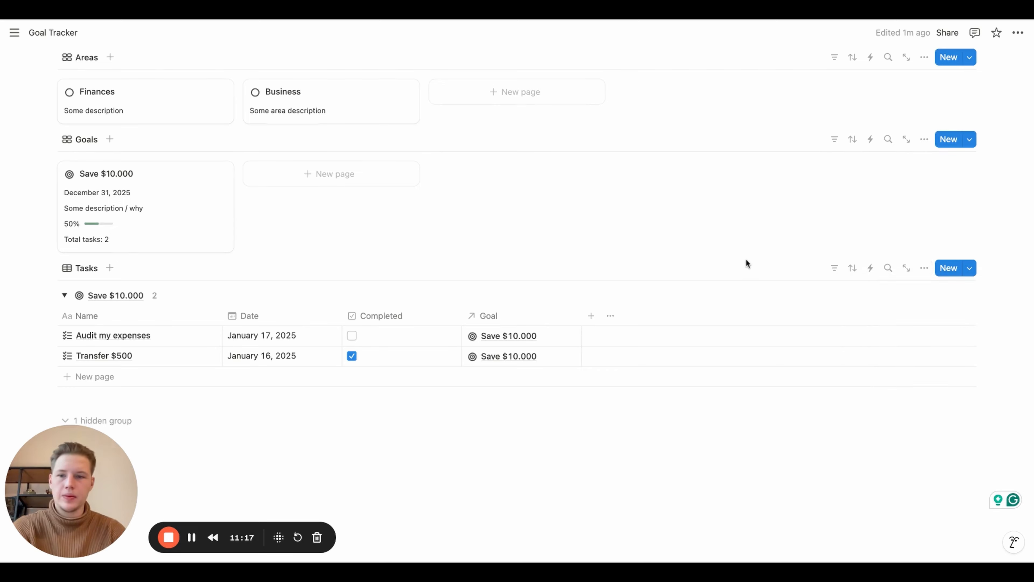
Add a Heading 2 block reading "Areas" above the Areas database
scroll(745, 259, "down", 2)
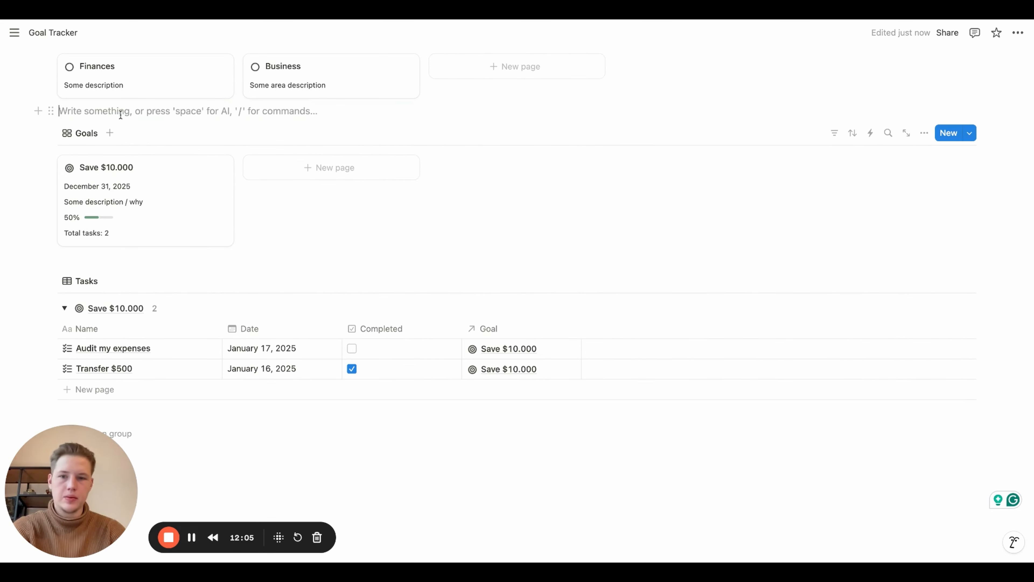
scroll(120, 121, "up", 1)
scroll(121, 126, "up", 2)
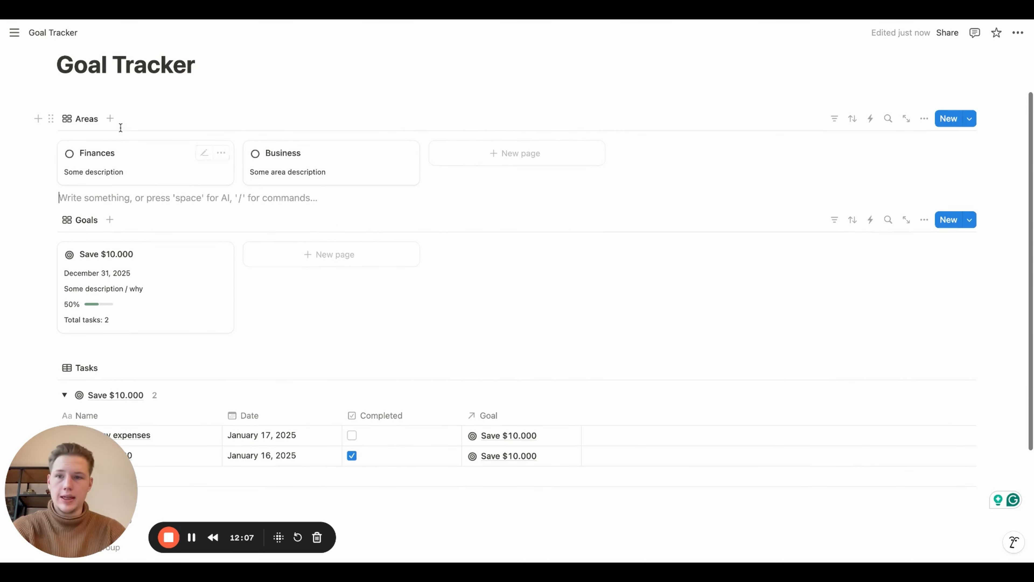
left_click(127, 101)
type("/hea")
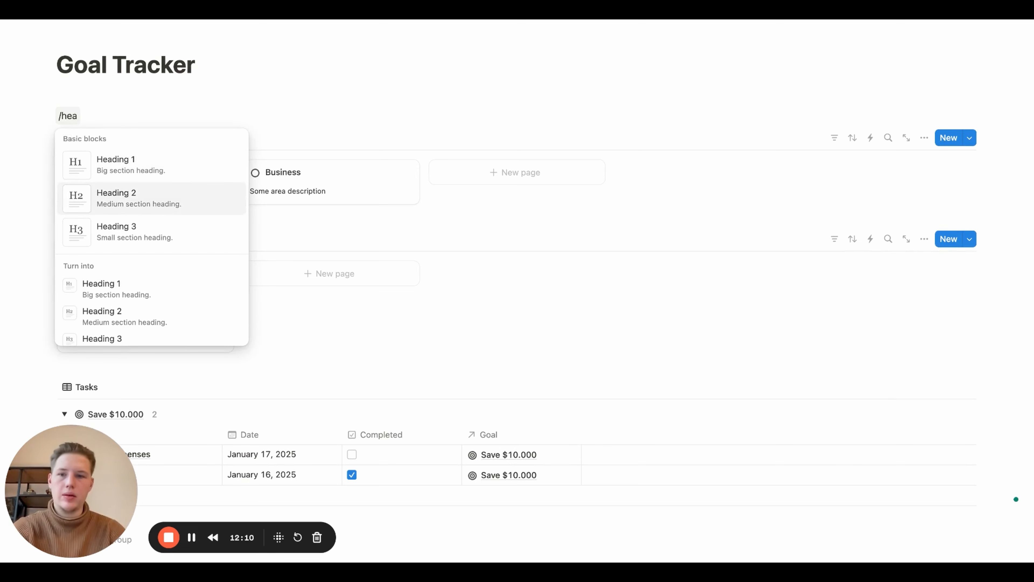
key("Down")
key("Return")
type("Areas")
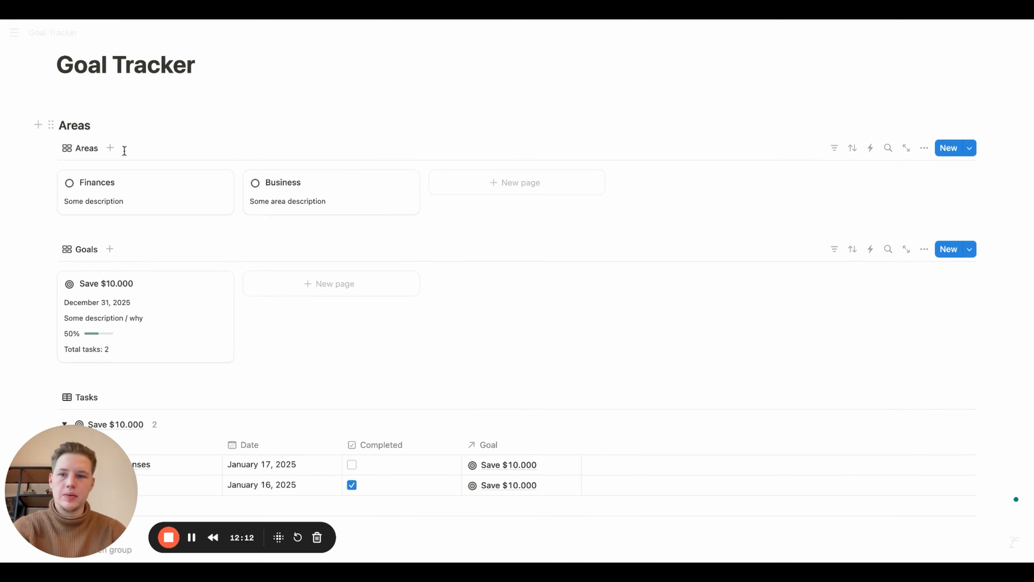
Add a Heading 3 block reading "Goals" above the Goals database
left_click(86, 231)
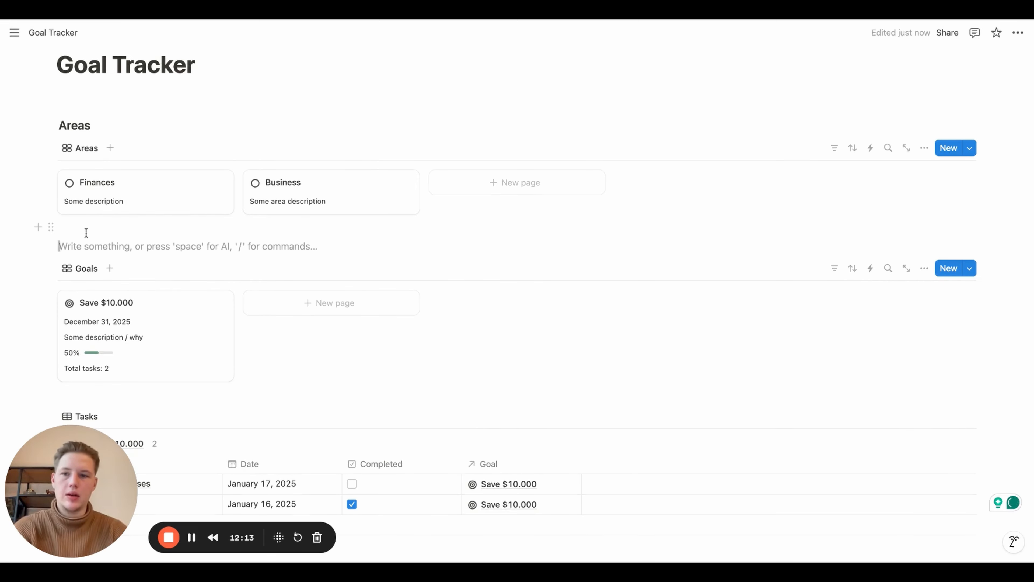
type("/")
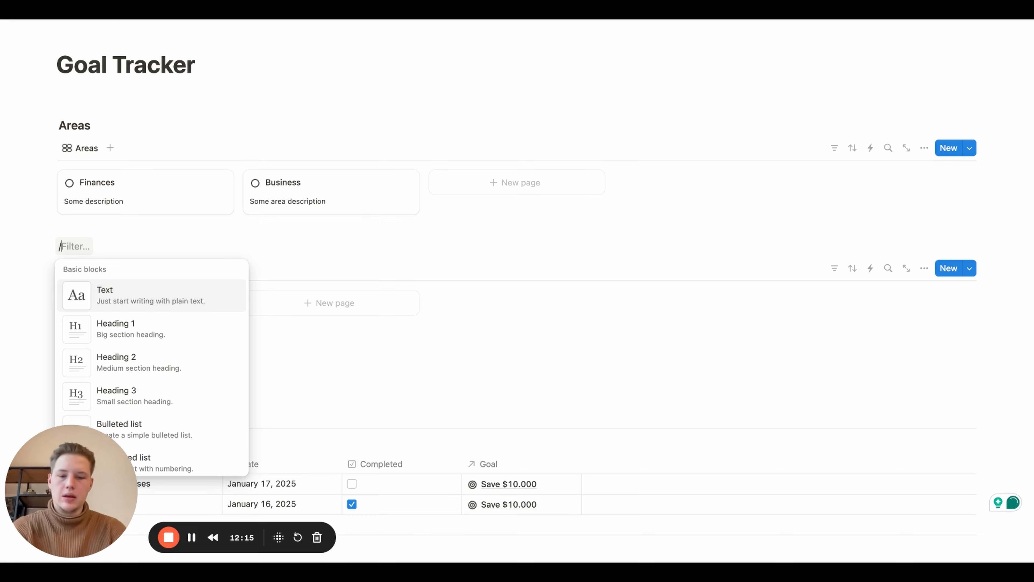
type("hea")
key("Down")
key("Down")
key("Return")
type("Goals")
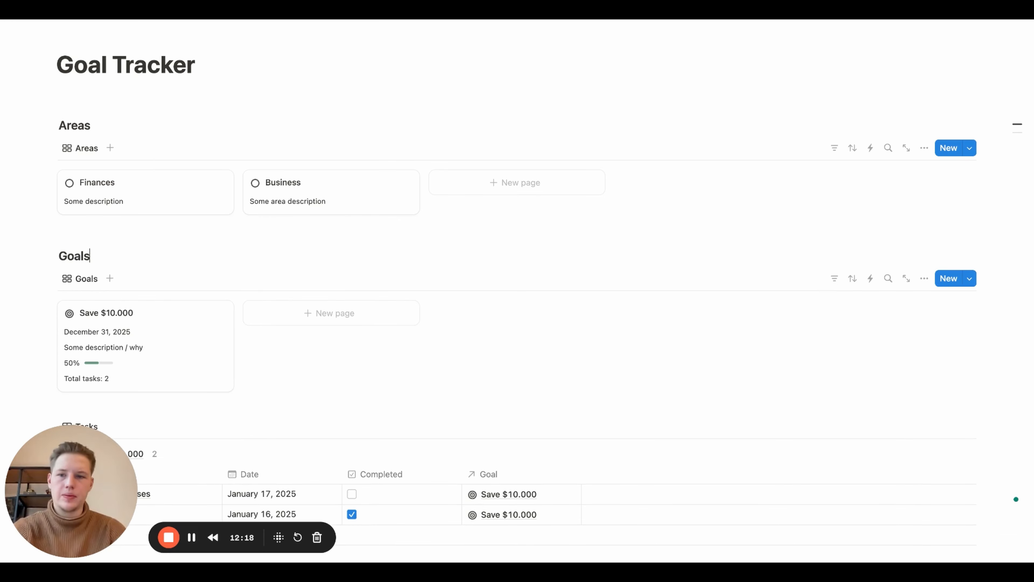
Add a Heading 3 block reading "Tasks" above the Tasks database
scroll(83, 256, "down", 3)
left_click(86, 282)
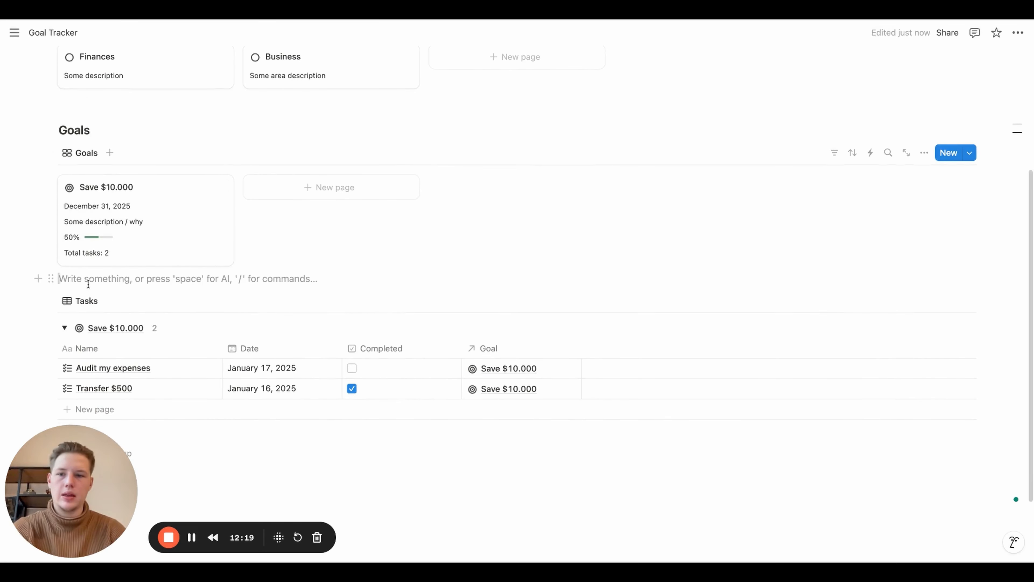
type("/hea")
key("Down")
key("Down")
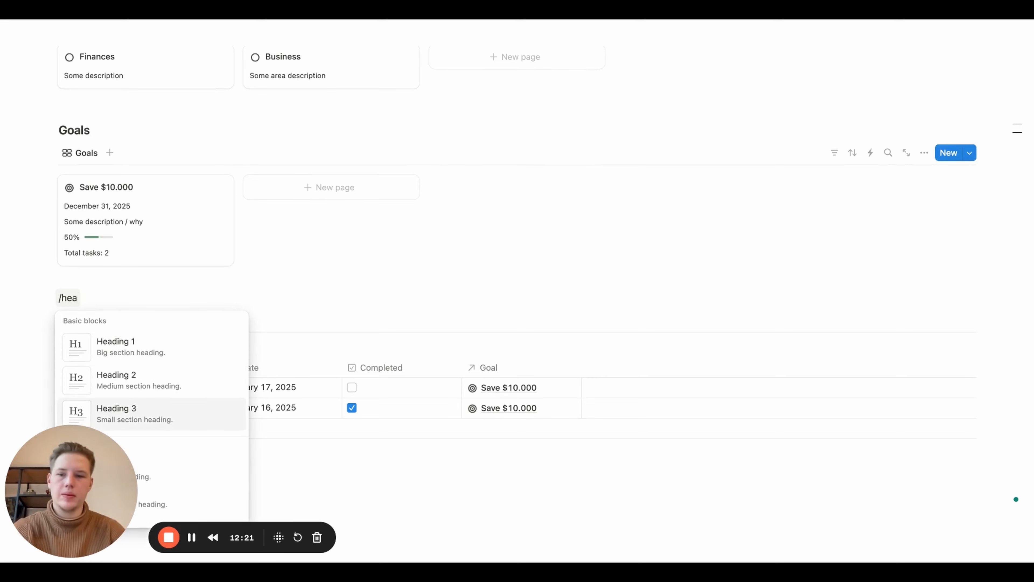
key("Return")
type("Task")
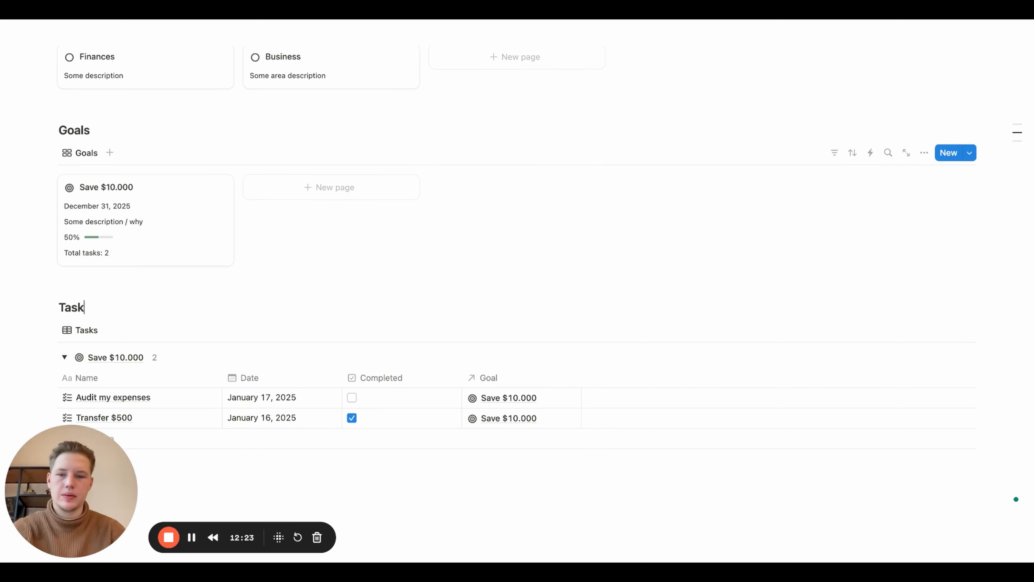
type("s")
key("Return")
key("BackSpace")
Insert a calendar view below the Tasks table, linked to the existing Tasks database
scroll(192, 275, "down", 3)
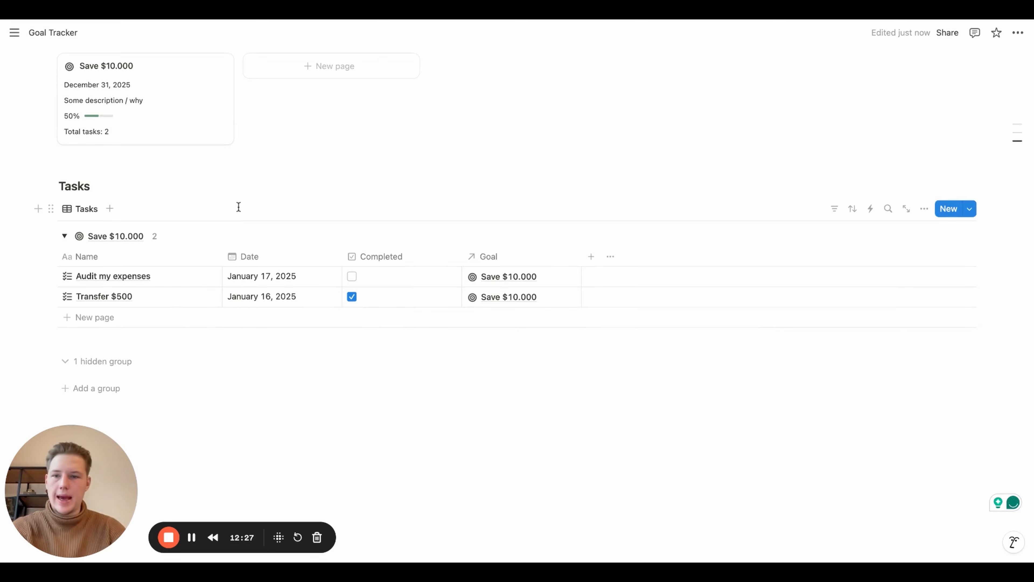
left_click(192, 427)
scroll(192, 427, "down", 1)
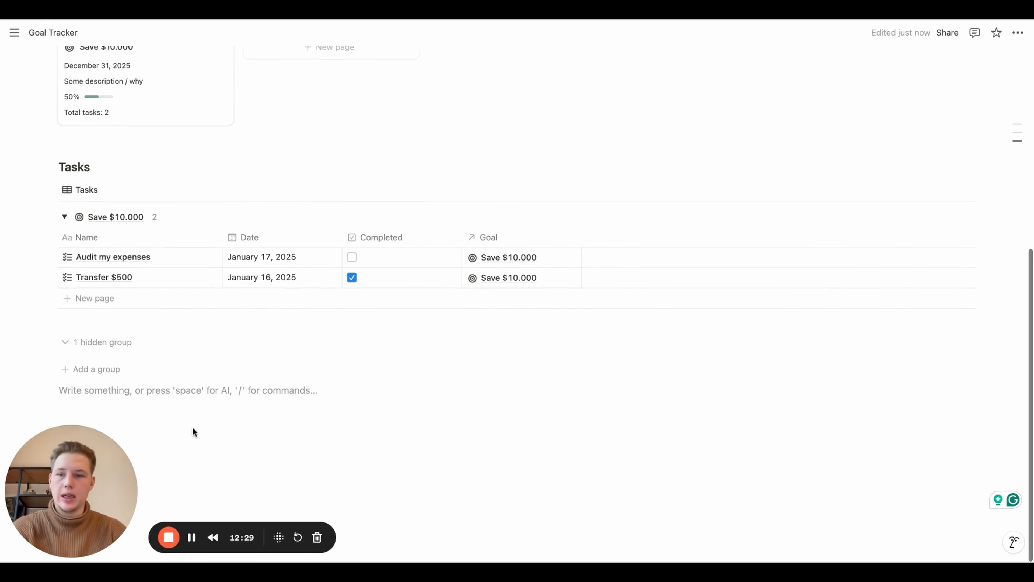
type("/ca")
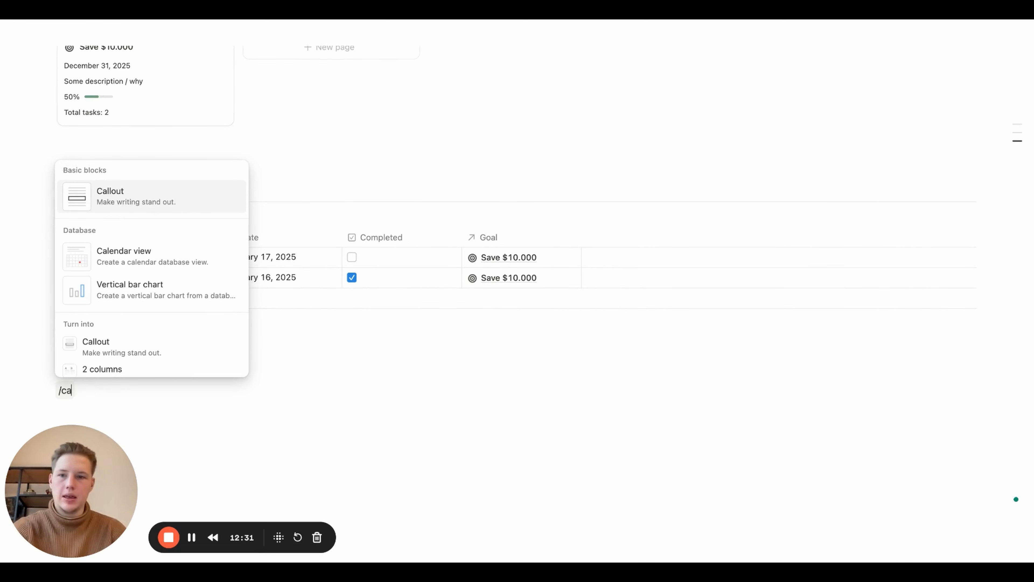
key("Down")
key("Return")
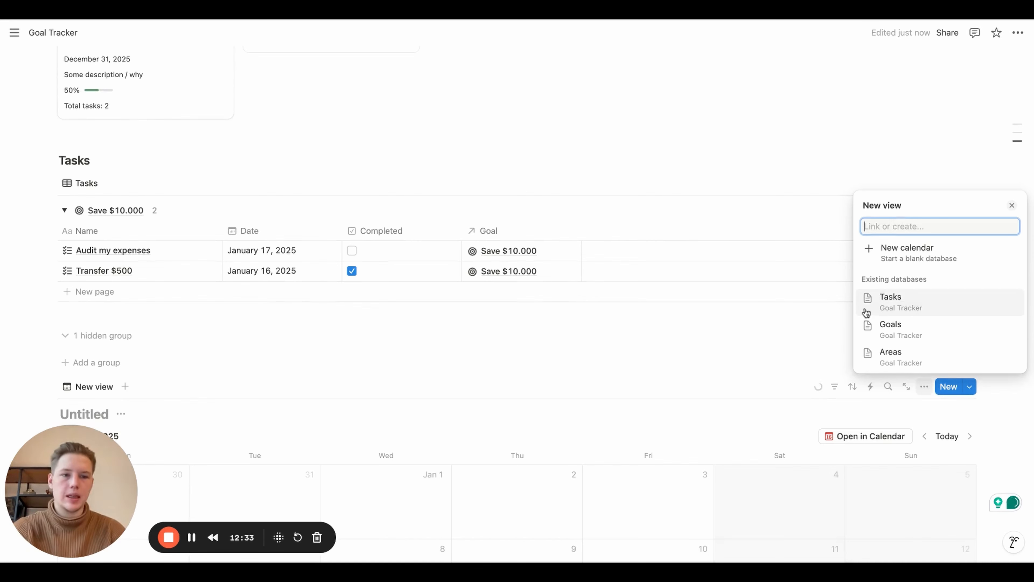
left_click(886, 304)
left_click(869, 302)
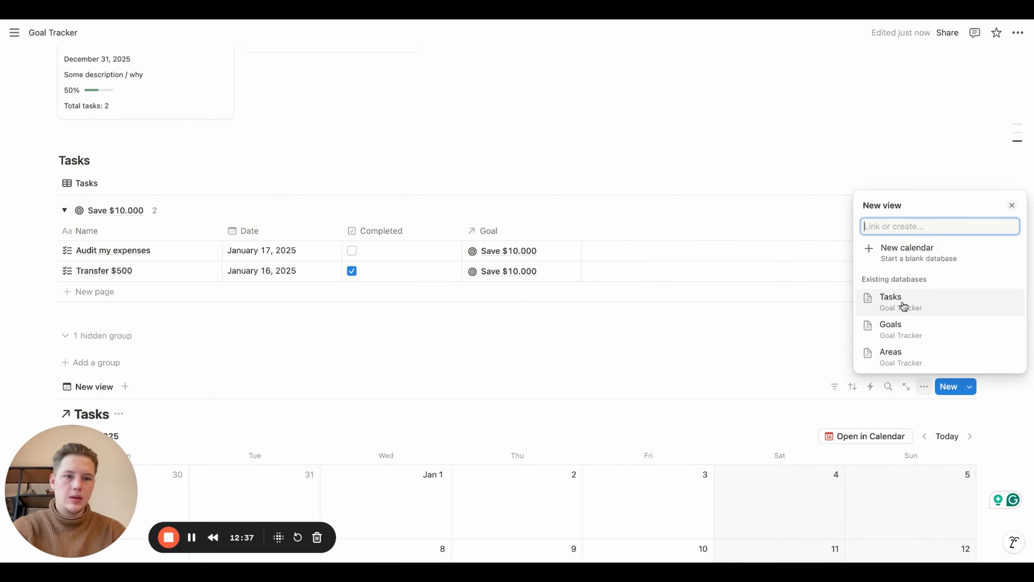
left_click(891, 303)
left_click(916, 329)
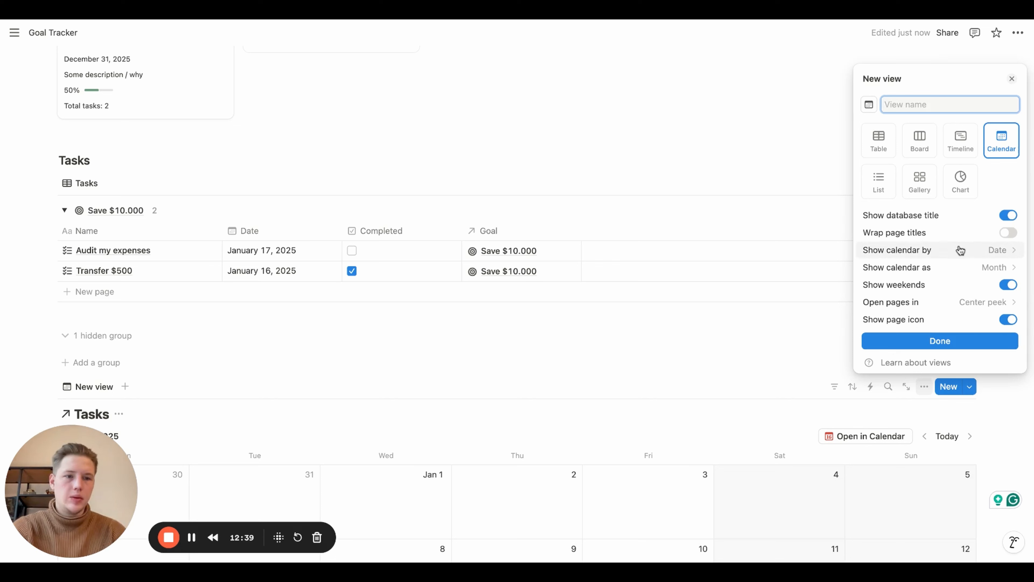
Hide the database title of the new calendar view and name the view "Calendar"
left_click(1009, 215)
left_click(936, 104)
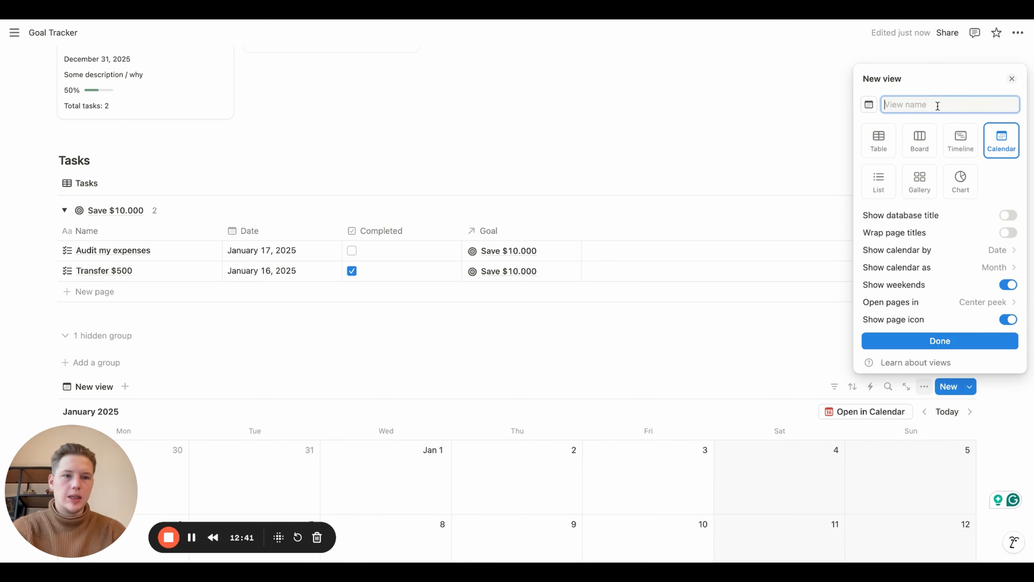
type("Calendar")
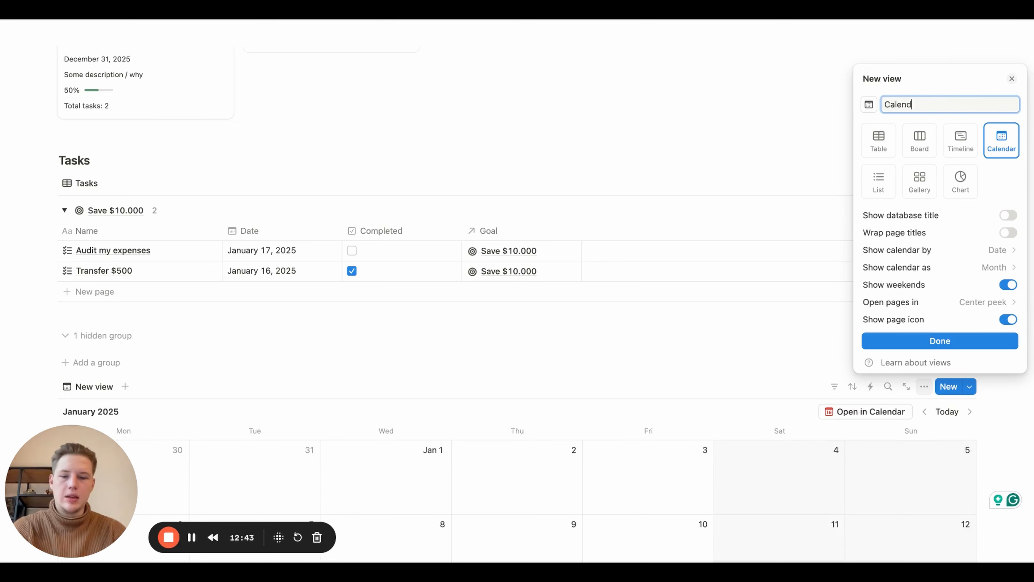
key("Return")
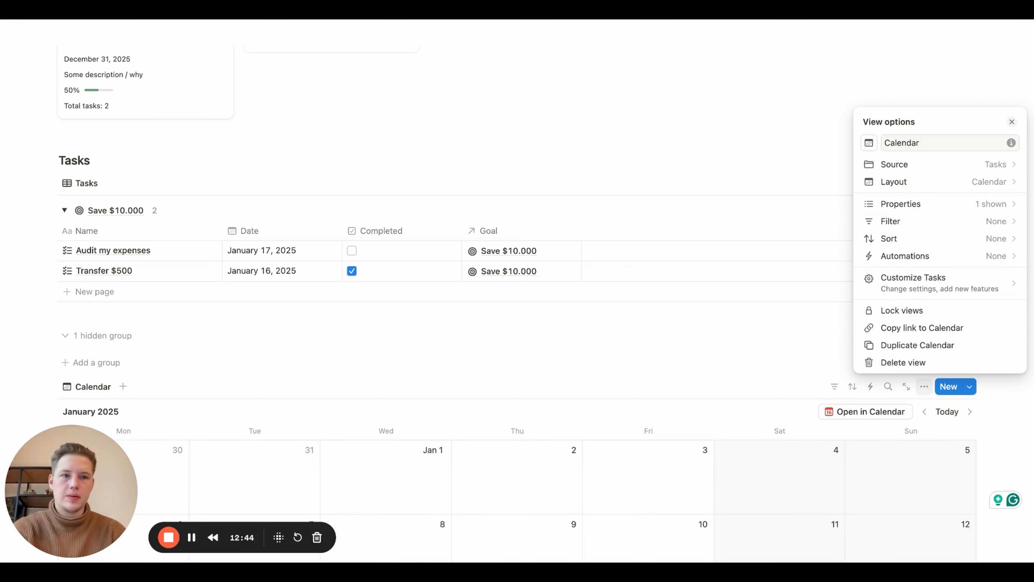
Show the Goal and Completed properties on the Calendar view's entries
left_click(964, 184)
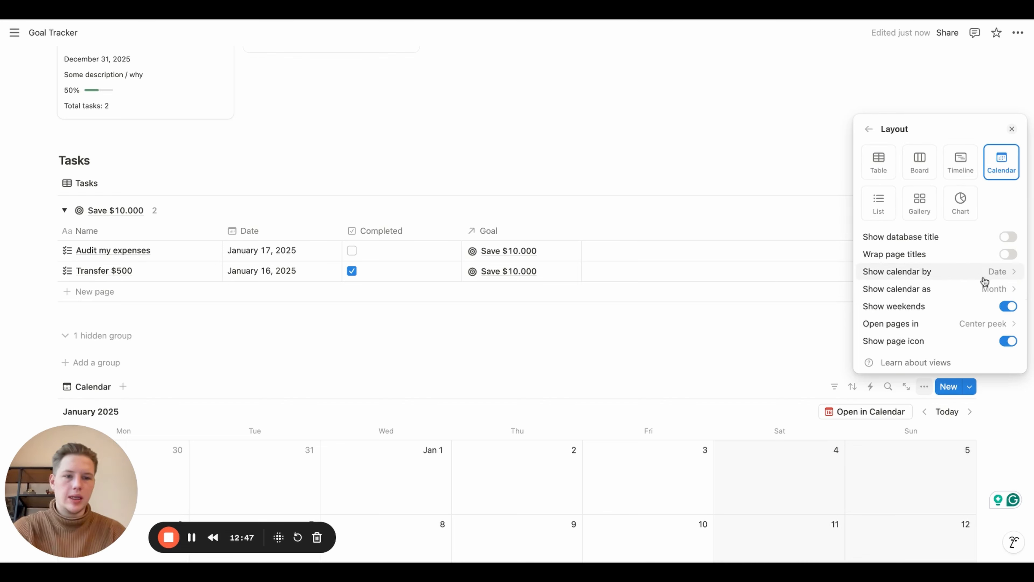
left_click(868, 128)
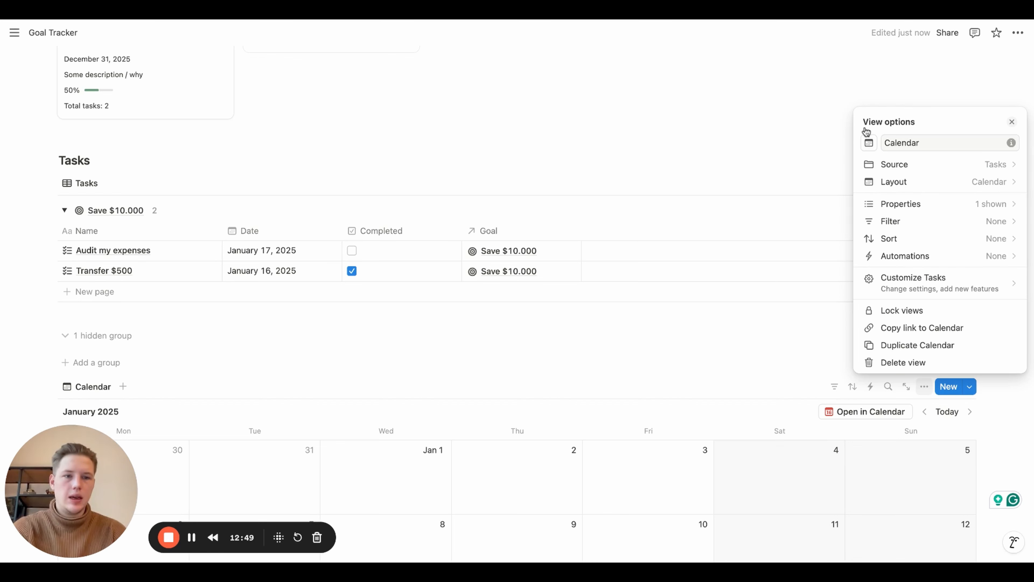
left_click(921, 204)
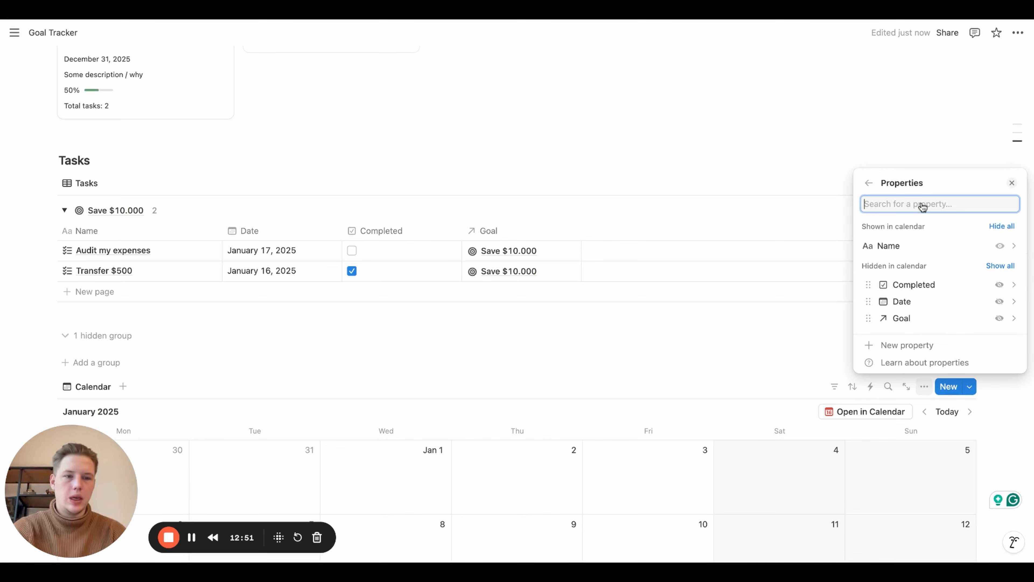
left_click(1000, 318)
left_click(999, 301)
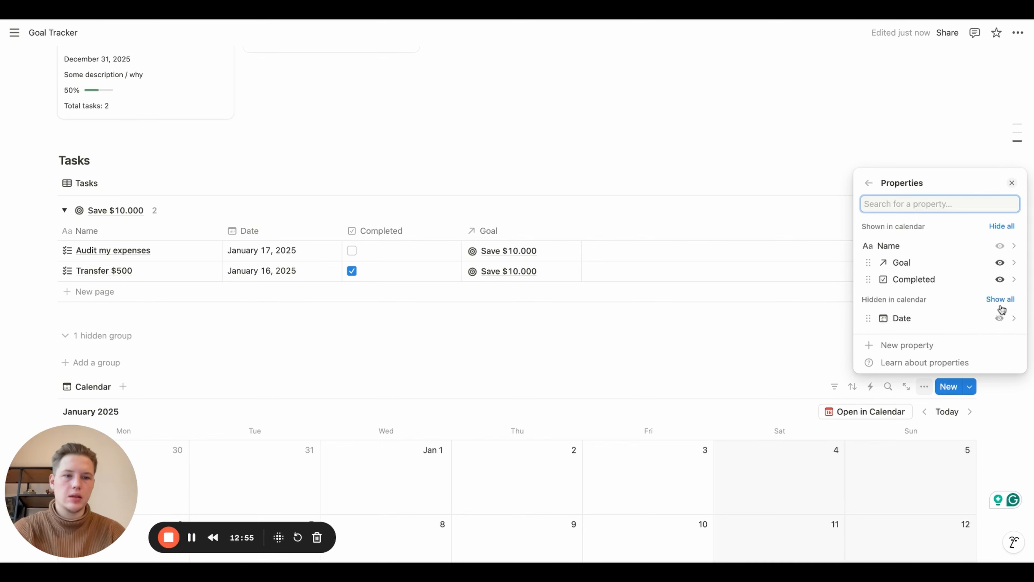
left_click(769, 368)
Move the "Audit my expenses" task to January 18 in the calendar
scroll(769, 369, "down", 1)
scroll(770, 368, "down", 5)
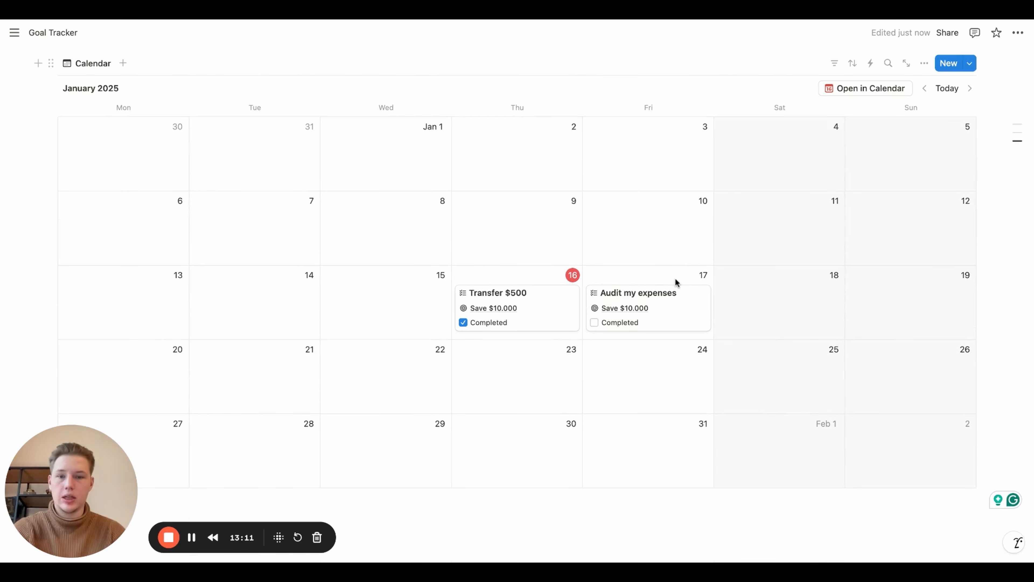
left_click_drag(672, 307, 765, 308)
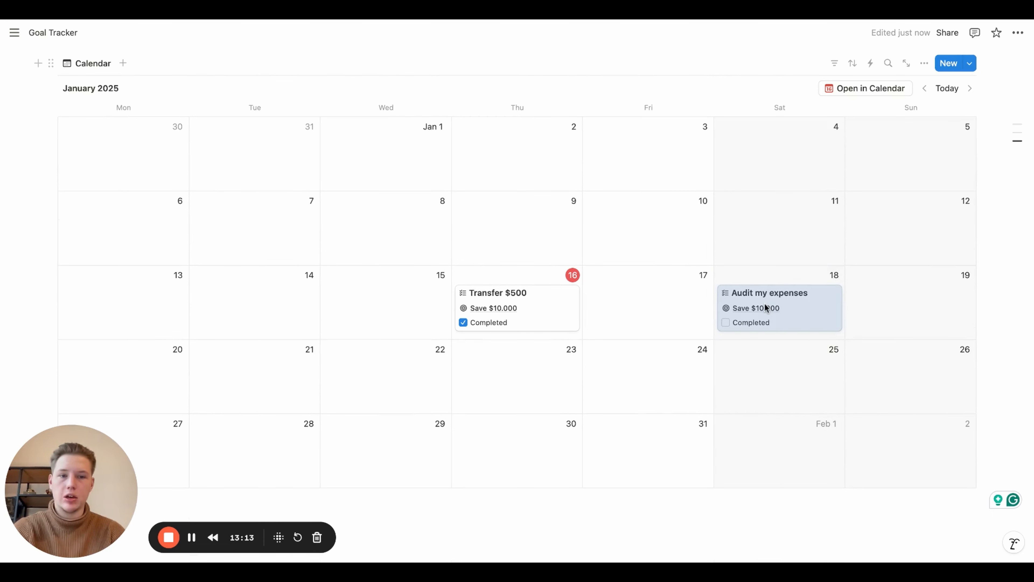
Set the Goals gallery view to open its pages in Side peek
scroll(765, 307, "up", 1)
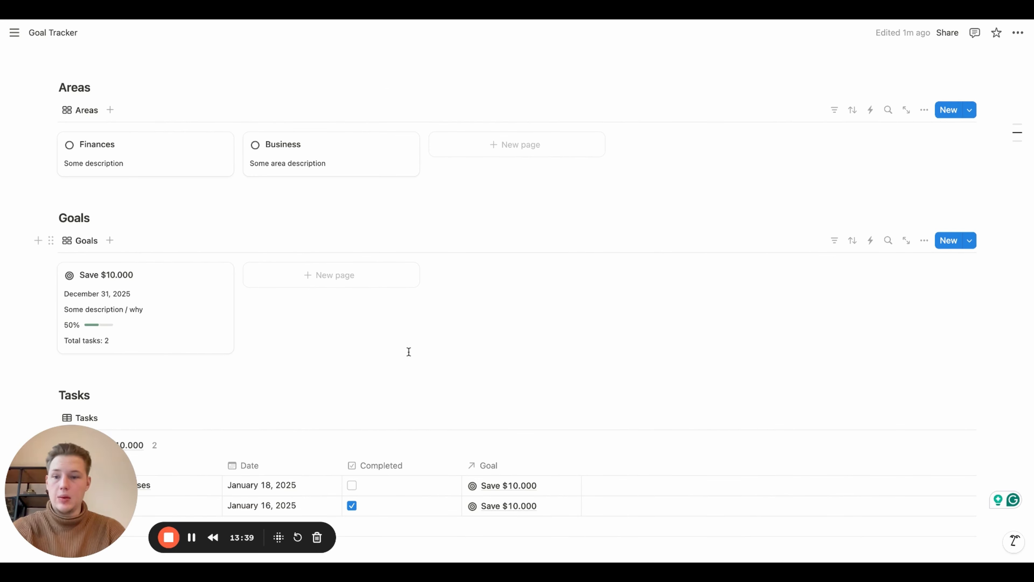
left_click(87, 240)
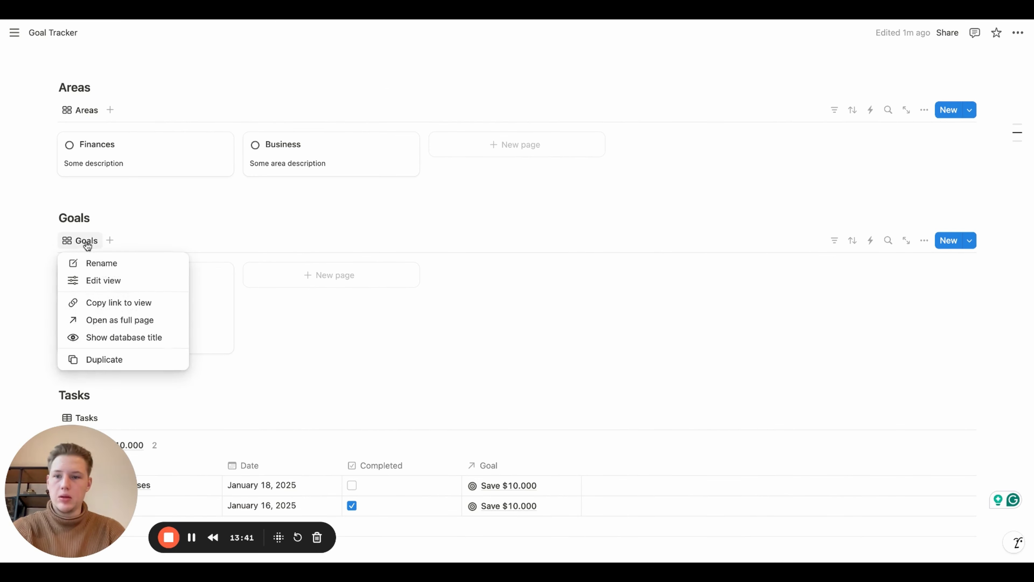
left_click(110, 281)
left_click(892, 308)
left_click(983, 441)
left_click(923, 339)
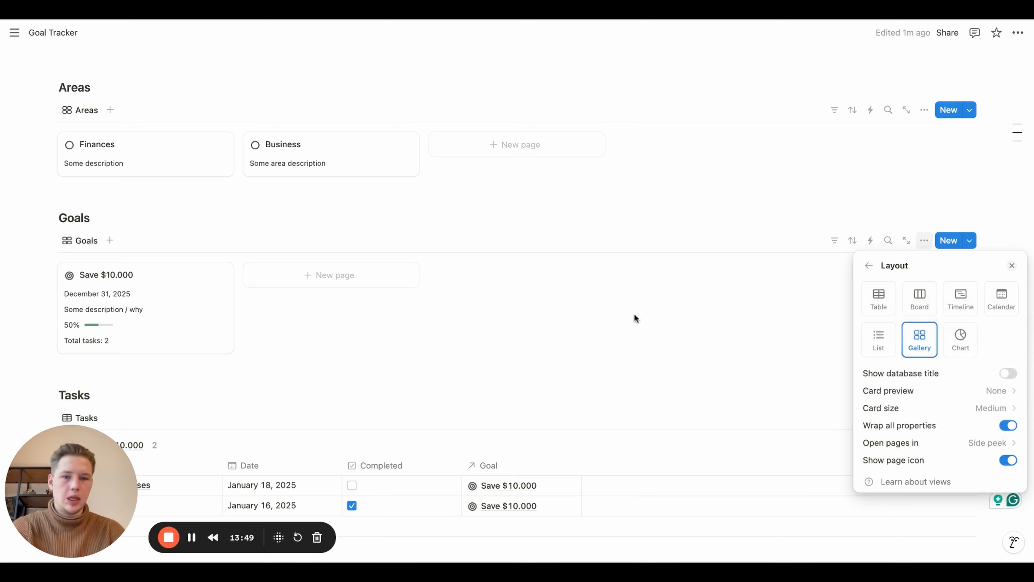
left_click(624, 315)
Open the Finances area page to view its linked goals, and close it again
scroll(451, 247, "up", 1)
left_click(201, 183)
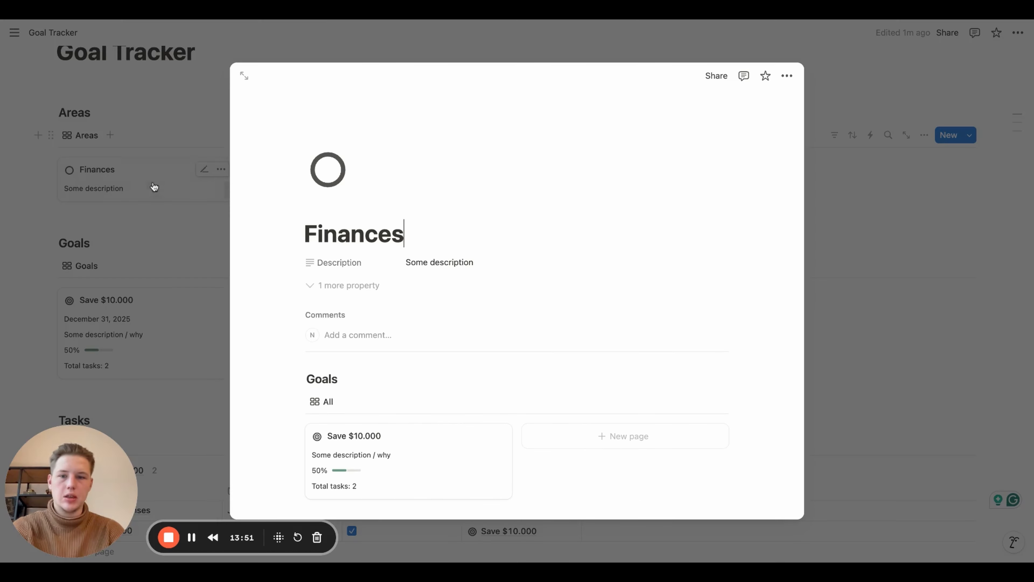
scroll(438, 324, "down", 2)
left_click(216, 297)
Open the "Save $10.000" goal from the Goals gallery to view its properties and tasks
left_click(215, 296)
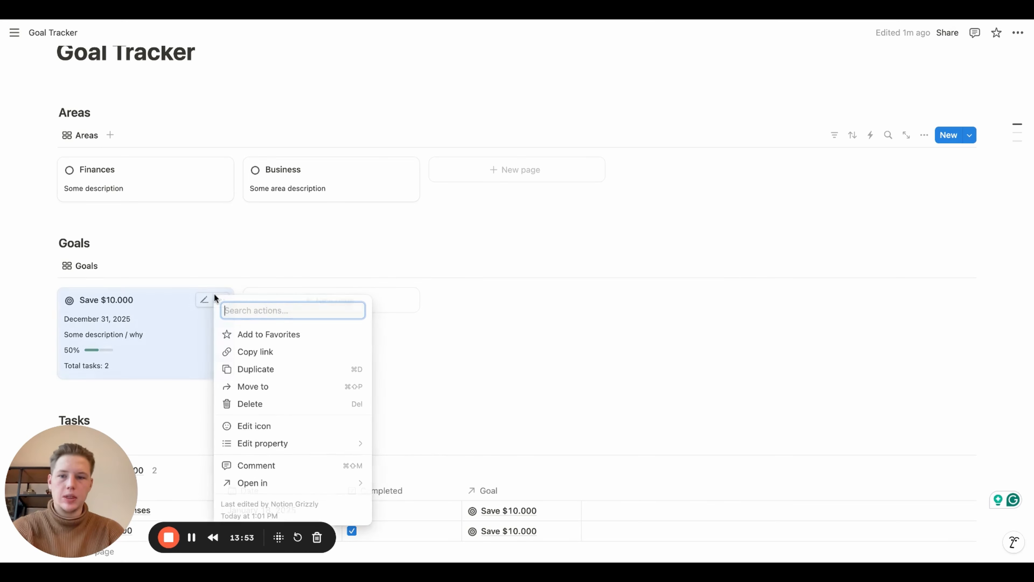
left_click(216, 243)
left_click(183, 342)
scroll(745, 286, "down", 1)
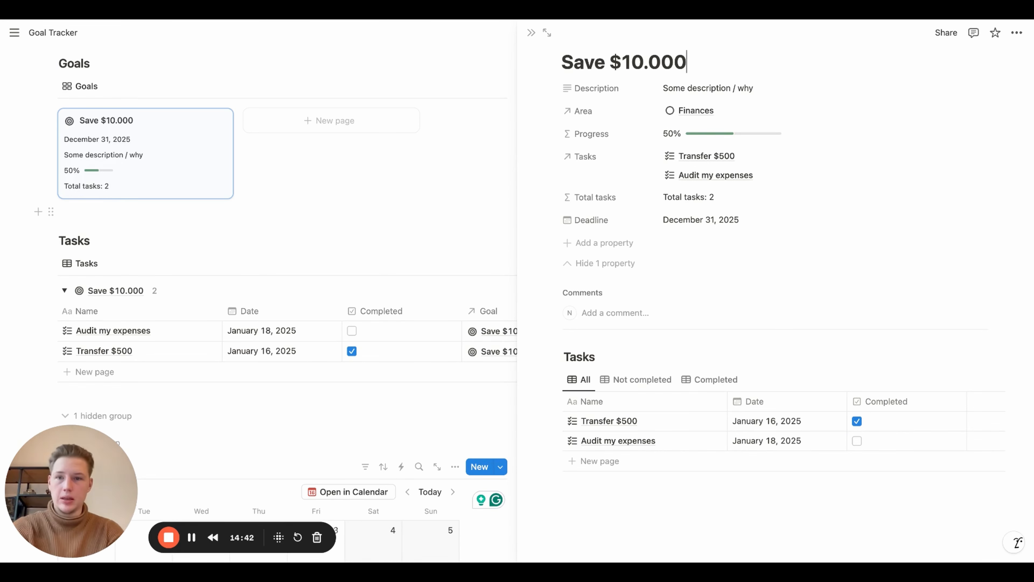
Review the Areas, Goals, Tasks and Calendar sections of the tracker page alongside the open goal
scroll(252, 163, "up", 5)
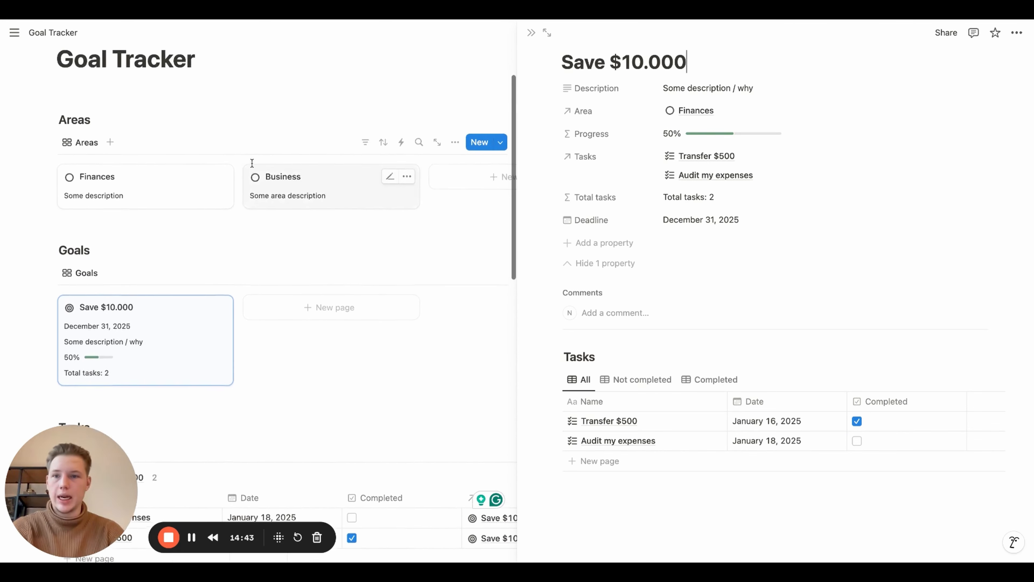
scroll(159, 171, "down", 3)
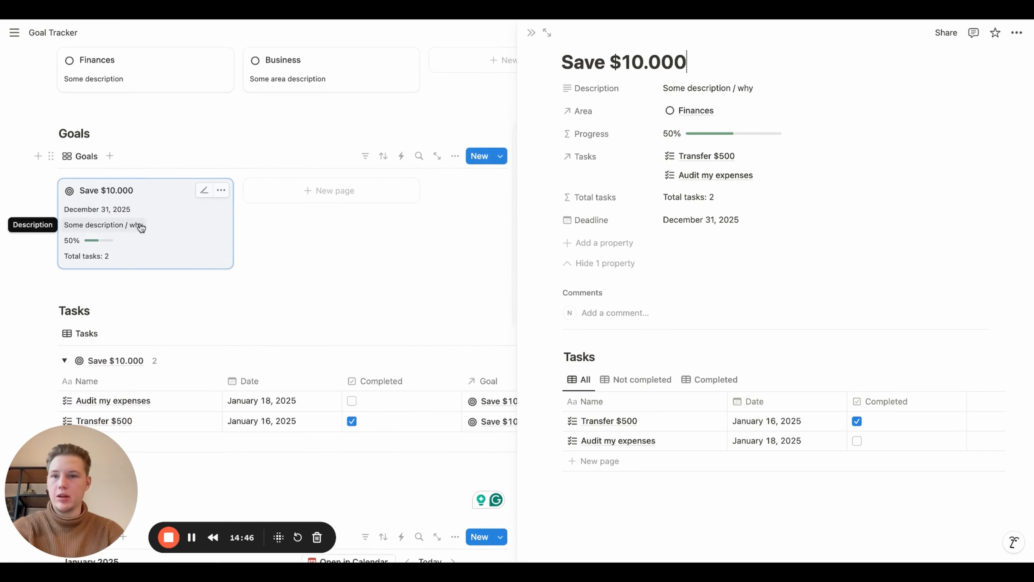
scroll(214, 152, "down", 2)
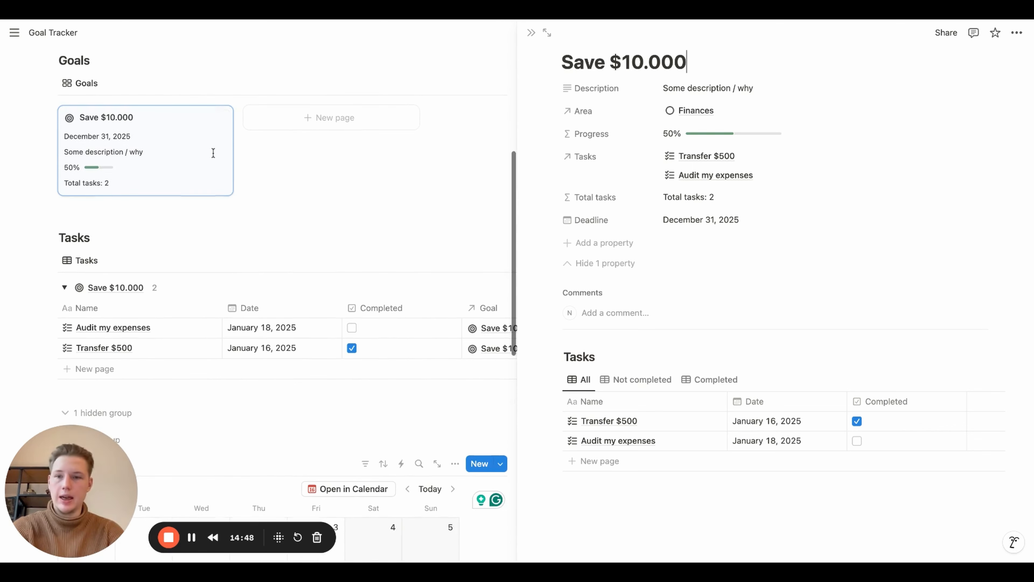
scroll(196, 252, "down", 1)
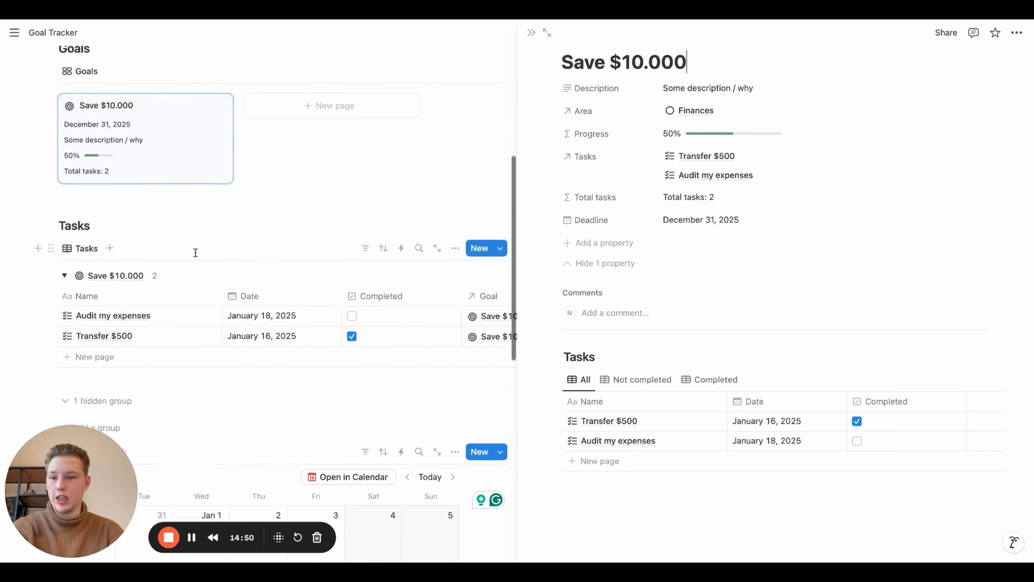
scroll(196, 252, "down", 2)
scroll(138, 204, "up", 2)
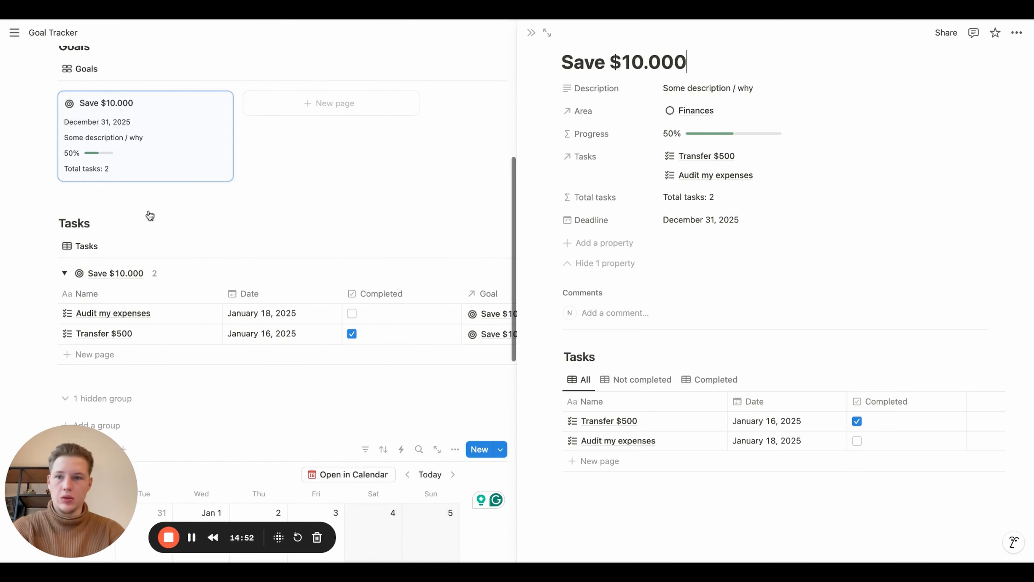
scroll(150, 216, "up", 2)
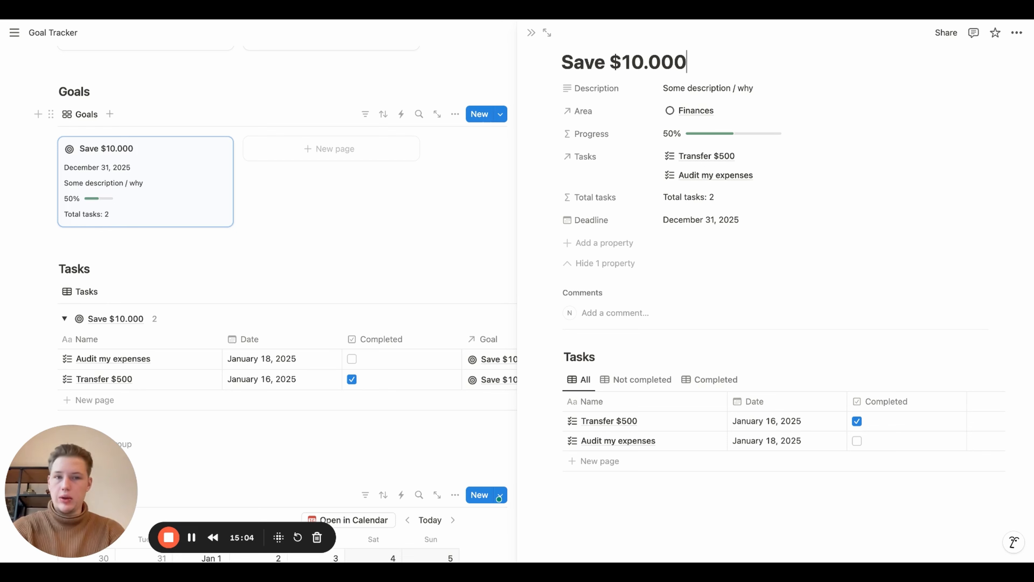
scroll(499, 497, "up", 3)
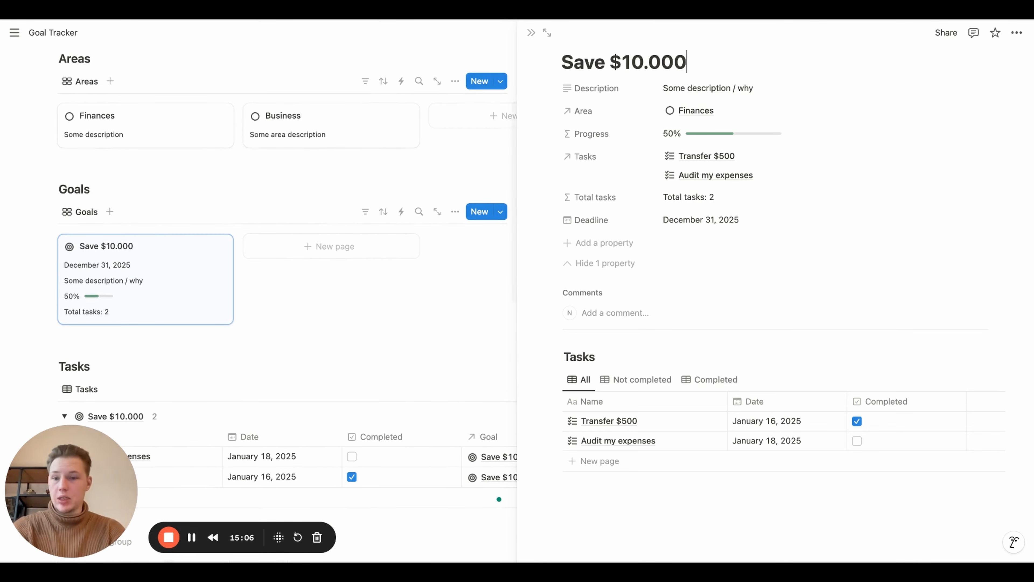